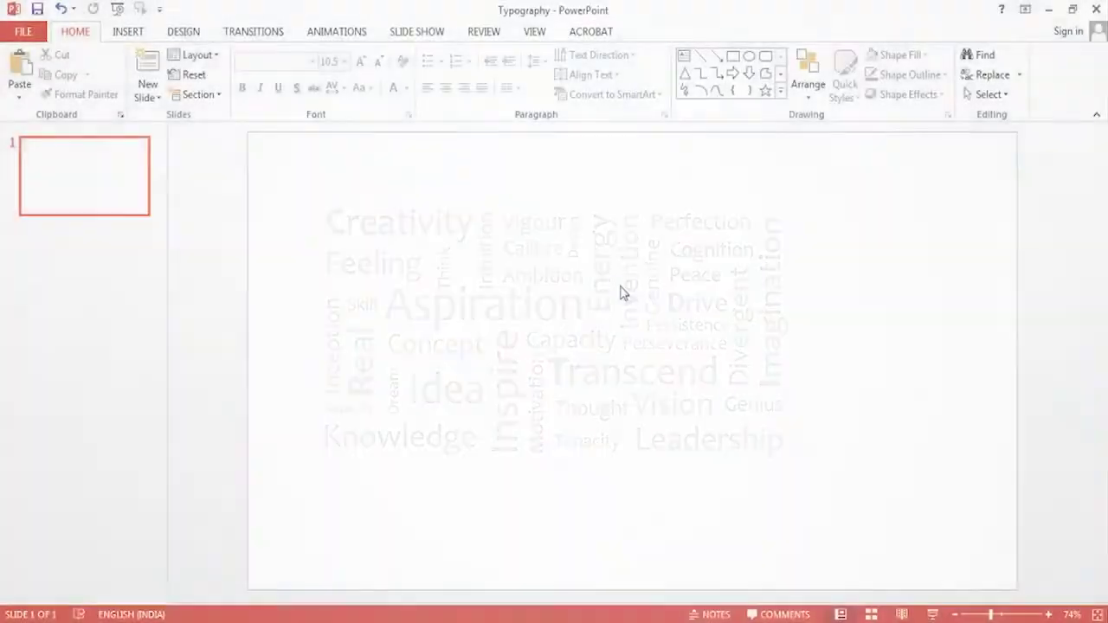
Add a text box holding the pasted creativity word list and move it to the slide's top-left
left_click(128, 32)
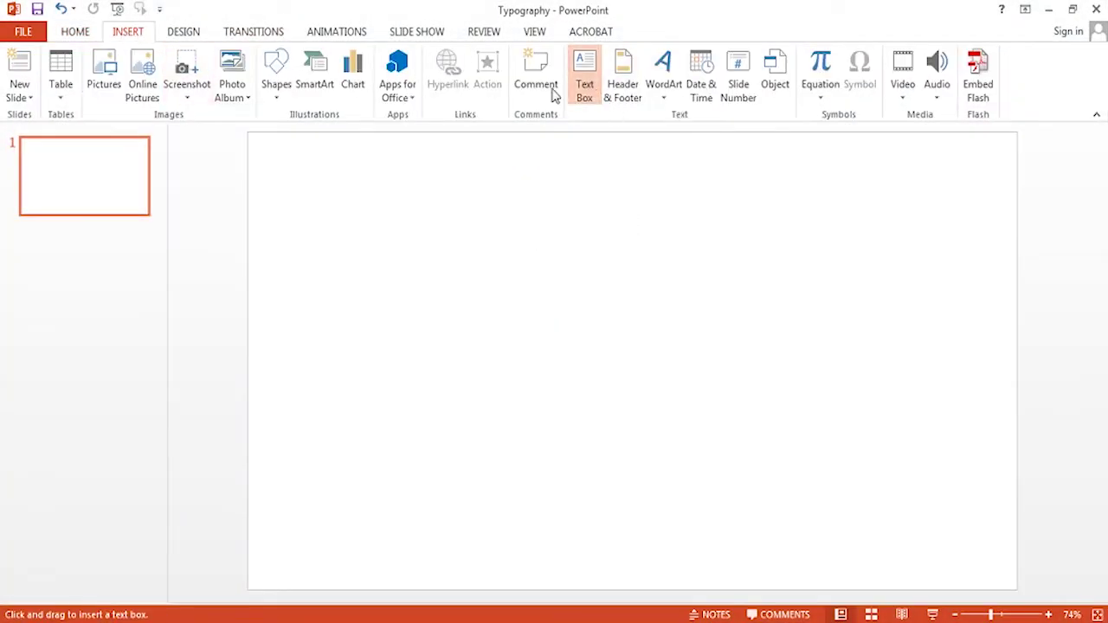
left_click(329, 168)
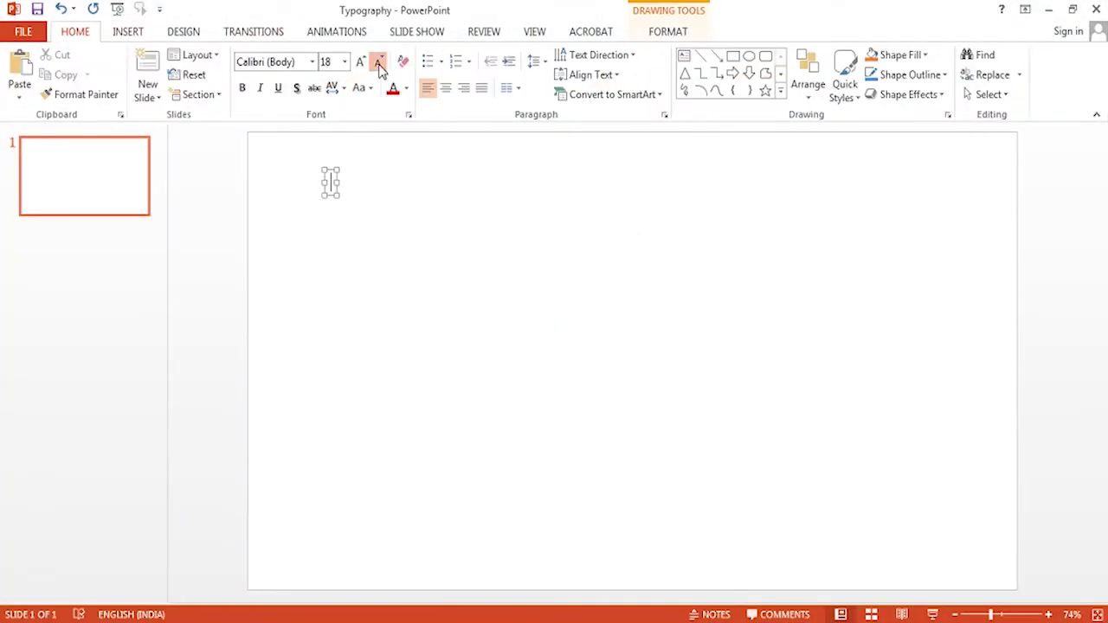
type("Ambition Aspiration Calibre Capacity Cognition Concept Creativity Design Divergent Dream Drive Energy Feeling Genius Genuine Idea Imagination Inception Inspire Intuition Invention Knowledge Leadership Motivation Peace Perfection Perseverance Persistence Real Skill Tenacity Think Thought Transcend Vigour Vision")
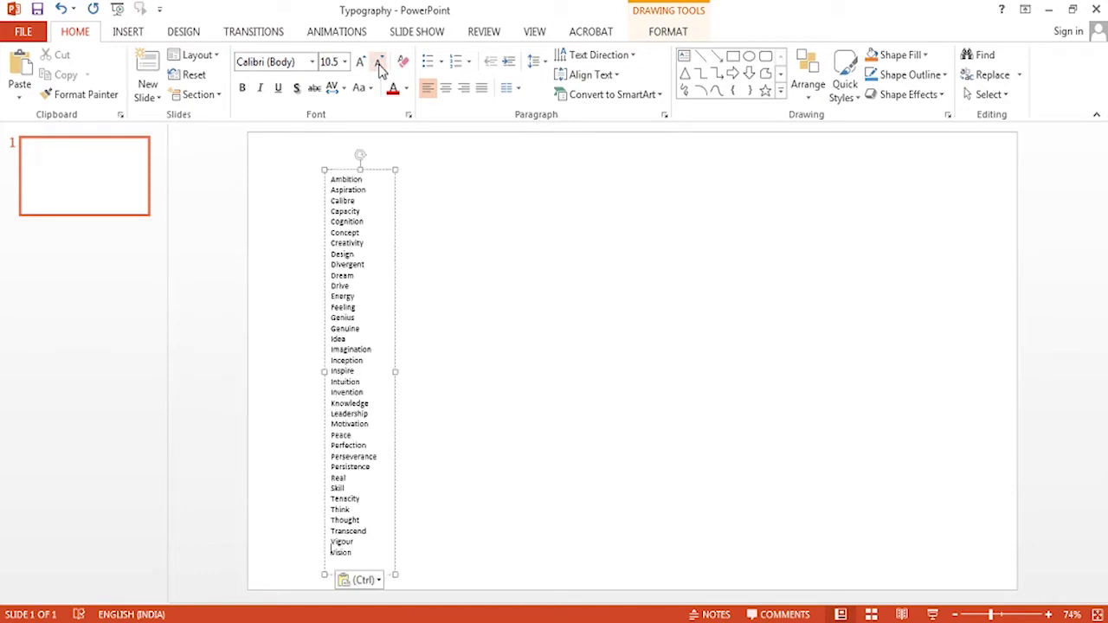
left_click_drag(394, 293, 333, 263)
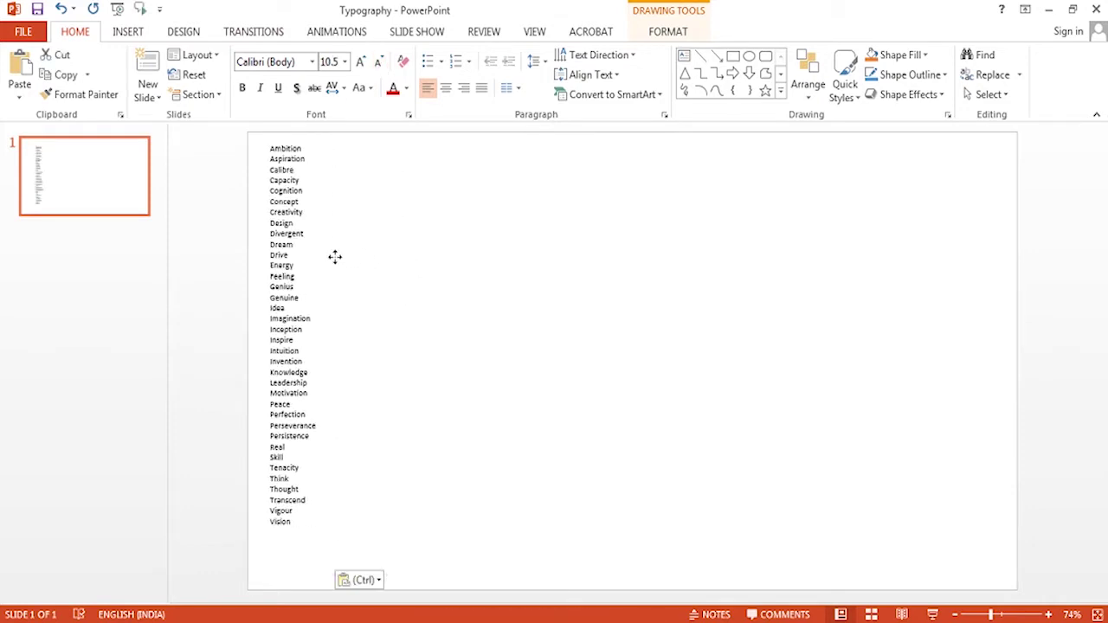
Duplicate the word list into evenly spaced columns across the slide
left_click_drag(340, 182, 396, 169, "ctrl")
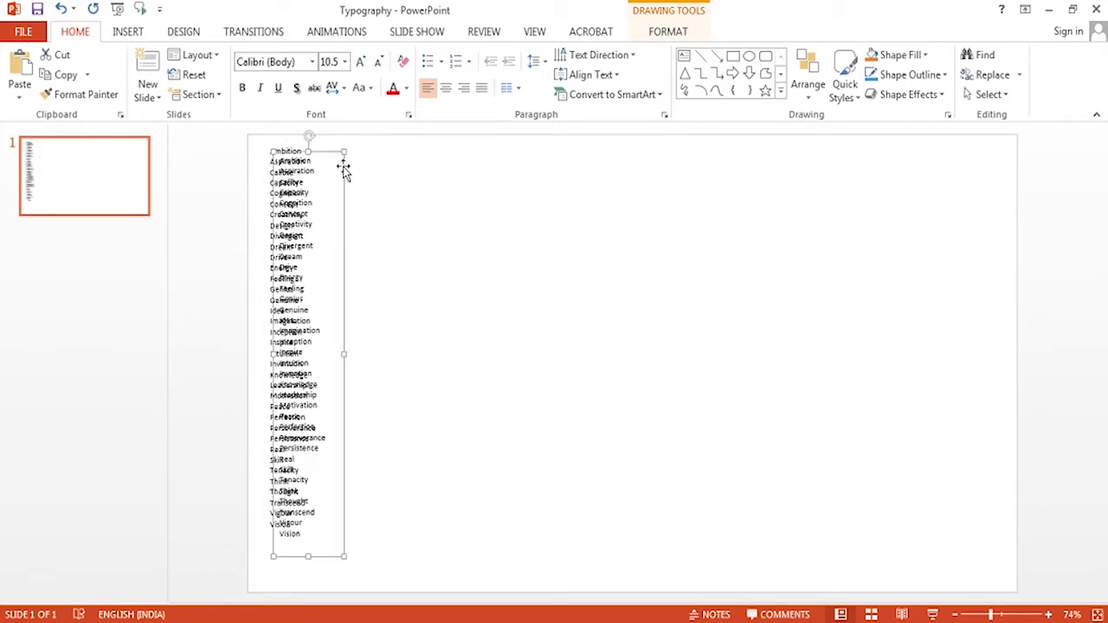
key("ctrl+d")
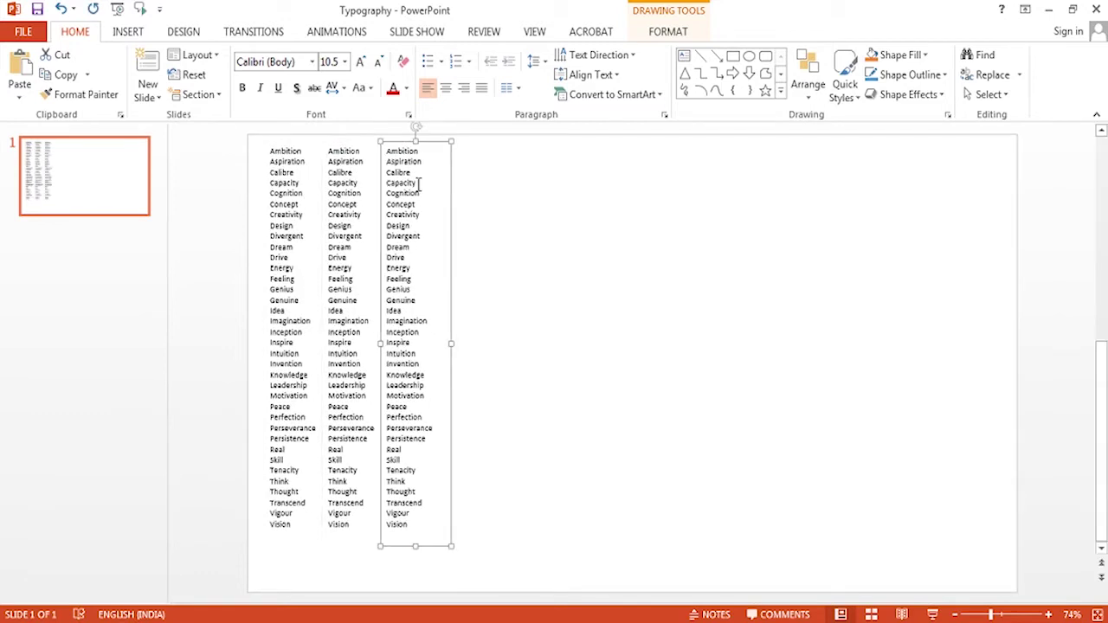
key("ctrl+d")
key("ctrl+d")
key("ctrl+d")
key("ctrl+d")
key("ctrl+d")
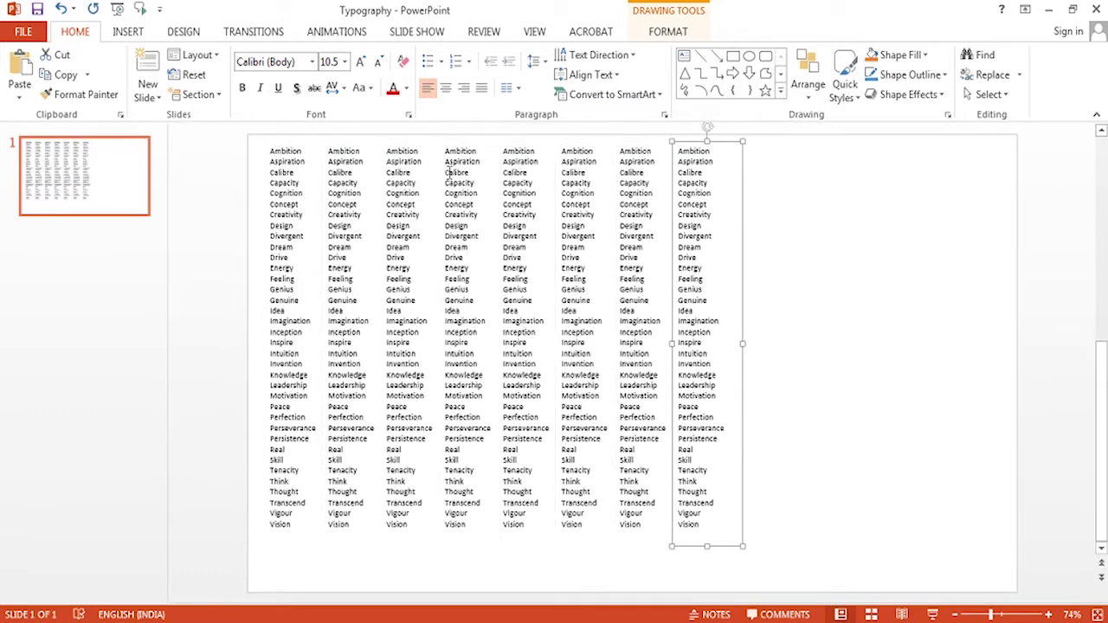
key("ctrl+d")
key("ctrl+d")
key("ctrl+d")
key("ctrl+d")
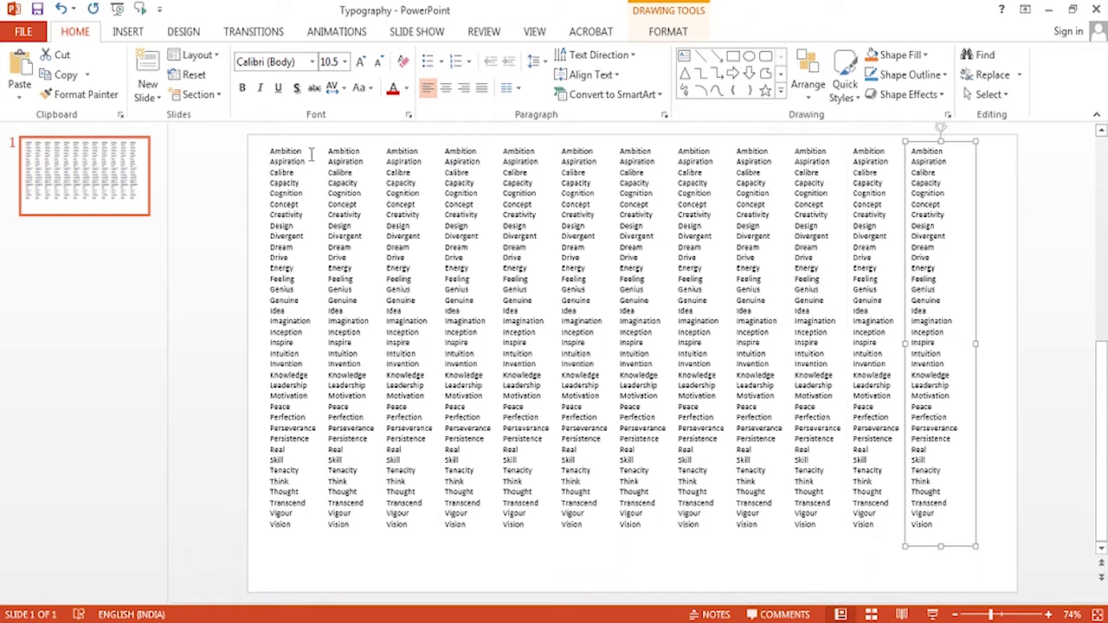
left_click(301, 151)
Trim the first columns to the single words Ambition, Aspiration and Calibre
mouse_move(357, 153)
left_mouse_down()
mouse_move(372, 322)
mouse_move(355, 525)
left_mouse_up()
key("Delete")
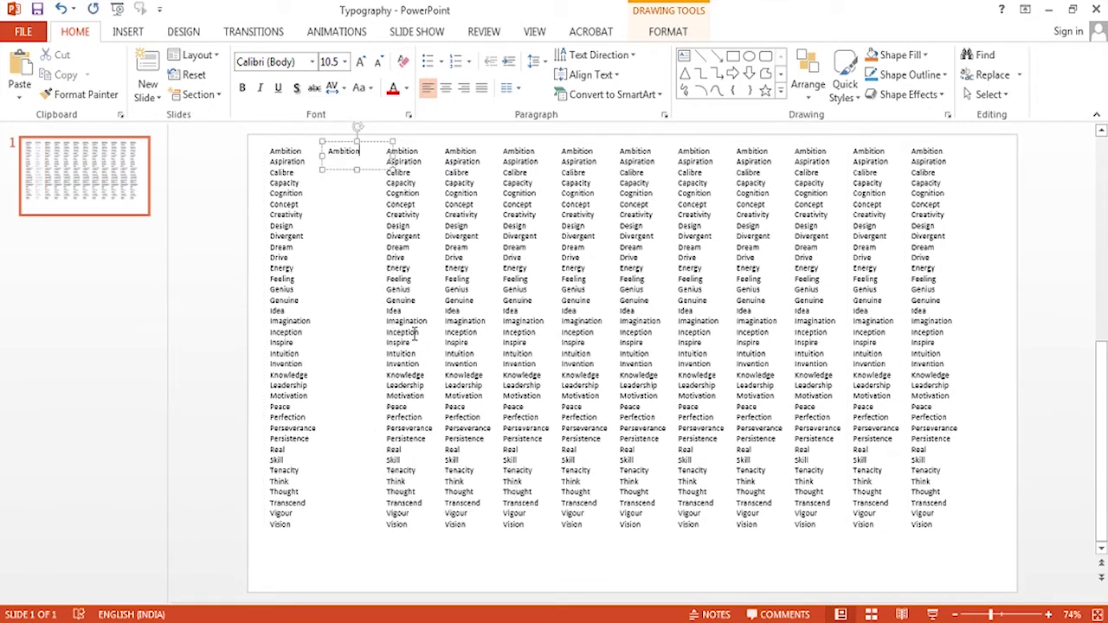
left_click_drag(419, 151, 388, 152)
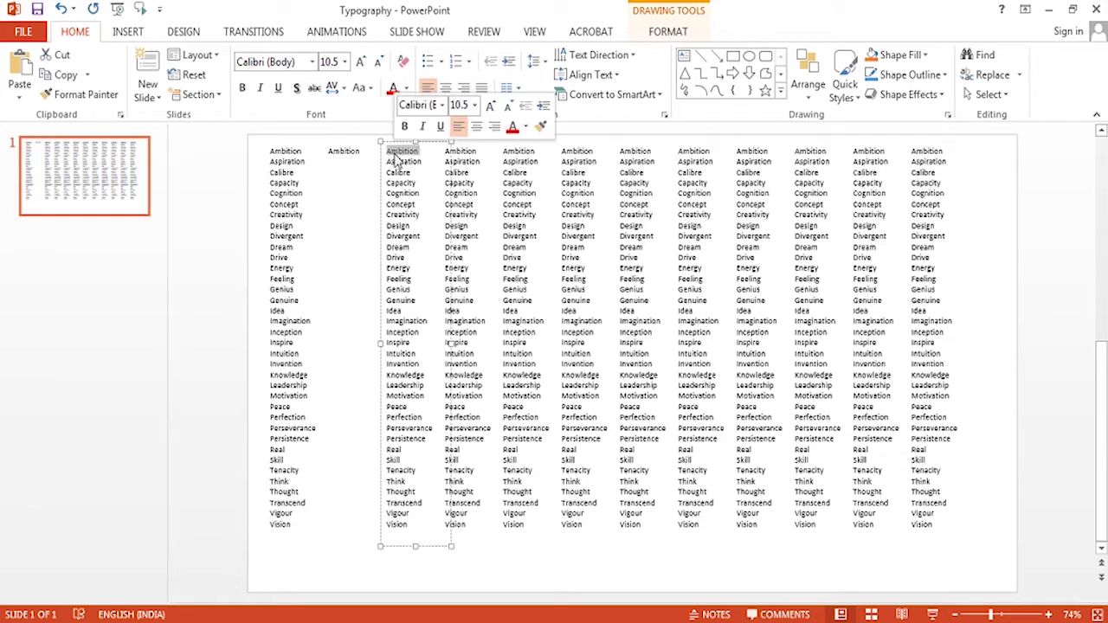
key("Delete")
left_click_drag(424, 152, 417, 521)
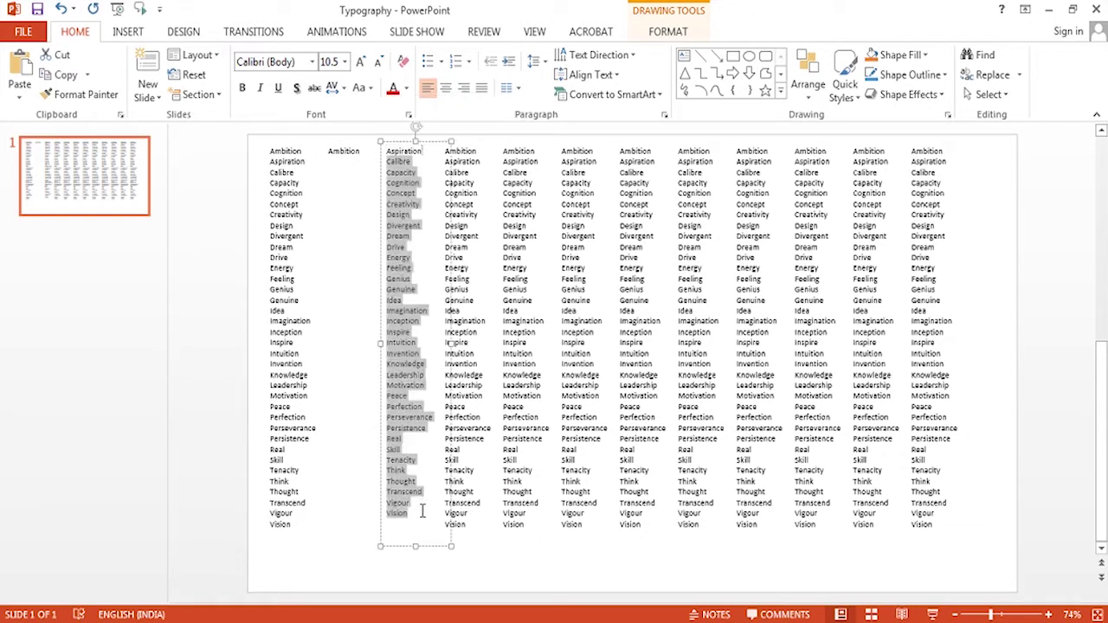
key("Delete")
left_click(482, 162)
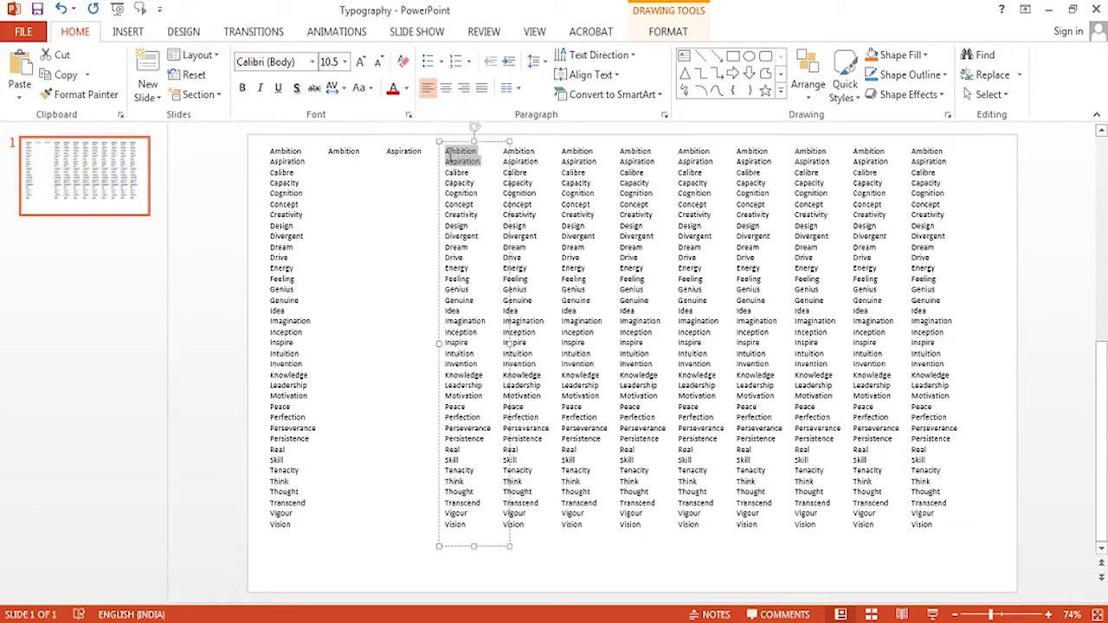
key("Delete")
mouse_move(475, 152)
left_mouse_down()
mouse_move(511, 524)
mouse_move(529, 172)
mouse_move(576, 172)
mouse_move(584, 493)
left_mouse_up()
key("Delete")
Trim the next columns to single words, including Capacity, Creativity and Design
key("Delete")
key("Delete")
key("Delete")
left_click_drag(620, 150, 642, 502)
key("Delete")
key("Delete")
key("Delete")
mouse_move(718, 181)
left_mouse_down()
mouse_move(678, 151)
mouse_move(701, 524)
left_mouse_up()
key("Delete")
key("Delete")
left_click_drag(824, 205, 796, 158)
key("Delete")
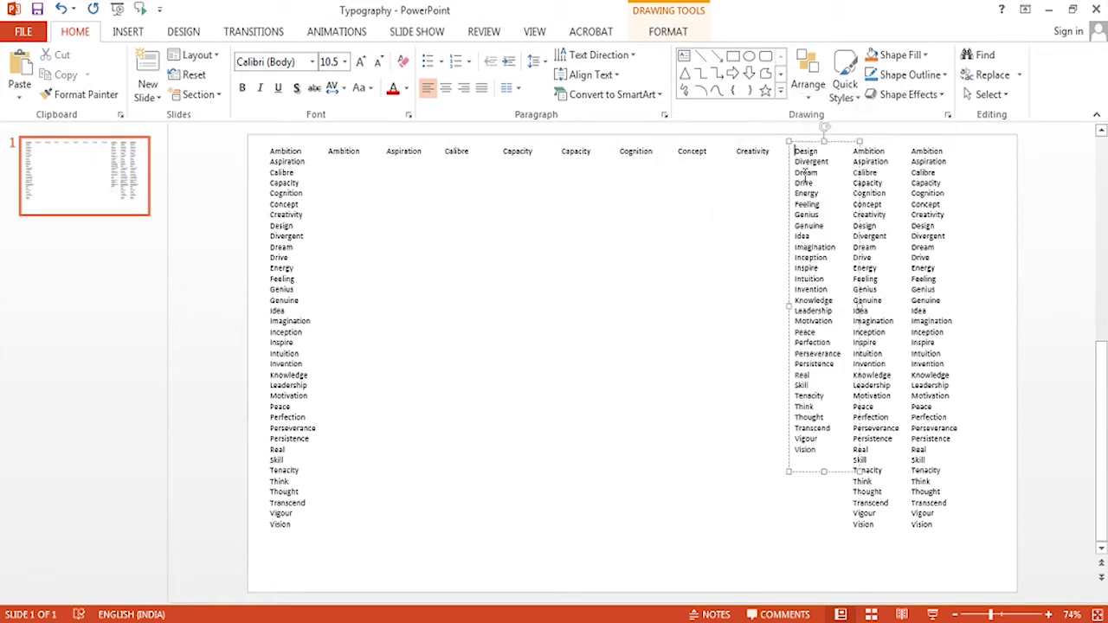
left_click_drag(827, 227, 817, 525)
Trim the last top-row columns to Divergent and Dream
key("Delete")
left_click_drag(889, 237, 884, 525)
key("Delete")
left_click(942, 226)
left_click_drag(946, 236, 910, 149)
key("Delete")
left_click_drag(935, 152, 932, 429)
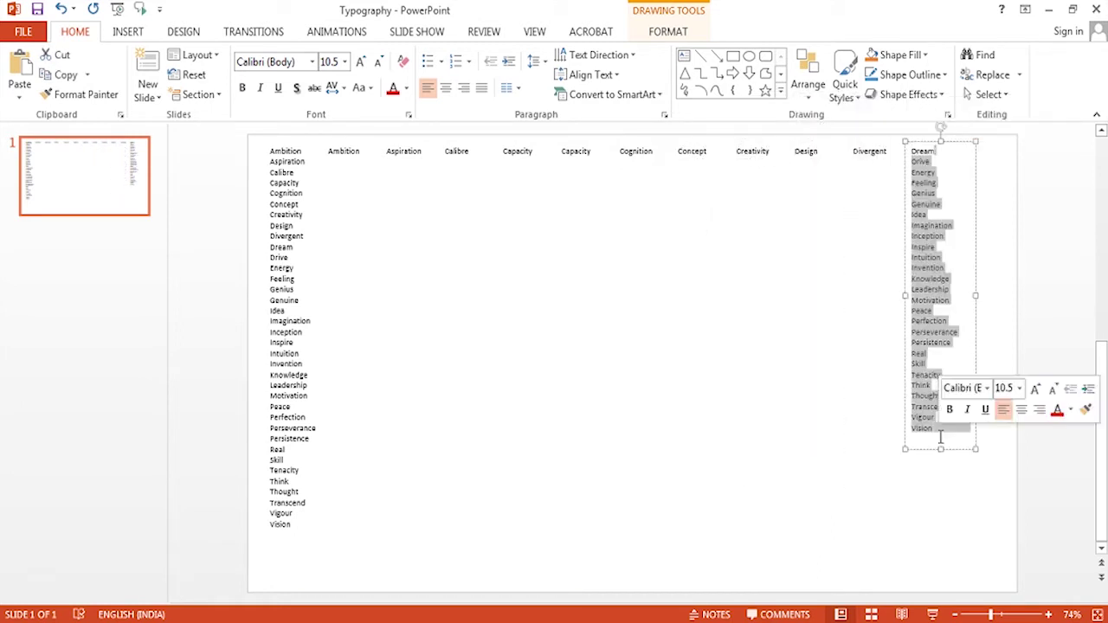
key("Delete")
left_click_drag(292, 257, 270, 161)
Undo a mistaken deletion and trim the second row to Drive, Energy, Feeling and Genius
key("Delete")
key("ctrl+z")
key("ctrl+z")
key("ctrl+z")
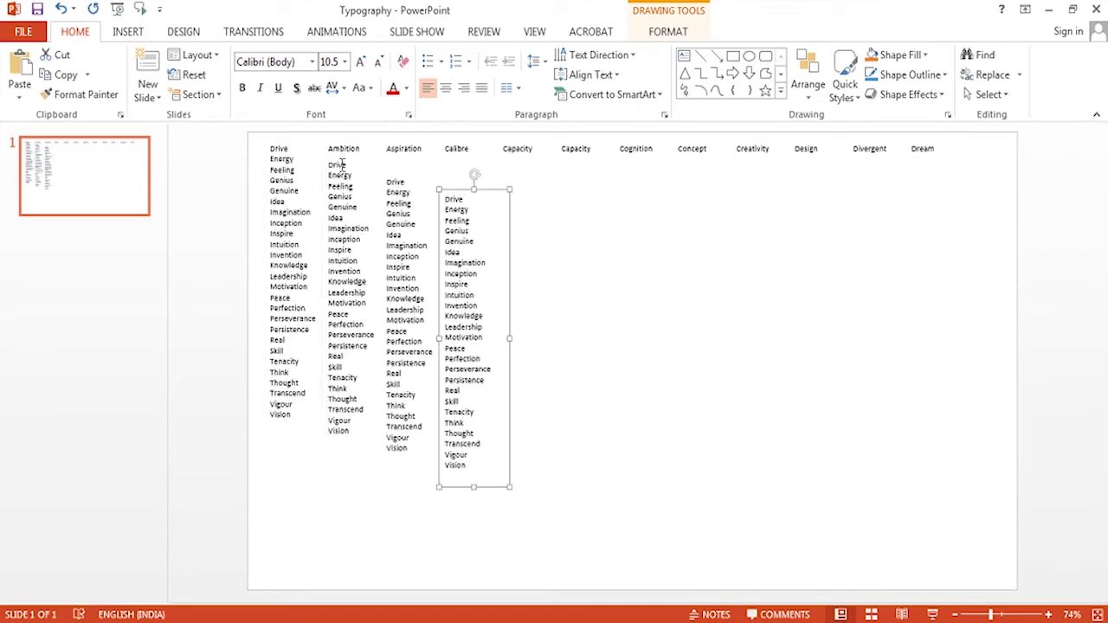
key("ctrl+z")
key("ctrl+z")
key("ctrl+z")
key("ctrl+z")
key("ctrl+z")
key("ctrl+z")
key("ctrl+z")
key("ctrl+z")
left_click(350, 428, "shift")
key("Delete")
left_click_drag(388, 200, 409, 447)
key("Delete")
key("Delete")
mouse_move(445, 218)
left_mouse_down()
mouse_move(443, 194)
mouse_move(462, 424)
left_mouse_up()
key("Delete")
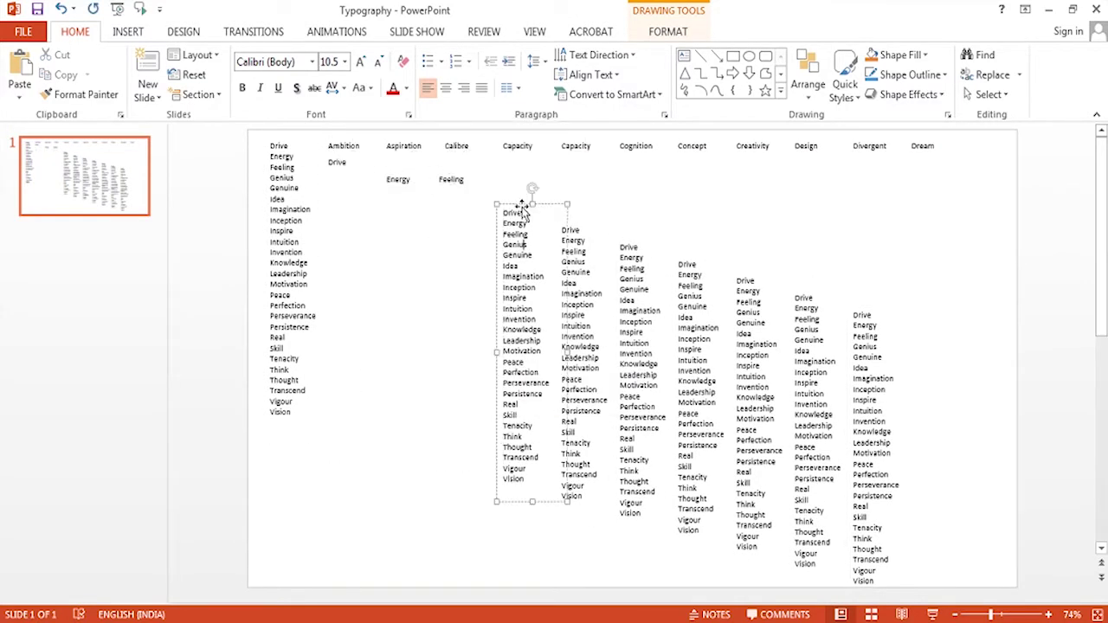
key("Delete")
left_click_drag(504, 212, 524, 480)
Trim the remaining second-row boxes to Genuine, Idea, Imagination, Inception, Inspire and Intuition
key("Delete")
key("Delete")
mouse_move(556, 178)
left_mouse_down()
mouse_move(578, 216)
mouse_move(578, 405)
left_mouse_up()
key("Delete")
mouse_move(620, 178)
left_mouse_down()
mouse_move(642, 227)
mouse_move(679, 166)
mouse_move(692, 386)
left_mouse_up()
key("Delete")
key("Delete")
mouse_move(741, 274)
left_mouse_down()
mouse_move(741, 172)
mouse_move(766, 340)
left_mouse_up()
Cut the source list down to Invention–Vision, duplicate it, and trim a copy to Knowledge
key("Delete")
key("Delete")
mouse_move(800, 293)
left_mouse_down()
mouse_move(800, 166)
mouse_move(836, 253)
left_mouse_up()
key("Delete")
left_click_drag(795, 186, 833, 390)
key("Delete")
key("Delete")
mouse_move(857, 176)
left_mouse_down()
mouse_move(883, 262)
mouse_move(881, 345)
left_mouse_up()
key("Delete")
left_click_drag(300, 246, 264, 147)
key("Delete")
key("ctrl+d")
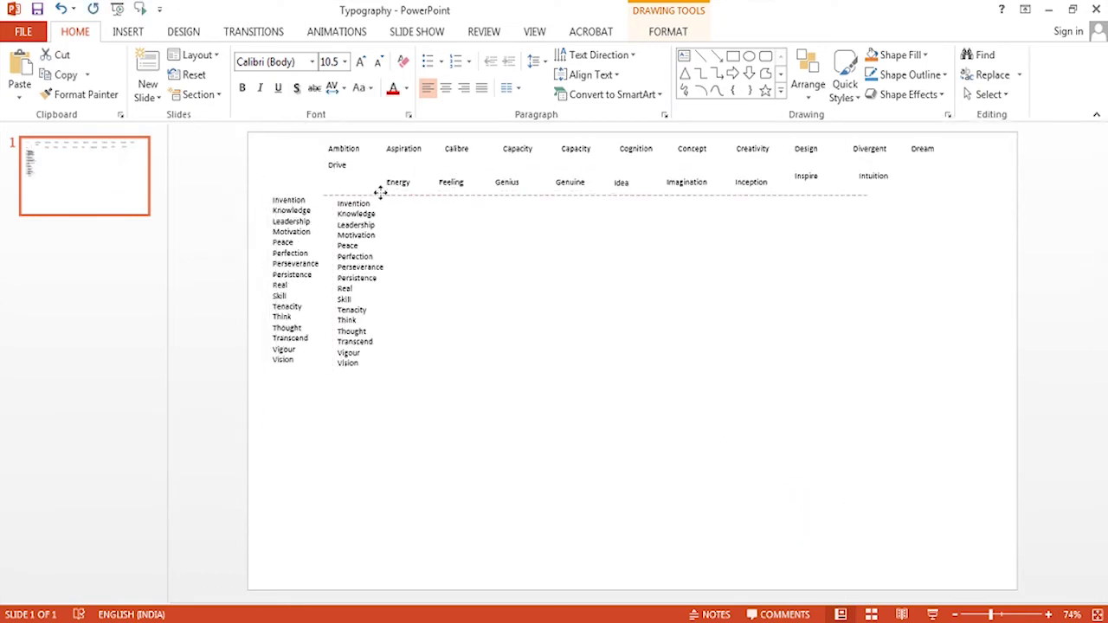
key("ctrl+d")
key("ctrl+d")
key("ctrl+d")
left_click_drag(401, 227, 426, 367)
key("Delete")
Trim the next third-row lists to Leadership, Motivation and Peace
left_click_drag(466, 241, 489, 371)
key("Delete")
left_click_drag(467, 209, 504, 219)
left_click_drag(531, 255, 584, 383)
key("Delete")
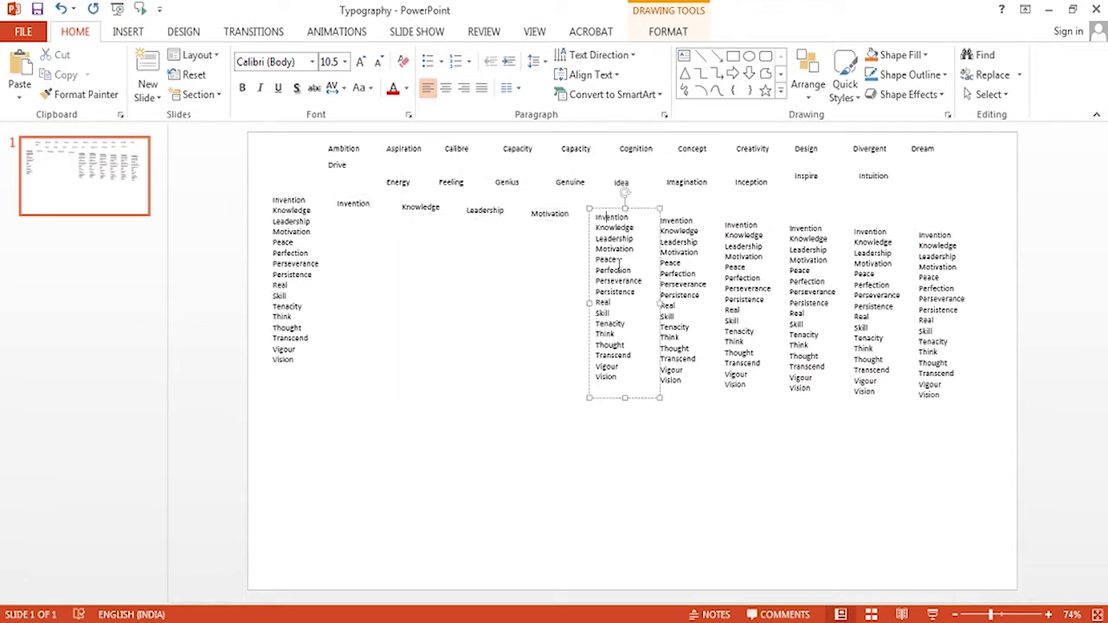
left_click_drag(595, 260, 623, 378)
key("Delete")
left_click_drag(595, 218, 633, 249)
key("Delete")
left_click_drag(660, 284, 707, 386)
Finish the third row with Perfection, Perseverance, Persistence, Real and Skill
key("Delete")
left_click_drag(660, 221, 661, 273)
key("Delete")
left_click_drag(725, 299, 748, 385)
key("Delete")
left_click(811, 238)
left_click_drag(830, 305, 830, 389)
key("Delete")
mouse_move(789, 227)
left_mouse_down()
mouse_move(836, 294)
mouse_move(876, 394)
left_mouse_up()
key("Delete")
key("Delete")
left_click(919, 238)
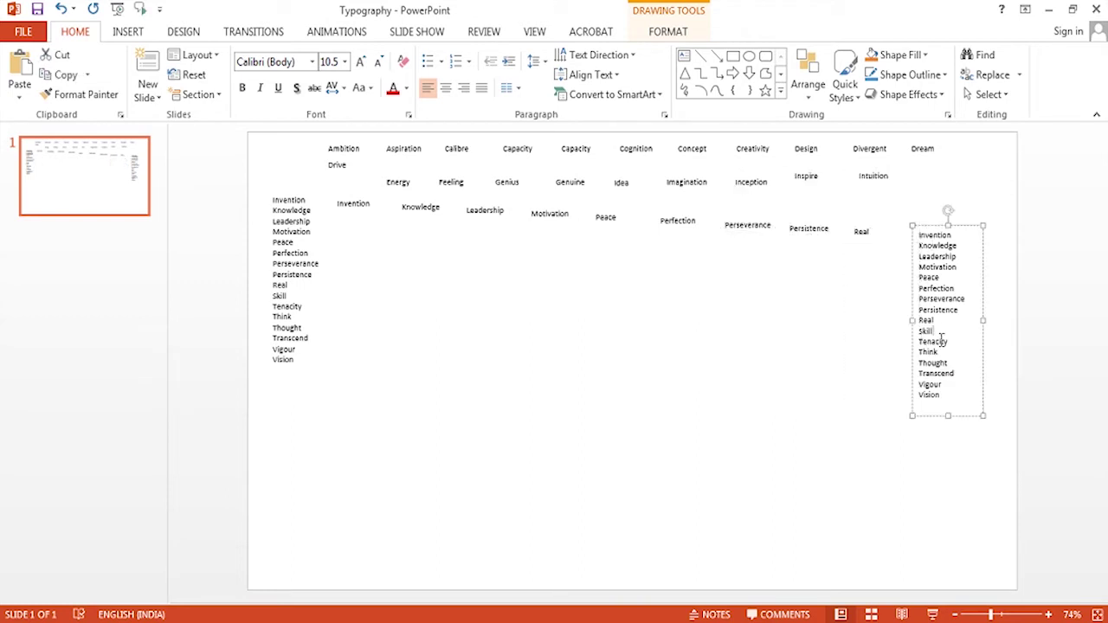
left_click_drag(944, 397, 951, 240)
key("Delete")
Reduce the source list to Tenacity–Vision, duplicate it, and trim copies to Tenacity, Think and Thought
mouse_move(289, 300)
left_mouse_down()
mouse_move(274, 200)
mouse_move(341, 261)
mouse_move(385, 253)
mouse_move(354, 303)
left_mouse_up()
key("Delete")
key("ctrl+d")
key("ctrl+d")
key("ctrl+d")
key("ctrl+d")
key("ctrl+d")
key("ctrl+d")
key("ctrl+d")
left_click(368, 253)
key("Delete")
left_click_drag(398, 270, 424, 304)
key("Delete")
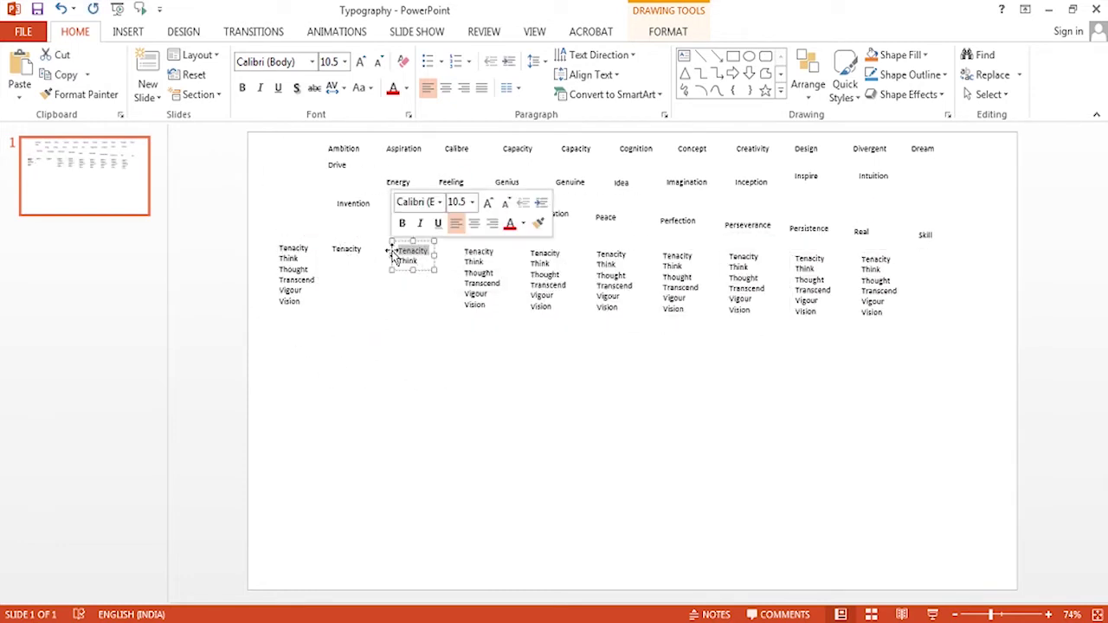
key("Delete")
left_click_drag(489, 262, 450, 251)
key("Delete")
Trim the Vigour box to one word and delete the leftover duplicate word lists
left_click(570, 287)
left_click(608, 256)
key("ctrl+End")
key("BackSpace")
key("BackSpace")
key("BackSpace")
left_click_drag(634, 287, 596, 253)
key("Delete")
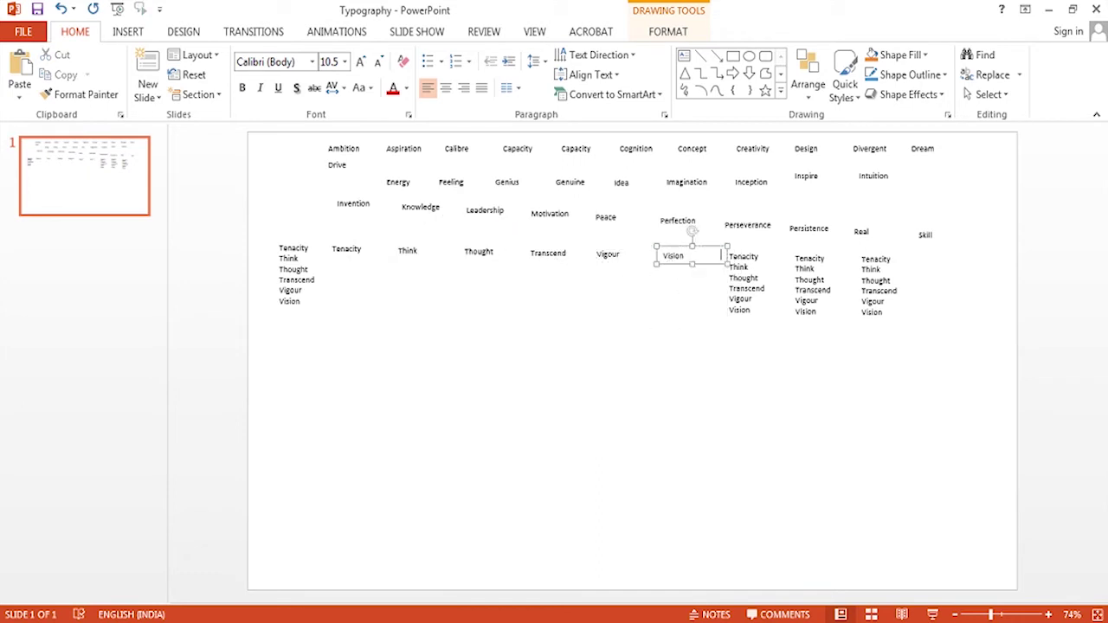
left_click(742, 286)
key("Delete")
Check the Ambition, Calibre, Persistence, Skill, Tenacity and Thought boxes for leftover lines
left_click(346, 153)
left_click(362, 151)
left_click(468, 153)
key("Escape")
key("Tab")
key("Tab")
key("Tab")
key("Tab")
key("Tab")
key("Tab")
key("Tab")
left_click(809, 230)
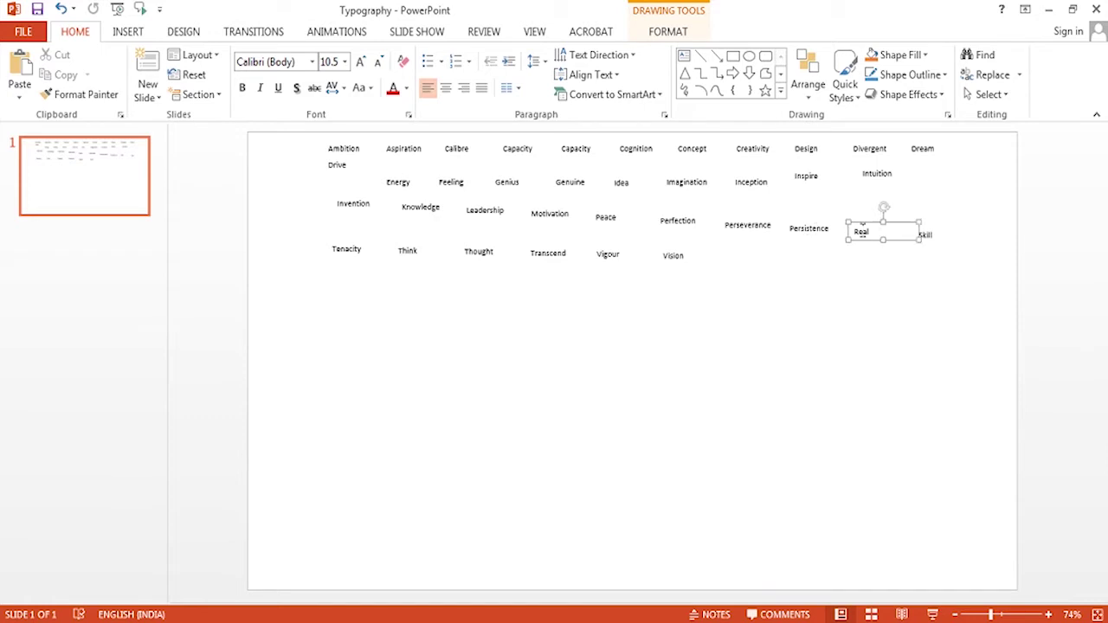
left_click(908, 234)
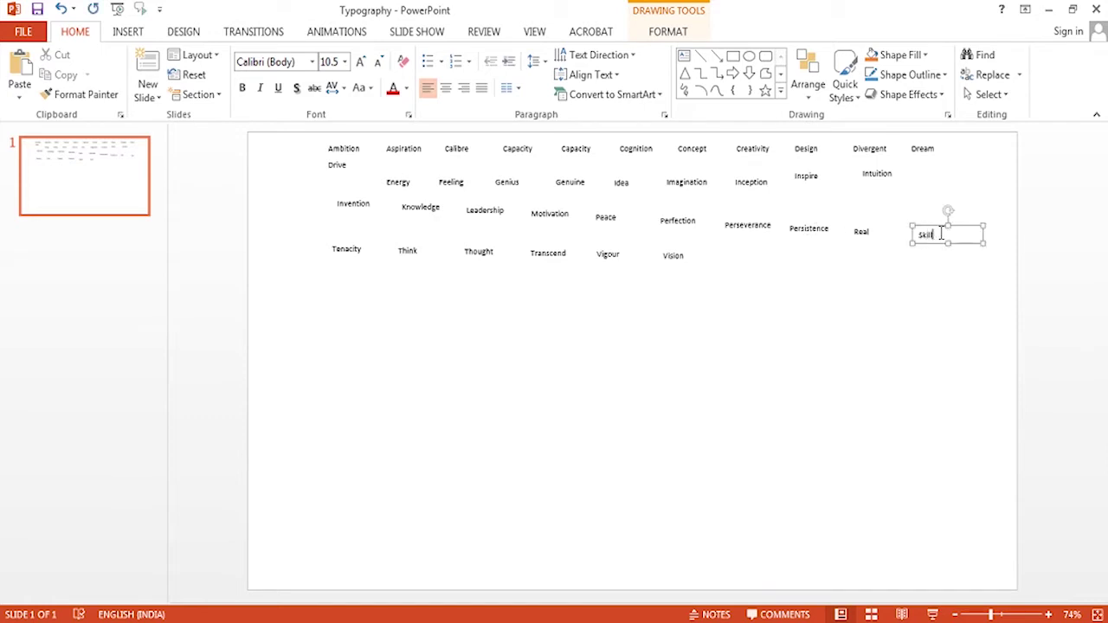
left_click(358, 246)
left_click(495, 253)
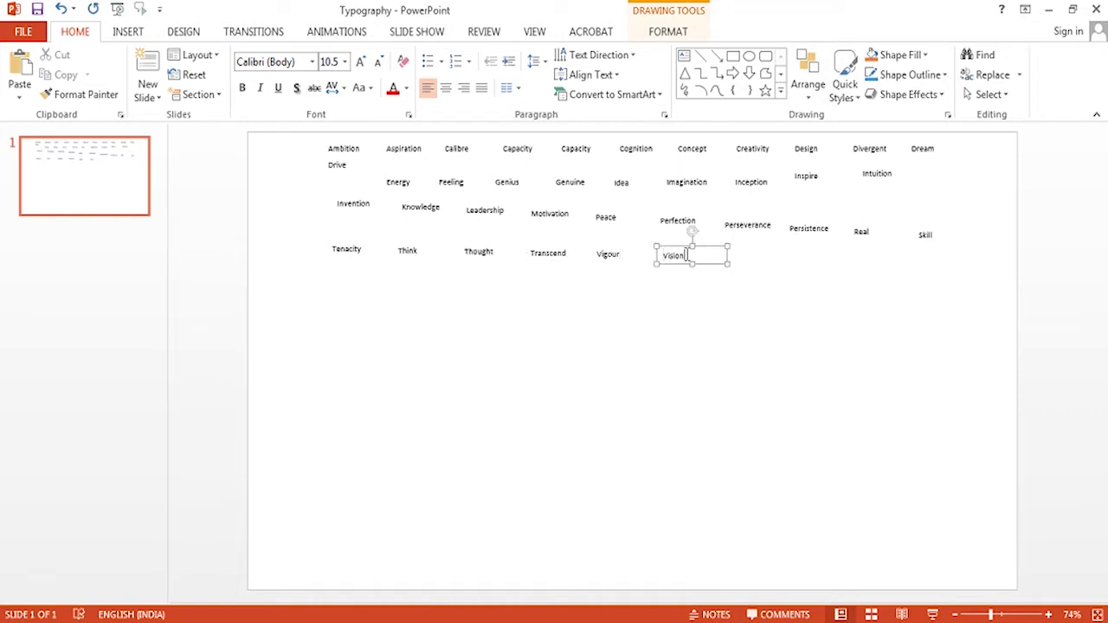
left_click(509, 254)
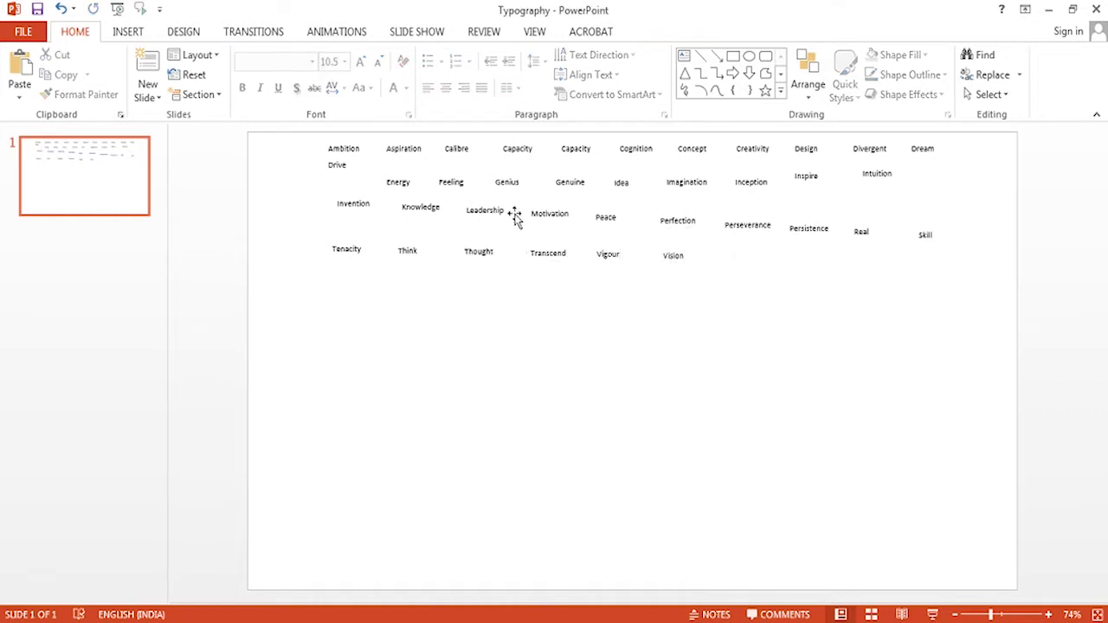
left_click(343, 154)
Move Ambition to the slide's middle, save, and format every word as Candara 12 pt
left_click_drag(351, 158, 473, 298)
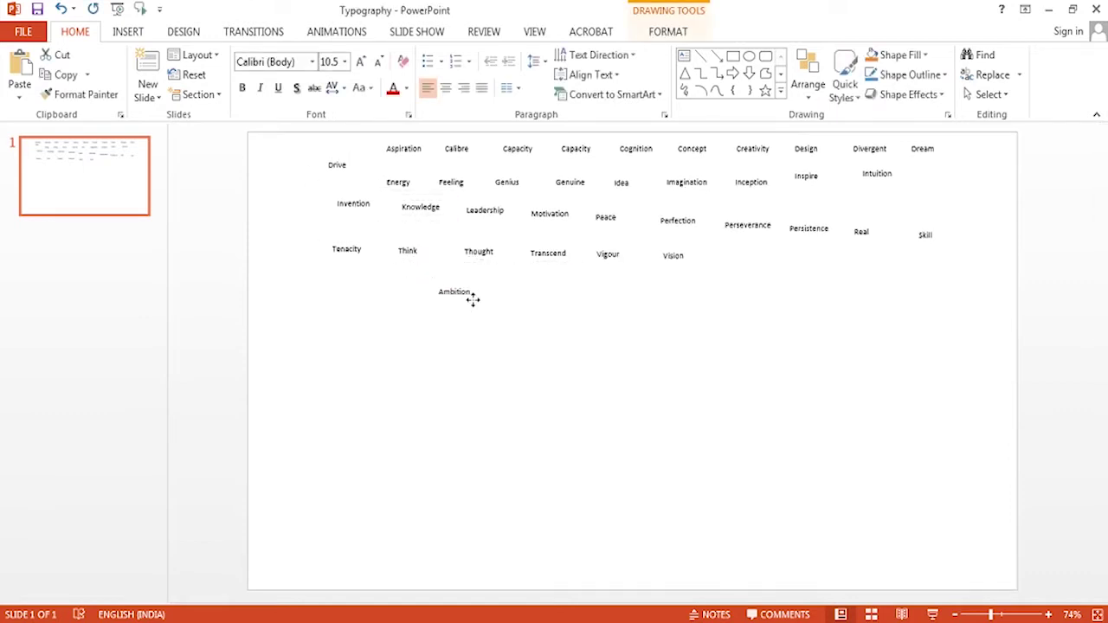
key("ctrl+s")
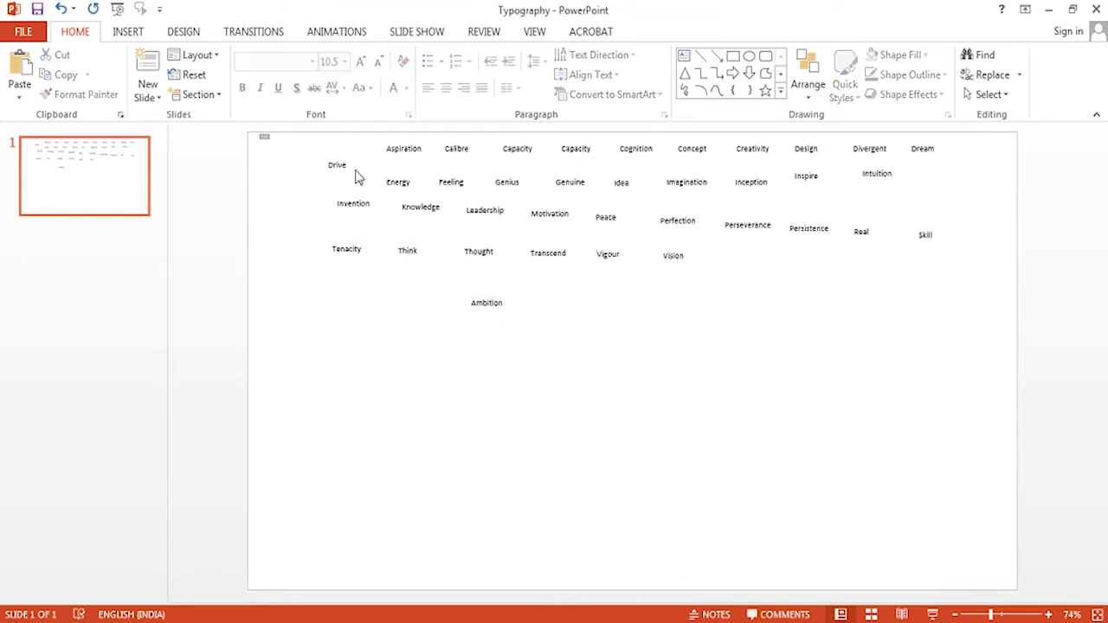
left_click_drag(260, 134, 973, 401)
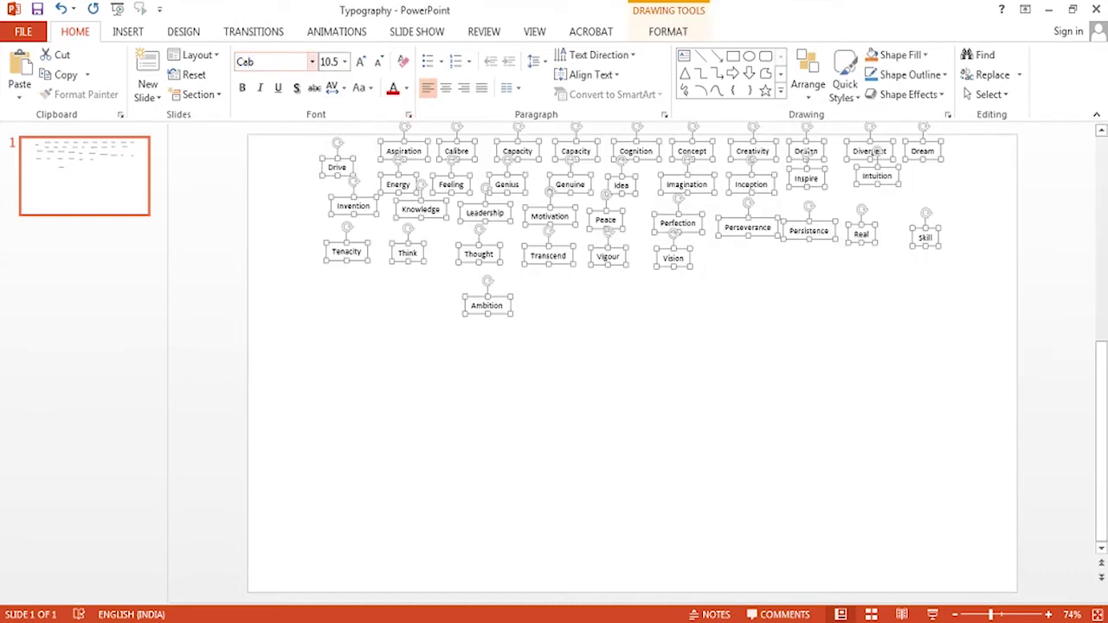
key("Return")
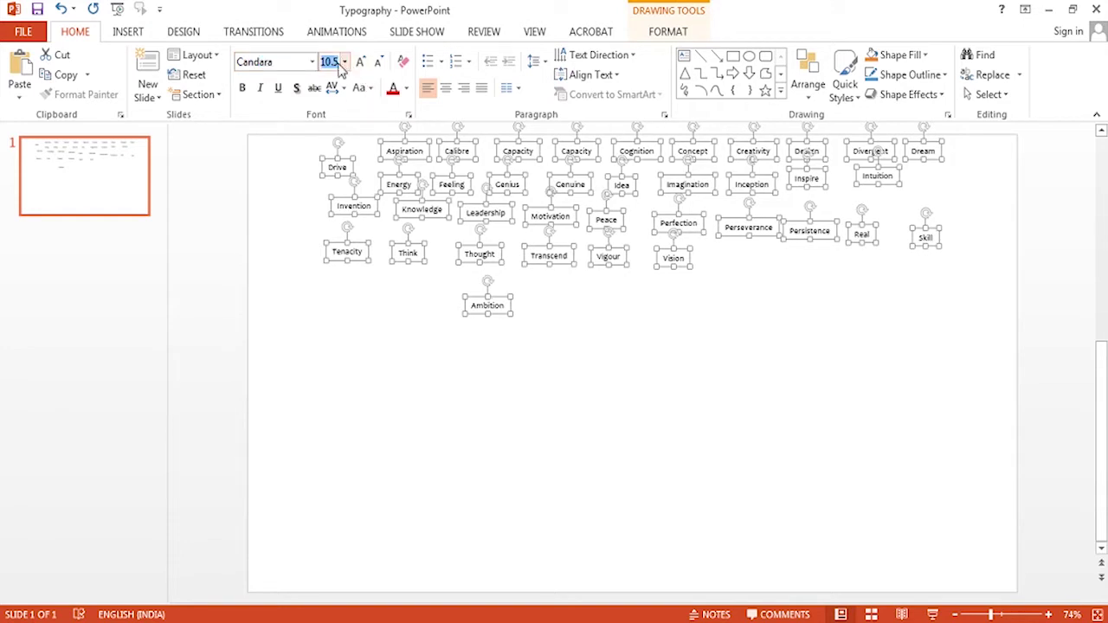
type("12")
key("Return")
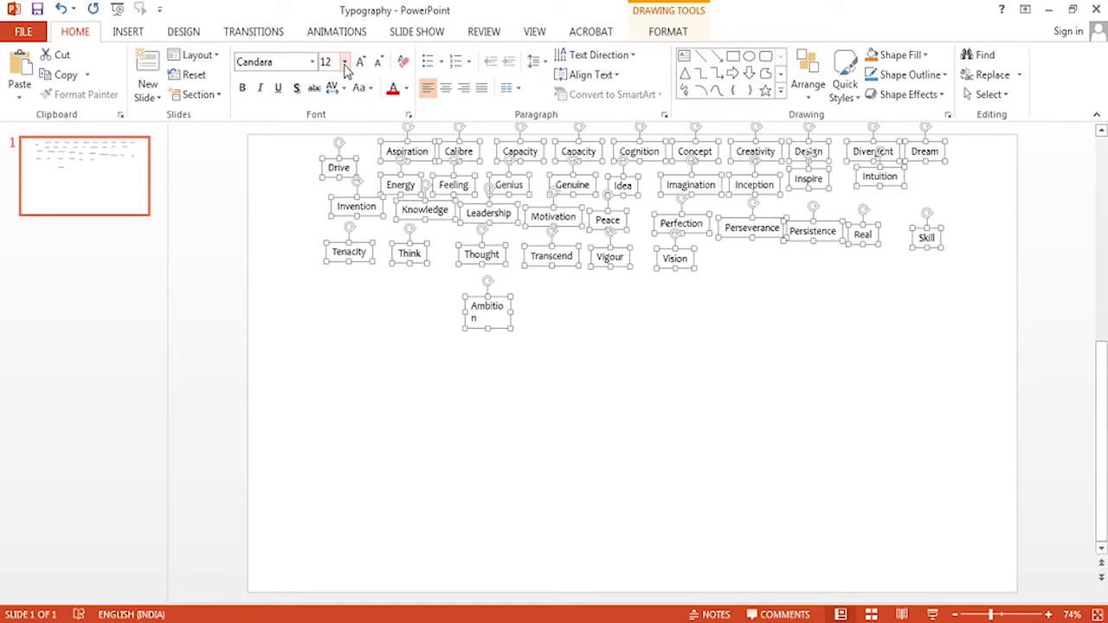
left_click(564, 363)
left_click(510, 309)
Enlarge Ambition and place a much larger Aspiration directly below it
key("ctrl+shift+period")
key("ctrl+shift+period")
left_click_drag(528, 305, 563, 300)
left_click_drag(407, 148, 587, 336)
left_click(360, 61)
Move Inception and Real below Ambition, turning both vertical and enlarging Inception
left_click_drag(754, 182, 504, 370)
left_click(360, 62)
left_click(360, 62)
left_click(360, 62)
left_click(360, 61)
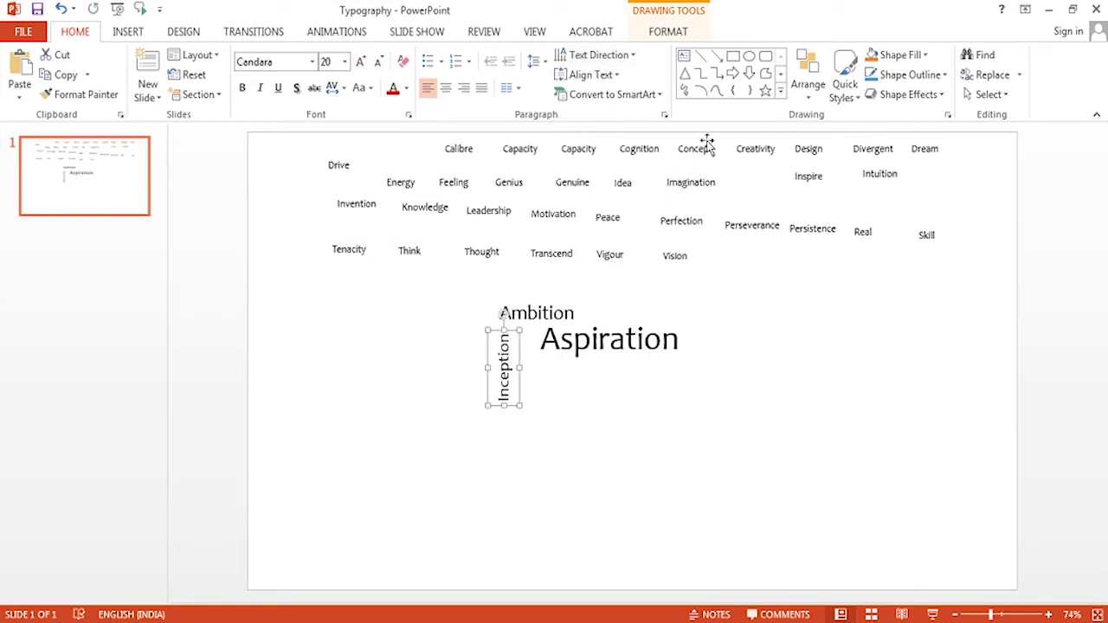
mouse_move(863, 232)
left_mouse_down()
mouse_move(536, 372)
mouse_move(546, 361)
left_mouse_up()
left_click(360, 61)
Move Idea into the centre of the cloud with a larger size, and make Real 32 pt
left_click(360, 62)
left_click(360, 62)
Bring Skill, Capacity and Knowledge into the cloud, with Knowledge at 28 pt
left_click_drag(926, 234, 524, 341)
left_click(734, 302)
mouse_move(520, 149)
left_mouse_down()
mouse_move(547, 396)
mouse_move(530, 421)
left_mouse_up()
left_click_drag(425, 208, 529, 424)
key("ctrl+shift+period")
key("ctrl+shift+period")
key("ctrl+shift+period")
Add a vertical 20 pt Energy beside Aspiration and an upward-reading Inspire beside Knowledge
left_click_drag(400, 182, 698, 314)
left_click(597, 55)
left_click(623, 129)
key("ctrl+shift+period")
key("ctrl+shift+period")
key("ctrl+shift+period")
key("ctrl+shift+period")
left_click(808, 176)
left_click(597, 54)
left_click(637, 196)
mouse_move(809, 182)
left_mouse_down()
mouse_move(618, 421)
mouse_move(640, 425)
left_mouse_up()
Place Concept beneath Aspiration and enlarge Inspire to 36 pt
key("ctrl+shift+period")
key("ctrl+shift+period")
key("ctrl+shift+period")
left_click(693, 146)
left_click_drag(692, 145, 576, 375)
key("ctrl+shift+period")
key("ctrl+shift+period")
key("ctrl+shift+period")
key("ctrl+shift+period")
key("ctrl+shift+period")
left_click(514, 280)
Turn Dream vertical and place it beside Capacity and Real
left_click(924, 148)
left_click_drag(925, 149, 886, 226)
left_click(597, 54)
left_click(638, 130)
mouse_move(903, 186)
left_mouse_down()
mouse_move(737, 376)
mouse_move(547, 396)
left_mouse_up()
left_click(814, 289)
left_click_drag(623, 182, 583, 393)
triple_click(360, 62)
triple_click(360, 61)
left_click(360, 61)
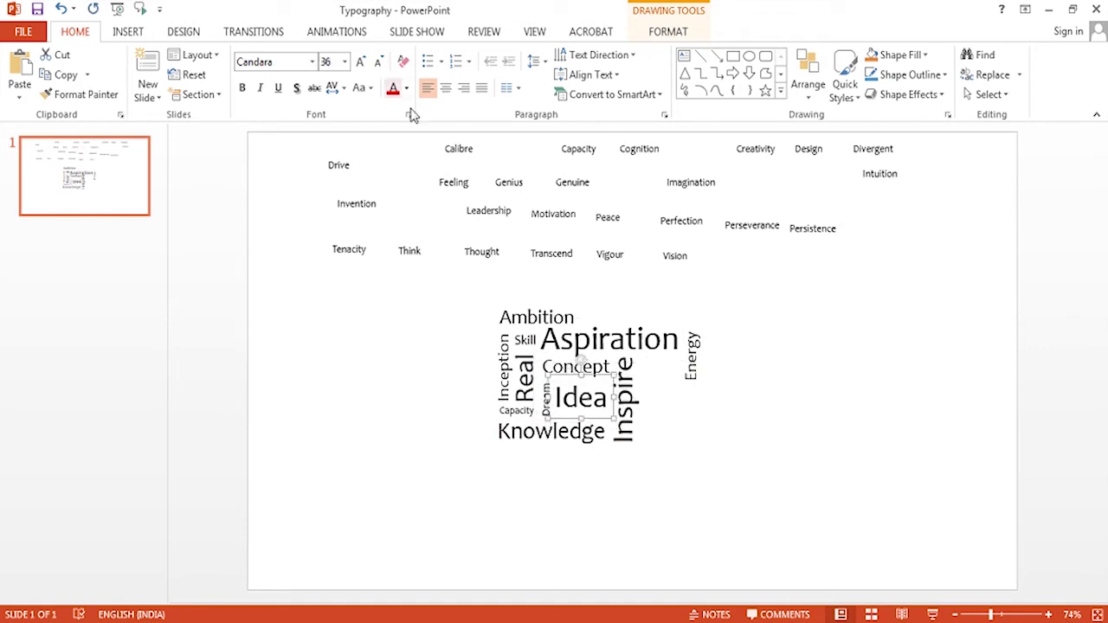
left_click(710, 301)
Place a vertical Thought left of the cloud and shift Ambition right above Aspiration
mouse_move(470, 245)
left_mouse_down()
mouse_move(615, 308)
mouse_move(748, 316)
left_mouse_up()
left_click_drag(526, 303, 651, 307)
left_click(752, 318)
left_click(582, 55)
left_click_drag(752, 317, 514, 297)
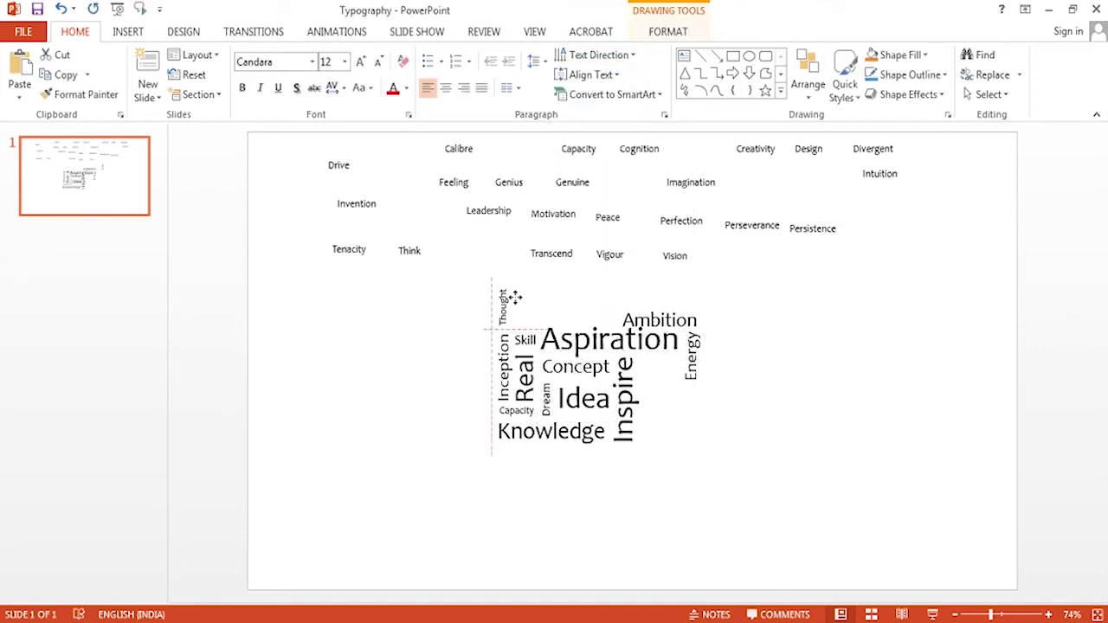
Add Creativity above Aspiration, a vertical Intuition beside it, and Feeling underneath
left_click(755, 149)
mouse_move(750, 167)
left_mouse_down()
mouse_move(548, 295)
mouse_move(548, 278)
left_mouse_up()
left_click(806, 149)
left_click(597, 55)
left_click_drag(874, 173, 623, 287)
left_click(641, 143)
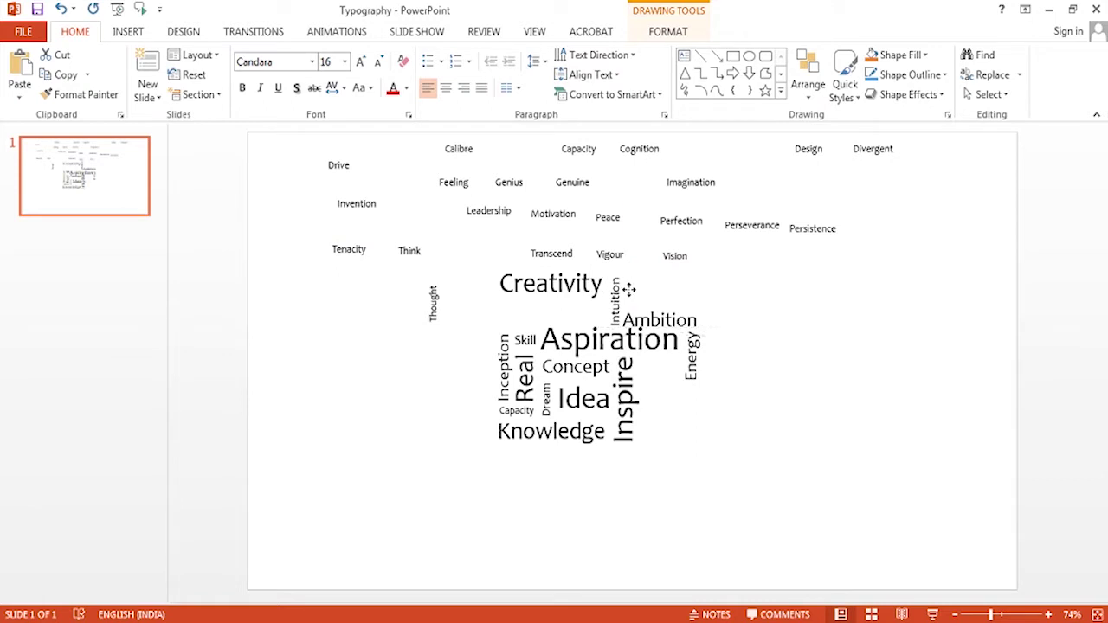
left_click(453, 181)
mouse_move(453, 182)
left_mouse_down()
mouse_move(516, 310)
mouse_move(510, 300)
left_mouse_up()
Enlarge Feeling to 24 pt and add a vertical Think beside it
key("ctrl+shift+period")
key("ctrl+shift+period")
key("ctrl+shift+period")
left_click(409, 251)
left_click(597, 54)
left_click(641, 143)
left_click_drag(409, 250, 575, 313)
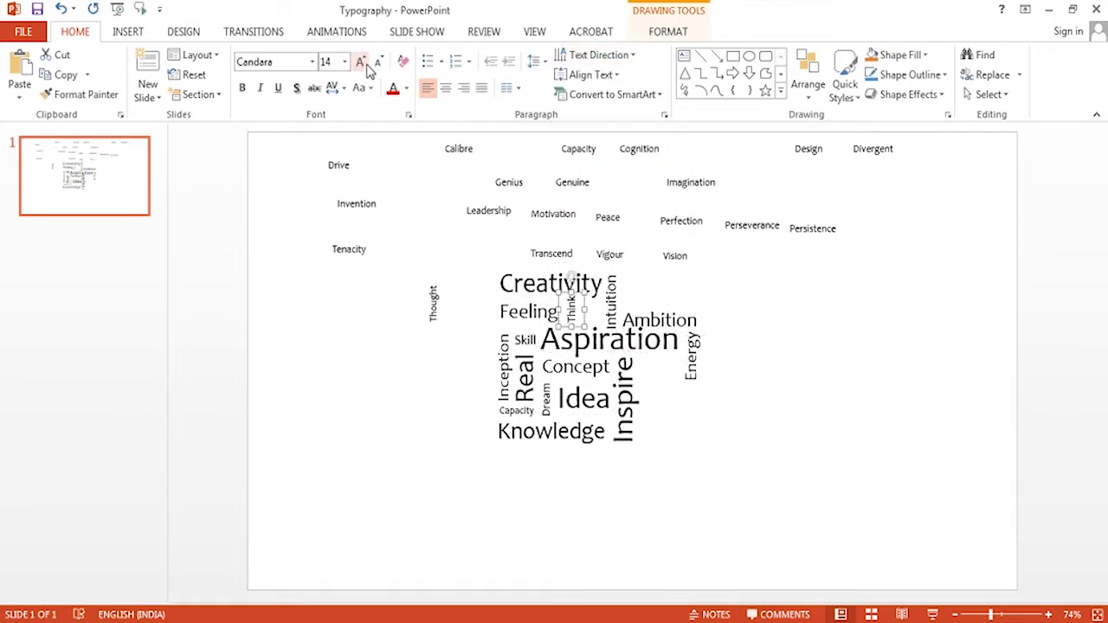
key("ctrl+shift+period")
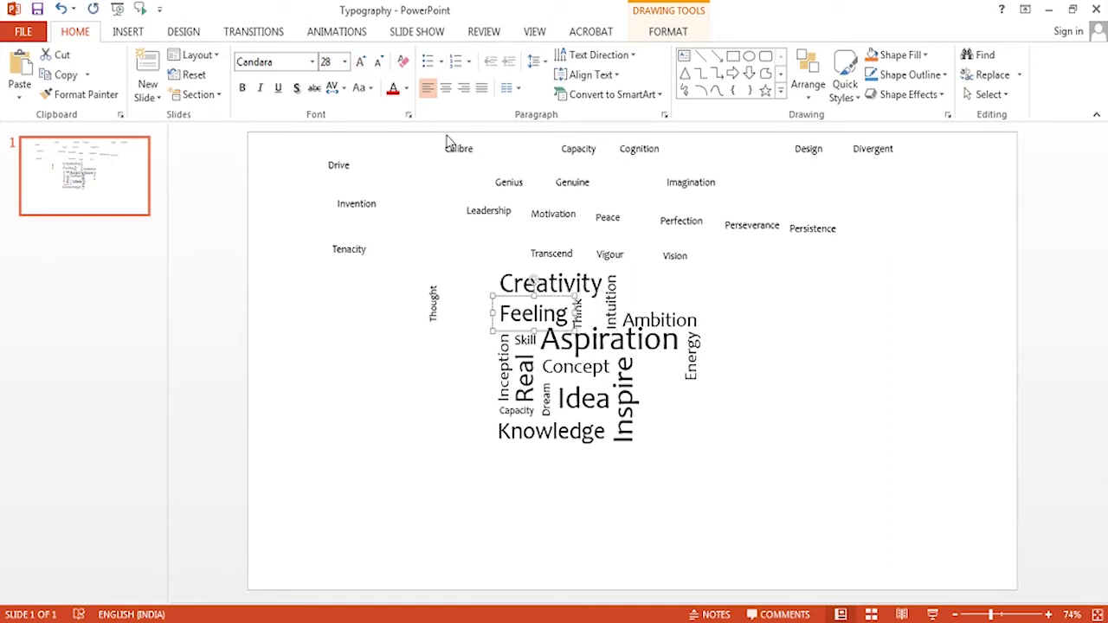
left_click(580, 311)
Group Vigour, Calibre and an upright Design near Intuition, enlarging Vigour
left_click_drag(609, 253, 637, 279)
left_click_drag(458, 159, 646, 309)
left_click(820, 339)
left_click(641, 281)
left_click_drag(808, 148, 686, 299)
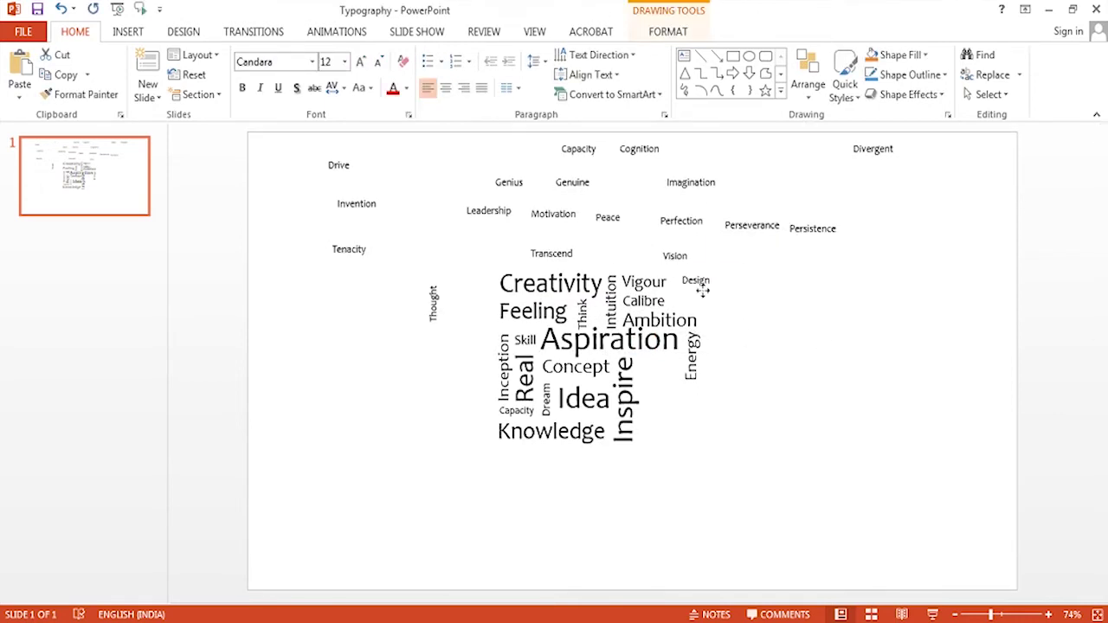
left_click_drag(699, 320, 697, 304)
Enlarge Energy to 28 pt and place a 24 pt Perfection to its right
key("ctrl+shift+period")
key("ctrl+shift+period")
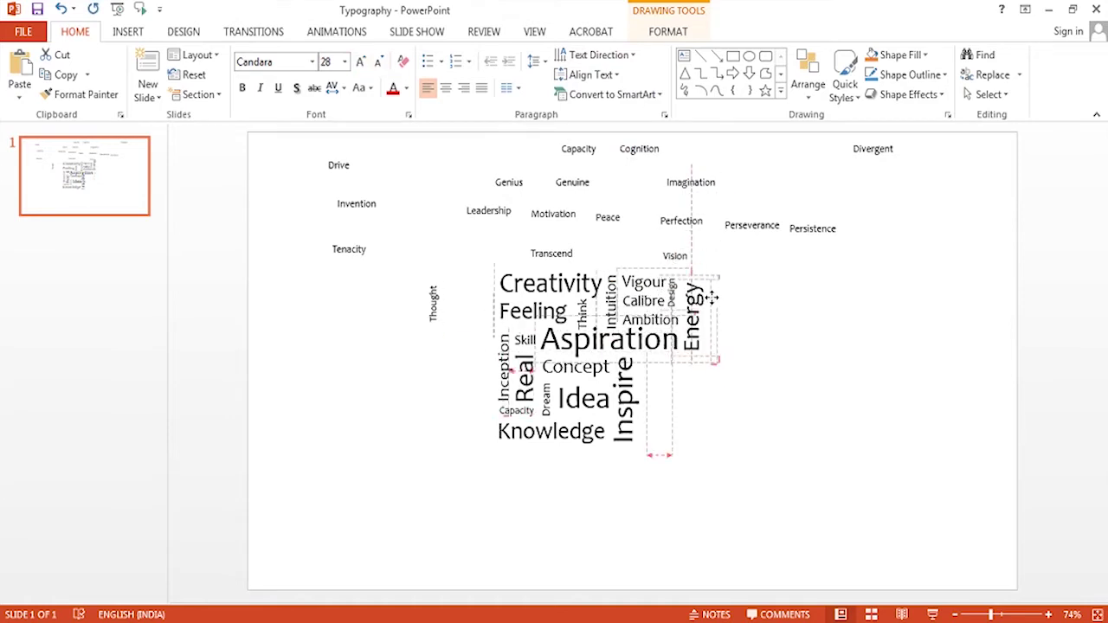
key("ctrl+bracketright")
key("ctrl+bracketright")
left_click(837, 303)
left_click_drag(681, 221, 741, 281)
left_click(360, 61)
left_click(360, 62)
left_click(360, 62)
key("ctrl+shift+period")
key("ctrl+shift+period")
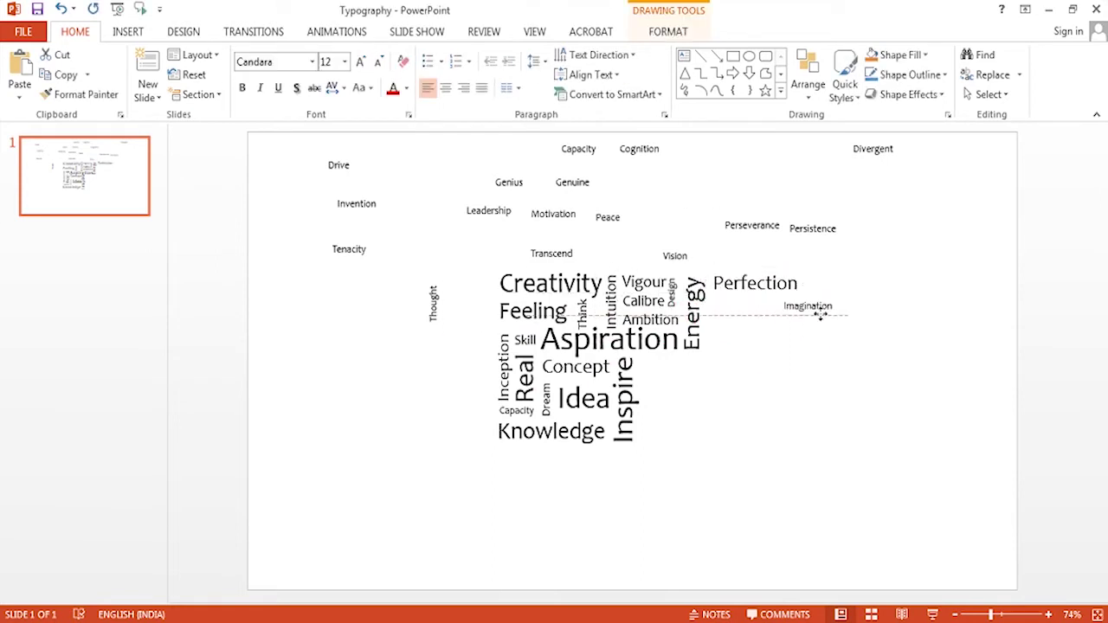
Position Leadership below Imagination and enlarge Genius to 18 pt
left_click_drag(488, 210, 813, 422)
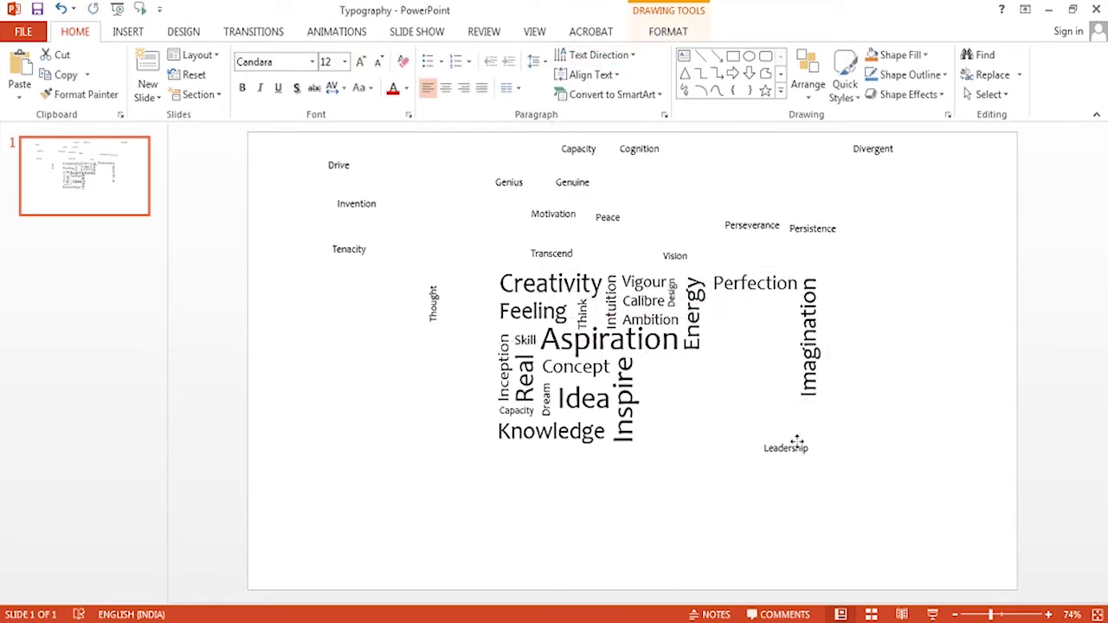
left_click_drag(813, 421, 802, 410)
left_click(572, 182)
key("ctrl+shift+period")
key("ctrl+shift+period")
key("ctrl+shift+period")
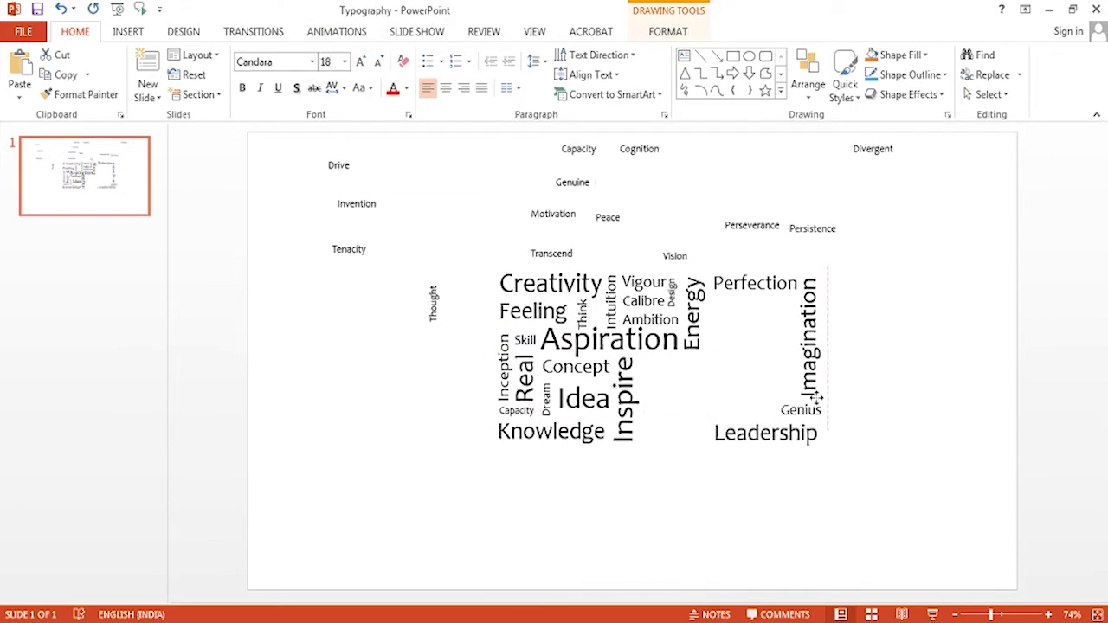
Add an enlarged Capacity beside Aspiration and an 18 pt Cognition beside Perfection
left_click(753, 482)
left_click_drag(578, 148, 657, 361)
left_click(360, 62)
left_click(360, 63)
left_click(650, 153)
mouse_move(650, 153)
left_mouse_down()
mouse_move(741, 304)
mouse_move(784, 322)
left_mouse_up()
key("ctrl+shift+period")
key("ctrl+shift+period")
key("ctrl+shift+period")
mouse_move(873, 148)
left_mouse_down()
mouse_move(882, 242)
mouse_move(787, 370)
left_mouse_up()
Set a larger vertical Divergent beside Imagination and place Perseverance, an enlarged Peace and Drive
left_click(598, 55)
left_click(606, 164)
left_click(360, 62)
left_click(362, 62)
left_click_drag(736, 204, 713, 211)
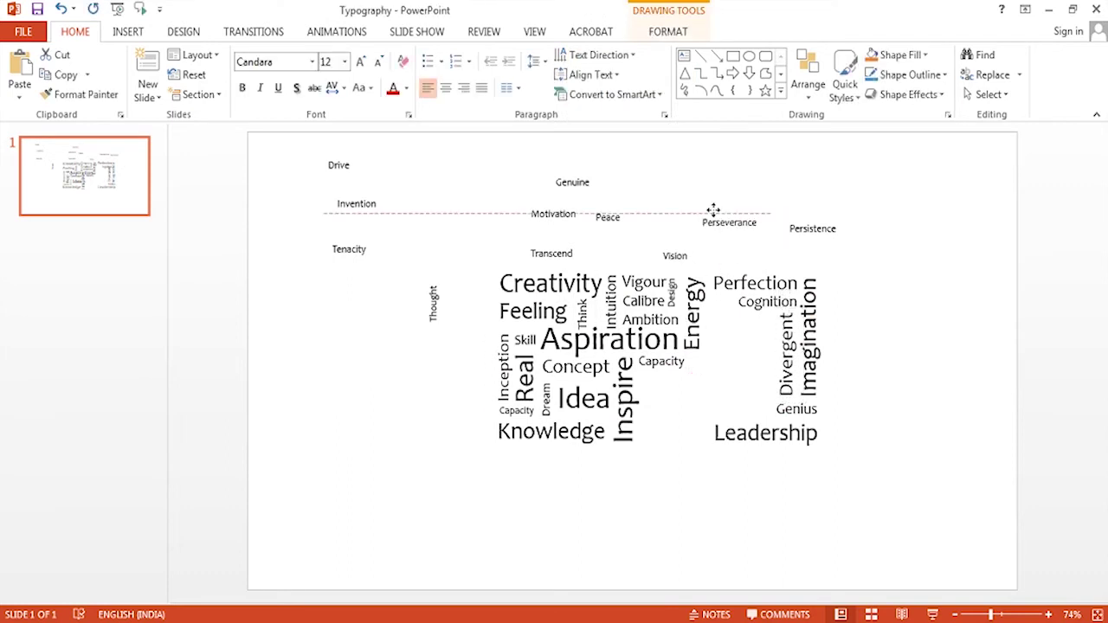
left_click_drag(731, 303, 737, 307)
left_click(360, 62)
left_click_drag(343, 169, 773, 352)
left_click_drag(733, 322, 730, 320)
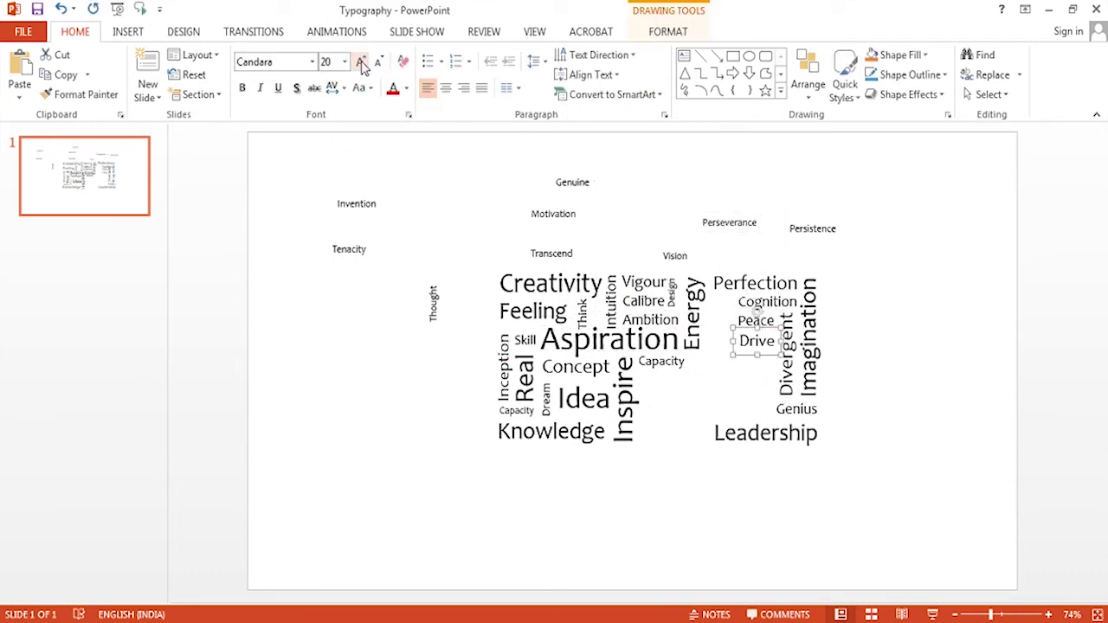
Add a vertical 24 pt Invention beside Energy and a vertical Genuine near it
left_click(355, 203)
left_click(597, 54)
left_click(605, 108)
left_click_drag(356, 199, 722, 321)
left_click(360, 63)
left_click_drag(736, 264, 732, 302)
left_click(938, 237)
left_click(572, 182)
mouse_move(572, 182)
left_mouse_down()
mouse_move(768, 393)
mouse_move(733, 415)
left_mouse_up()
Fine-tune Perfection and Invention positions, enlarge Energy to 28 pt and Capacity to 22 pt
left_click_drag(730, 312, 729, 320)
left_click(692, 312)
left_click(378, 62)
left_click_drag(764, 266, 775, 264)
left_click_drag(717, 338, 710, 316)
left_click(727, 321)
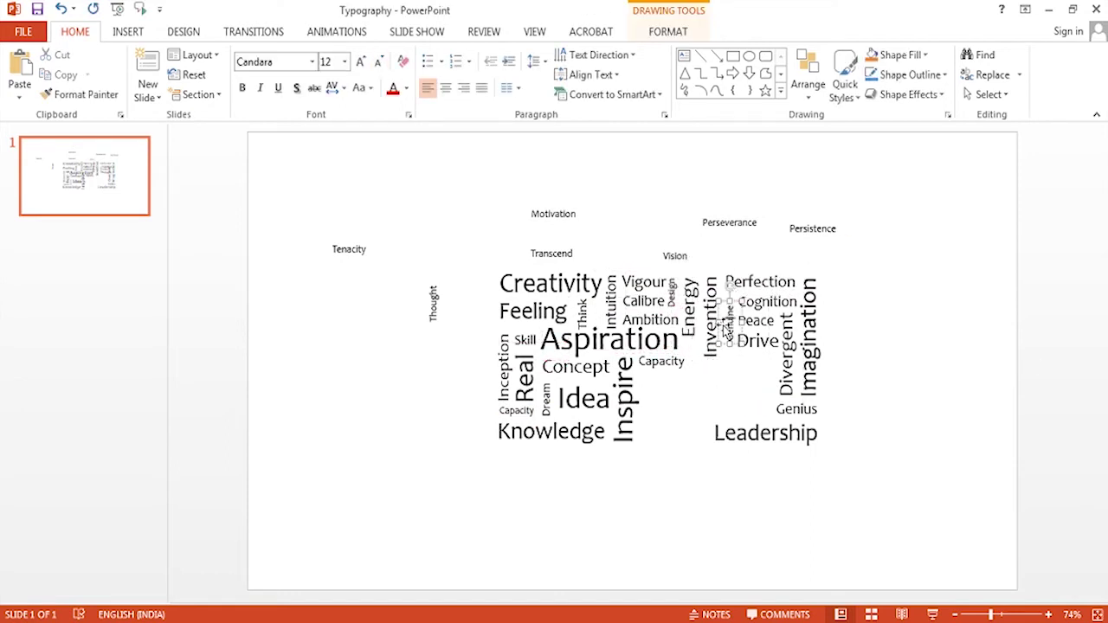
left_click(362, 63)
left_click(362, 63)
left_click(361, 62)
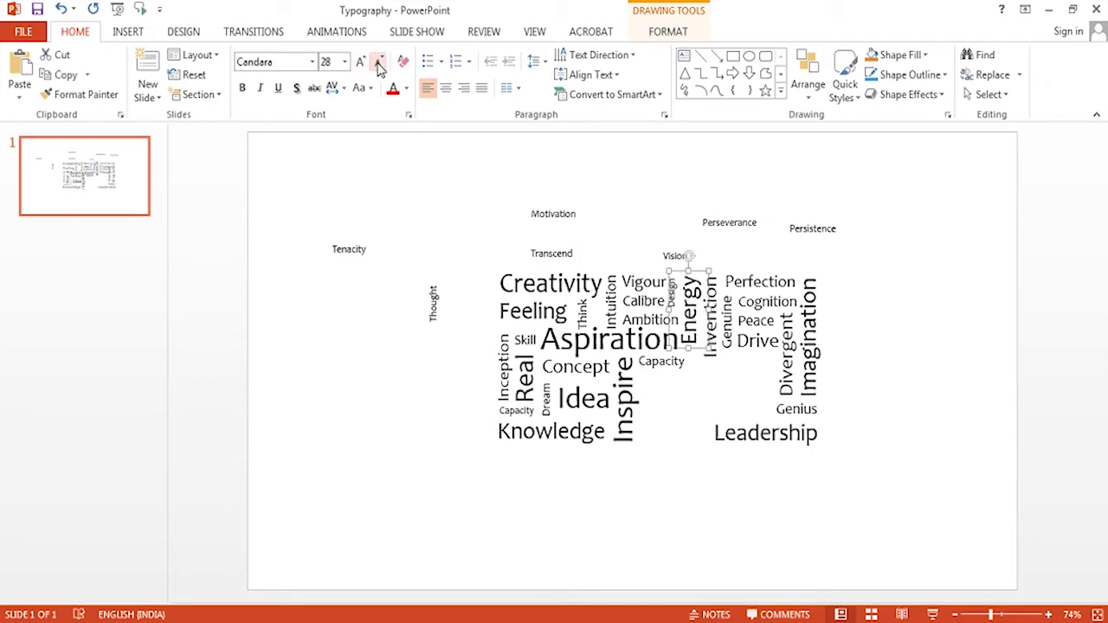
left_click(653, 357)
left_click(362, 63)
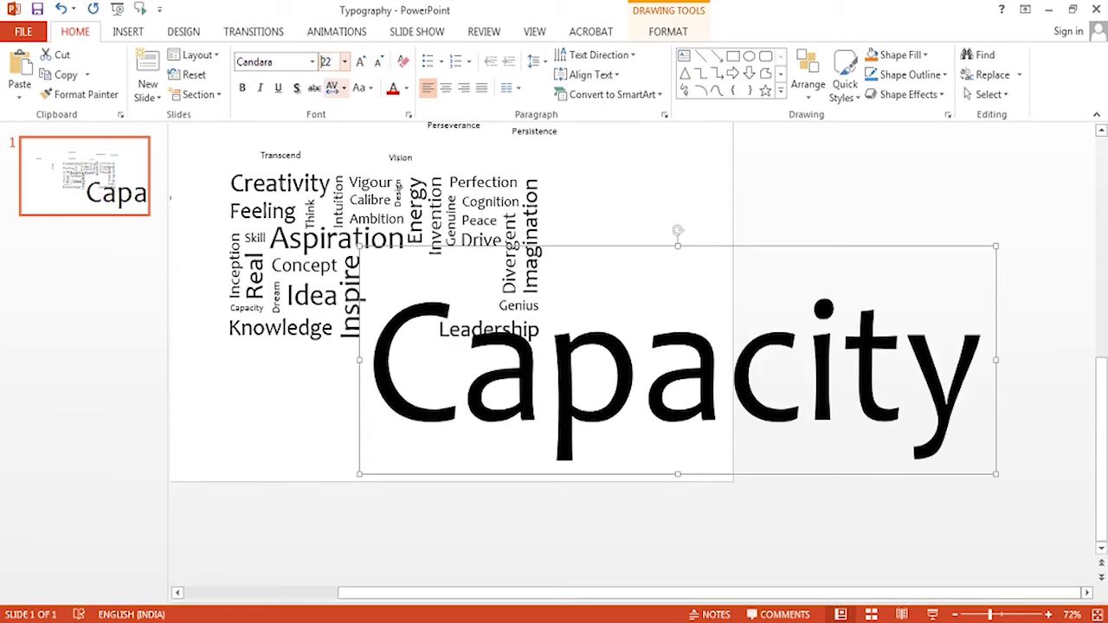
Place Perseverance below Drive next to Divergent and Persistence beside Drive
left_click_drag(720, 218, 758, 370)
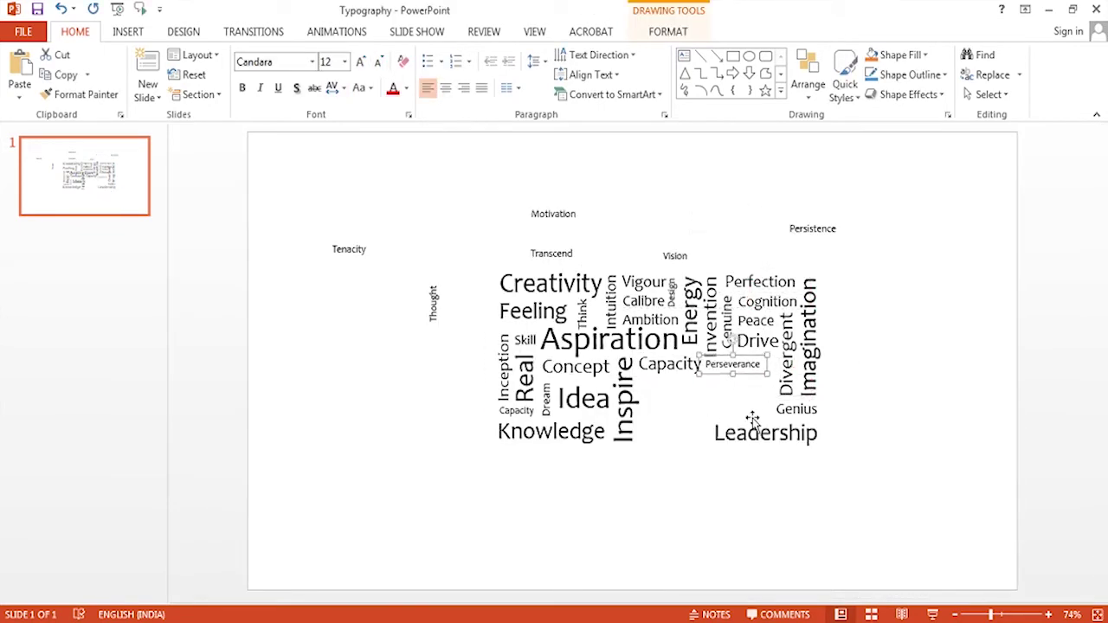
left_click(566, 231)
left_click(741, 367)
left_click_drag(811, 228, 818, 353)
left_click(868, 457)
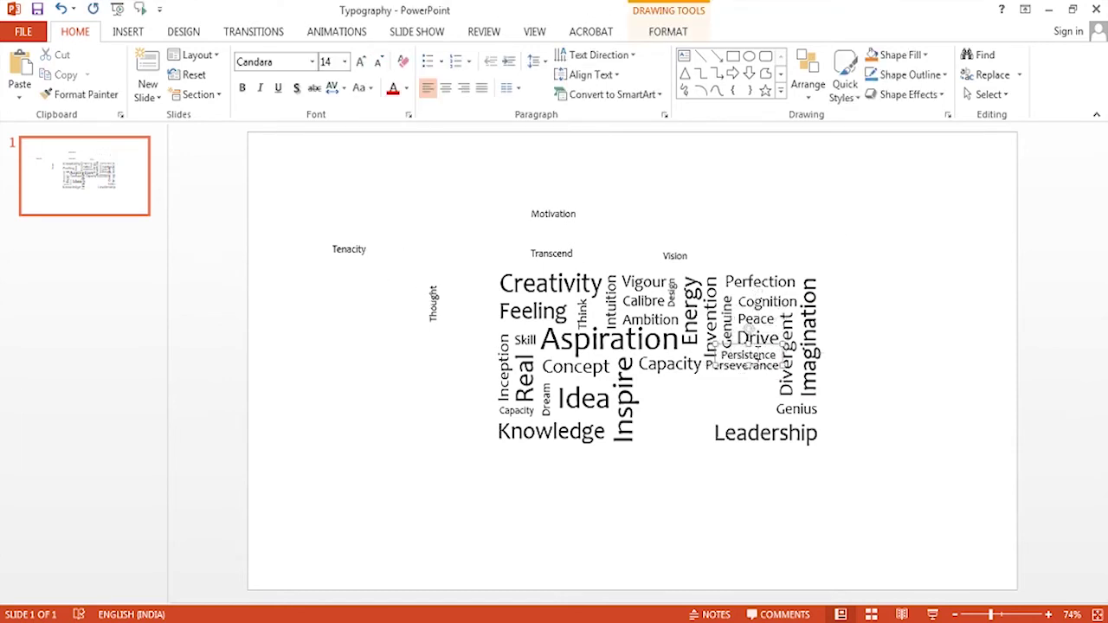
left_click(749, 354)
left_click(760, 282)
left_click(723, 303)
left_click(749, 355)
Add an upward-reading 16 pt Motivation beside Inspire and an enlarged Tenacity beside Leadership
left_click_drag(553, 214, 663, 390)
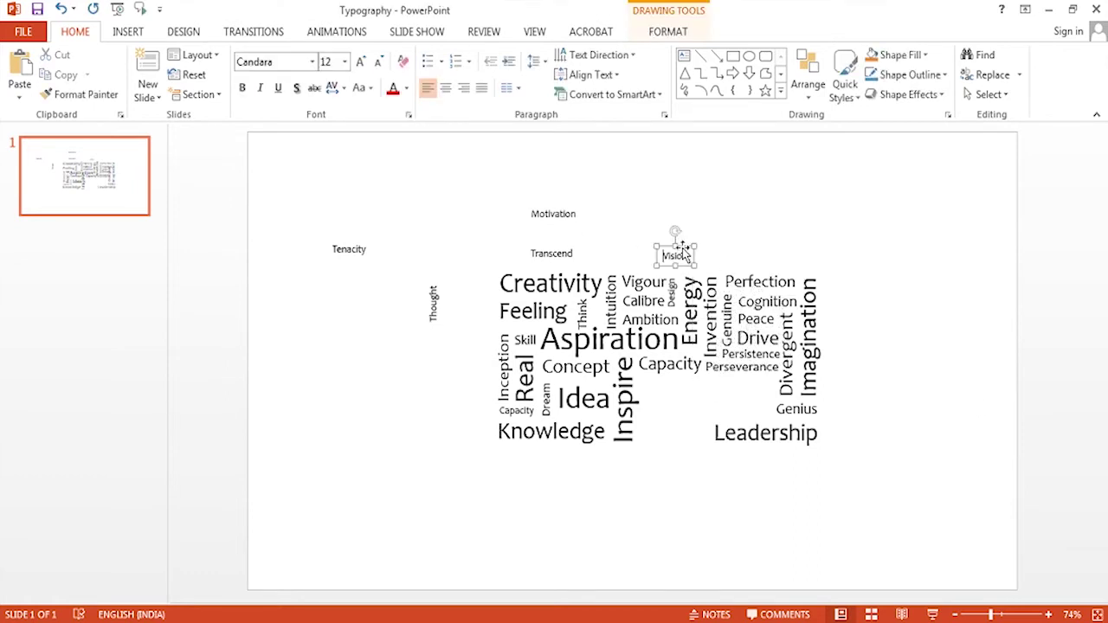
left_click(597, 54)
left_click(636, 193)
left_click(362, 63)
left_click(362, 62)
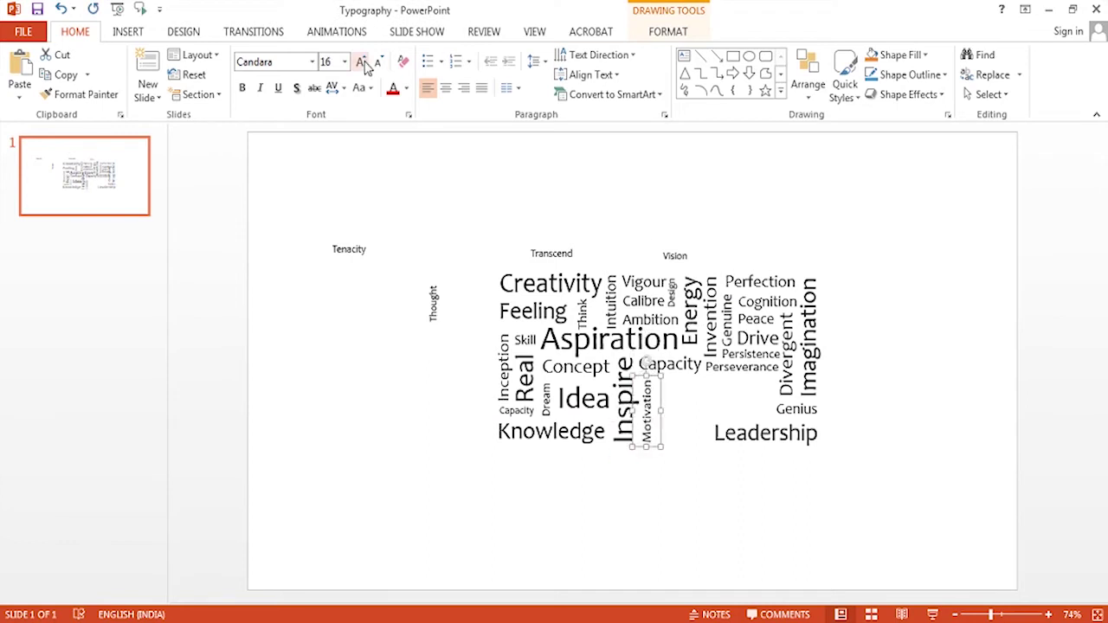
left_click_drag(349, 248, 673, 425)
left_click(360, 63)
left_click(360, 62)
Place an enlarged Transcend below Capacity and a 28 pt Vision below Transcend
left_click_drag(551, 252, 685, 381)
key("ctrl+shift+period")
key("ctrl+shift+period")
key("ctrl+shift+period")
left_click(675, 256)
key("ctrl+shift+period")
key("ctrl+shift+period")
key("ctrl+shift+period")
left_click_drag(695, 267, 736, 407)
left_click(378, 62)
left_click(508, 338)
Return Thought to horizontal at 18 pt above Tenacity and enlarge Transcend to 36 pt
left_click(433, 303)
left_click(597, 55)
left_click_drag(445, 291, 684, 416)
key("ctrl+shift+period")
key("ctrl+shift+period")
key("ctrl+shift+period")
left_click(683, 388)
left_click(361, 62)
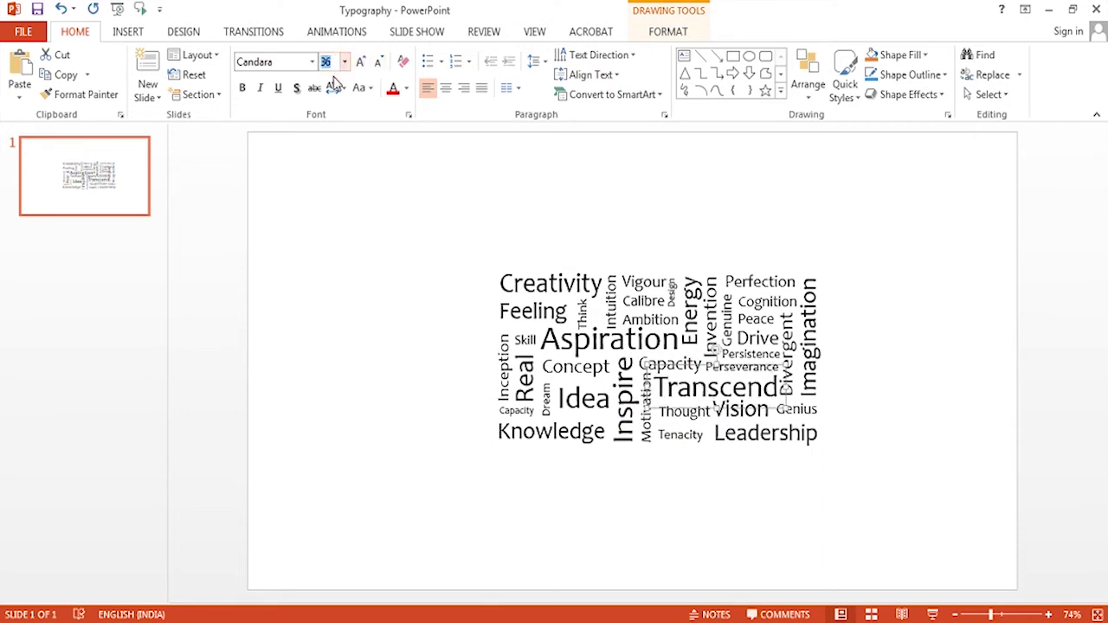
type("34")
left_click(955, 386)
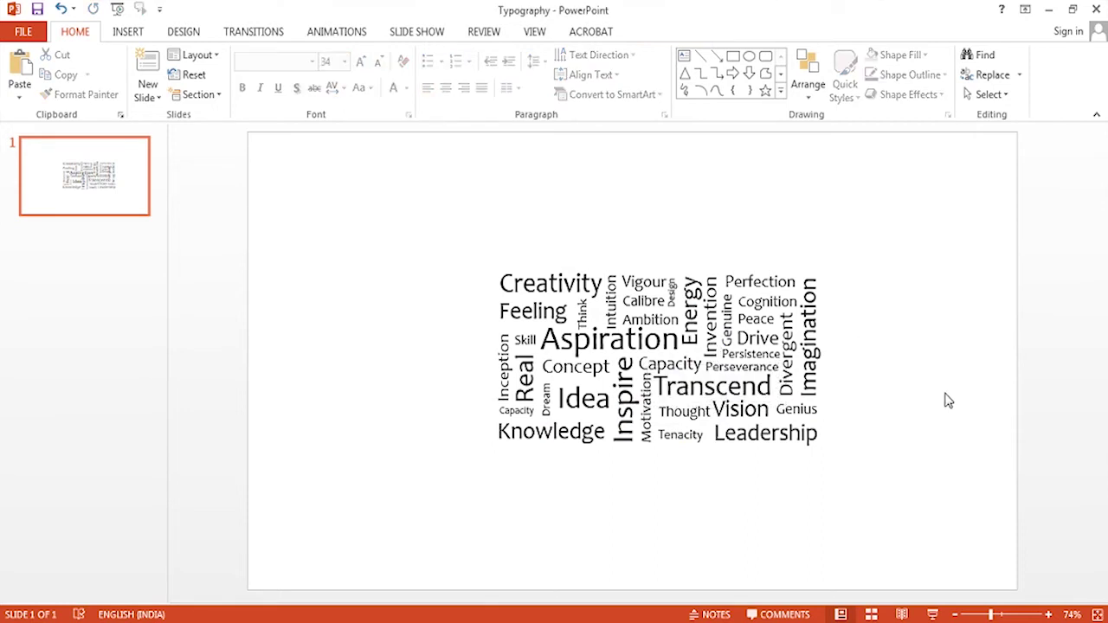
Group all the word text boxes of the cloud into a single object
left_click_drag(441, 248, 915, 490)
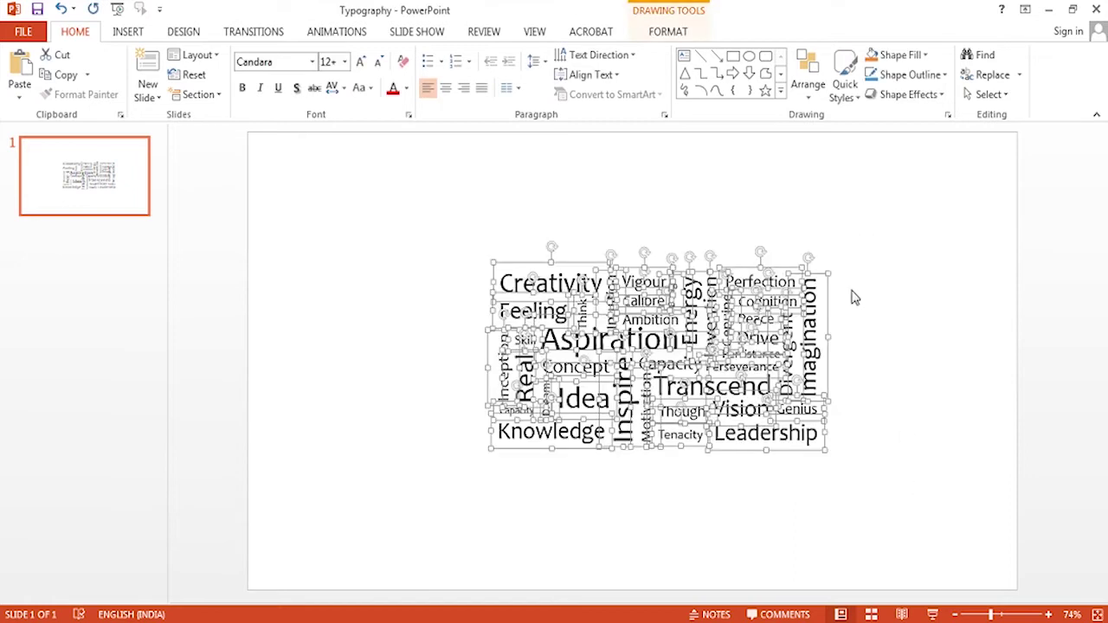
right_click(829, 285)
mouse_move(930, 381)
left_click(984, 381)
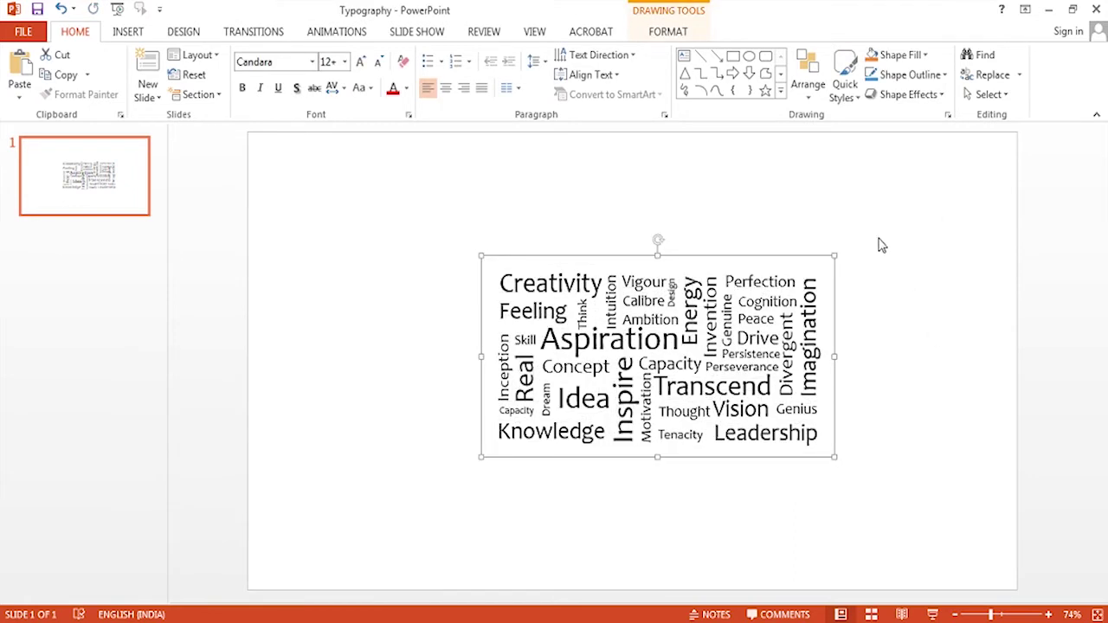
Centre the grouped word cloud horizontally and vertically on the slide
left_click(716, 252)
left_click(710, 275)
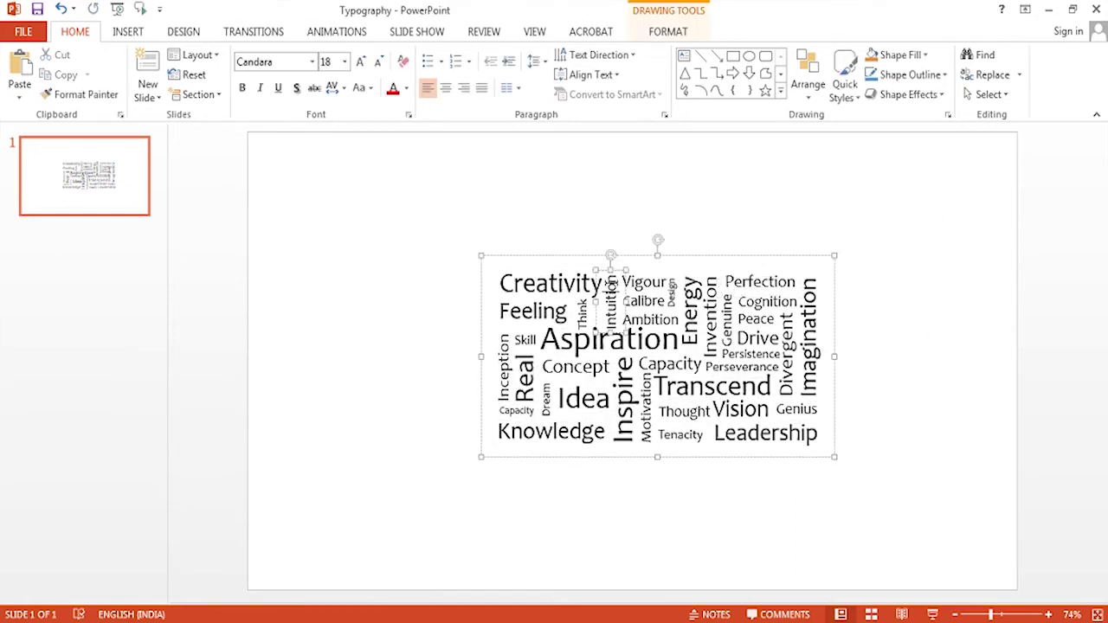
left_click(658, 32)
left_click(833, 55)
left_click(857, 95)
left_click(833, 54)
left_click(868, 162)
left_click(701, 235)
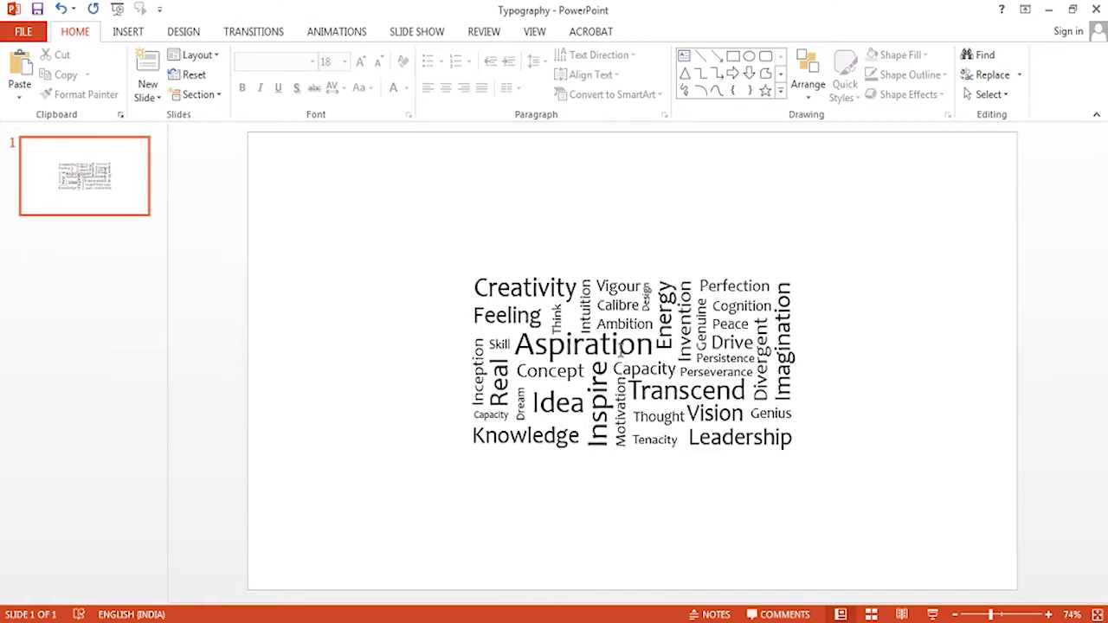
Bold the first letters of Creativity, Real, Perfection, Calibre and Tenacity
left_click(636, 389)
left_click(519, 287)
left_click_drag(474, 287, 489, 288)
left_click_drag(498, 408, 498, 390)
left_click(606, 285)
left_click_drag(699, 286, 709, 286)
key("ctrl+b")
left_click(723, 340)
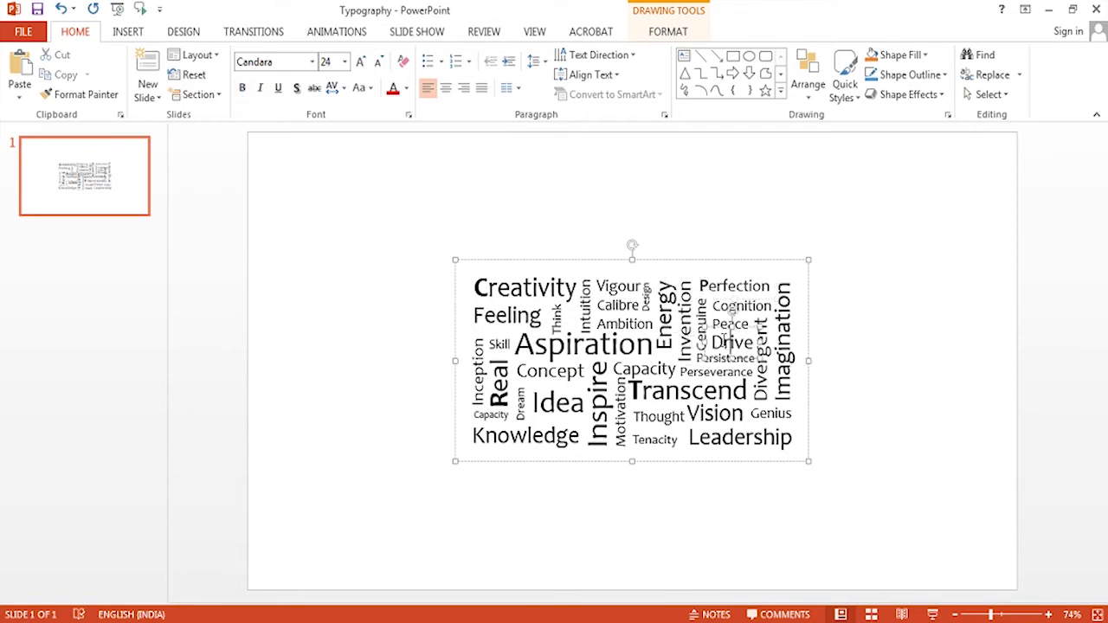
left_click_drag(610, 304, 599, 304)
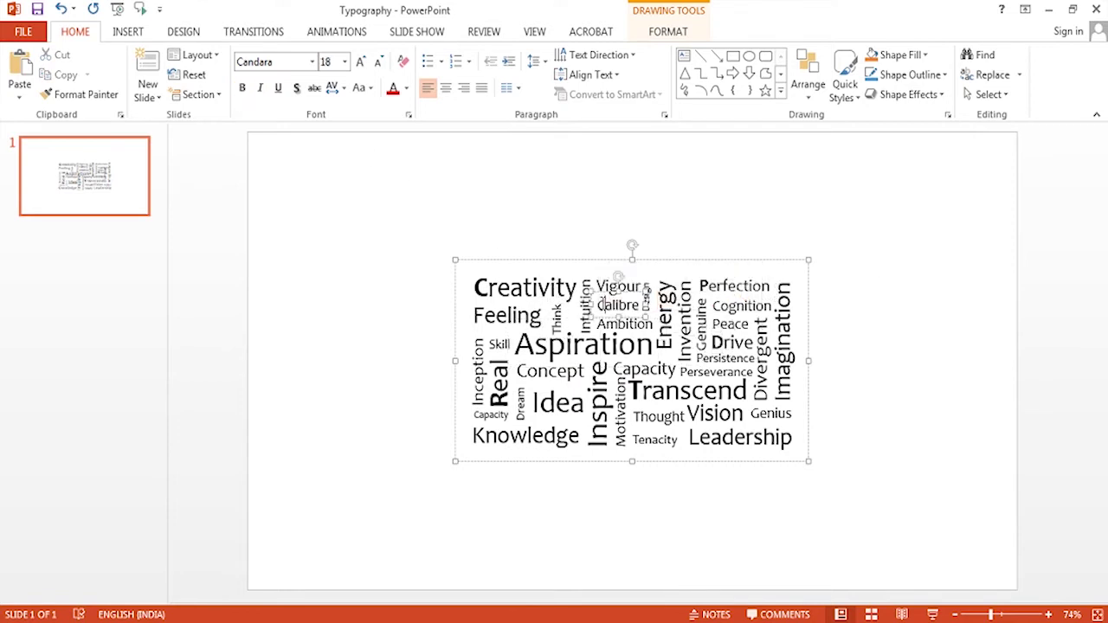
left_click(636, 439)
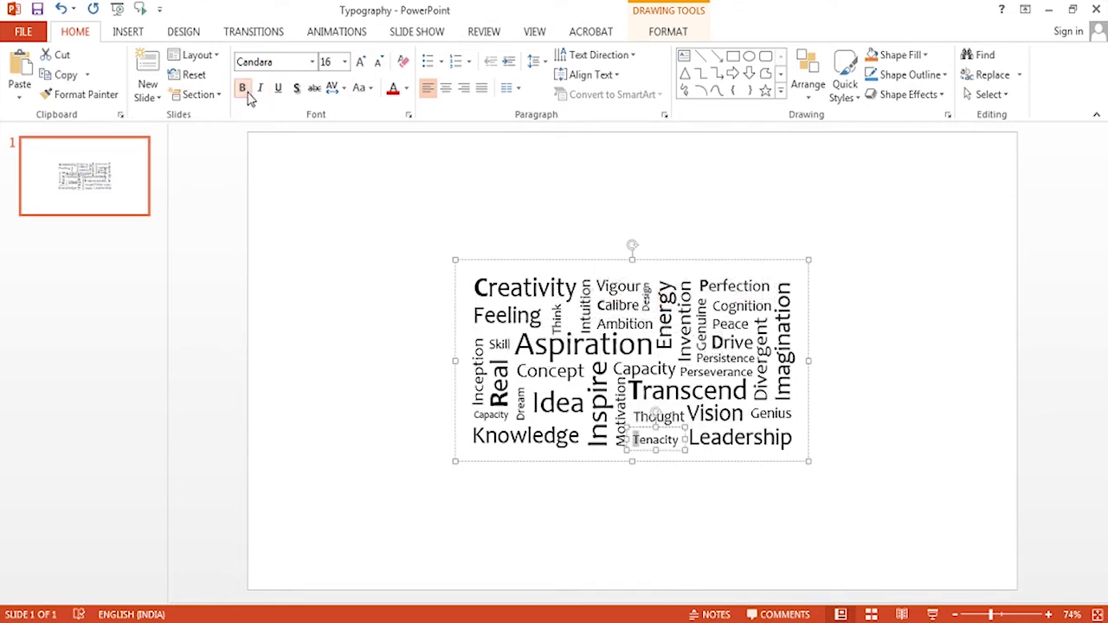
left_click(478, 414)
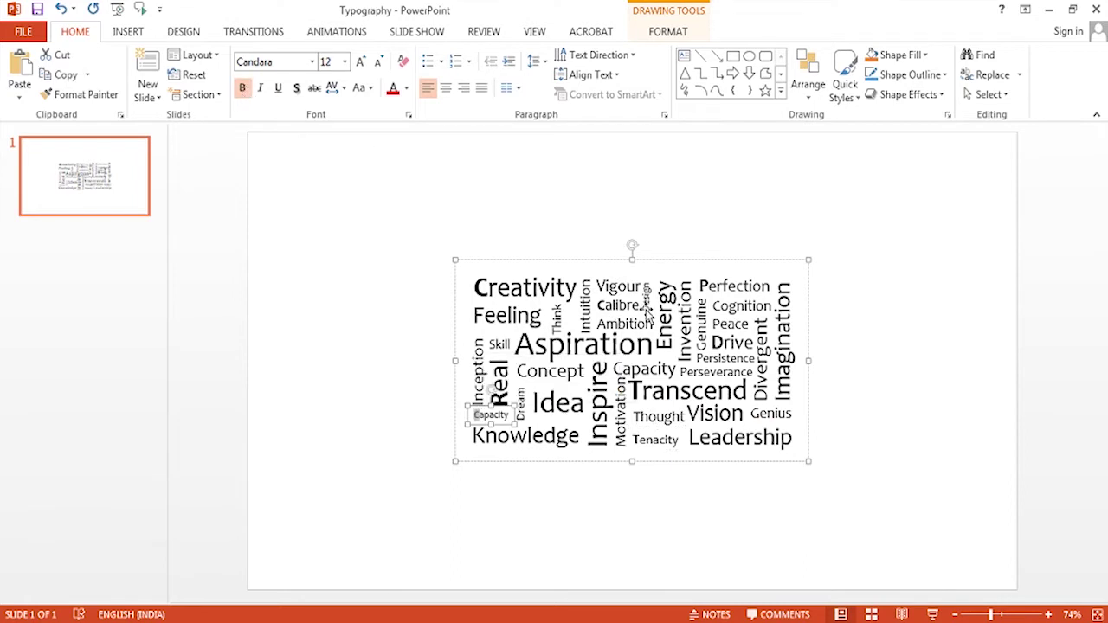
Check the vertical words Think, Motivation and Imagination, then revisit the group's alignment options
left_click(554, 326)
left_click(619, 432)
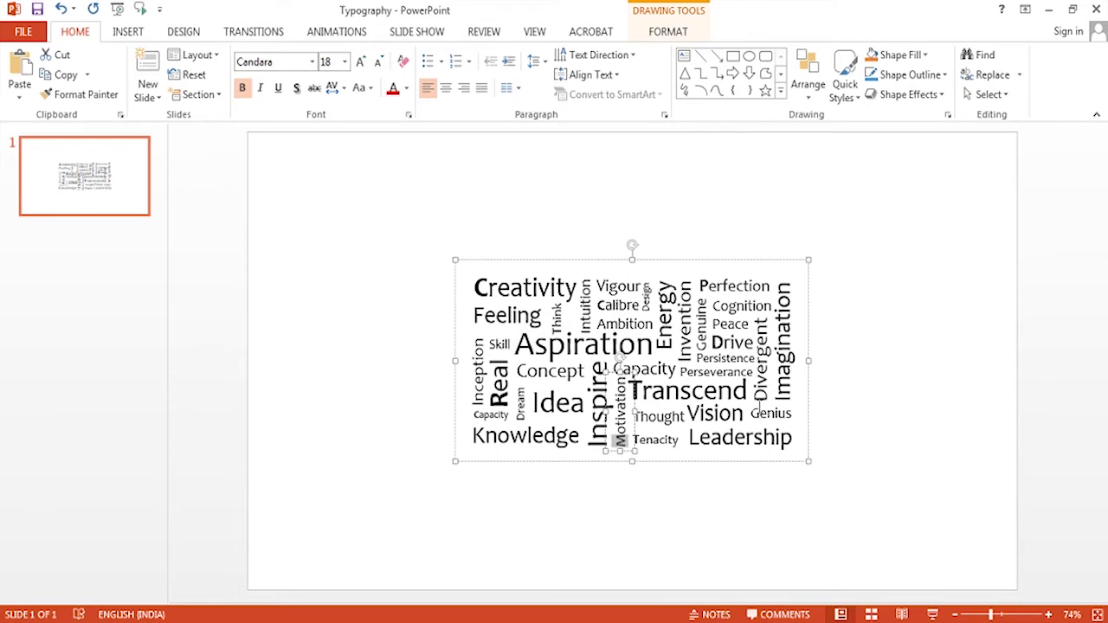
left_click(783, 396)
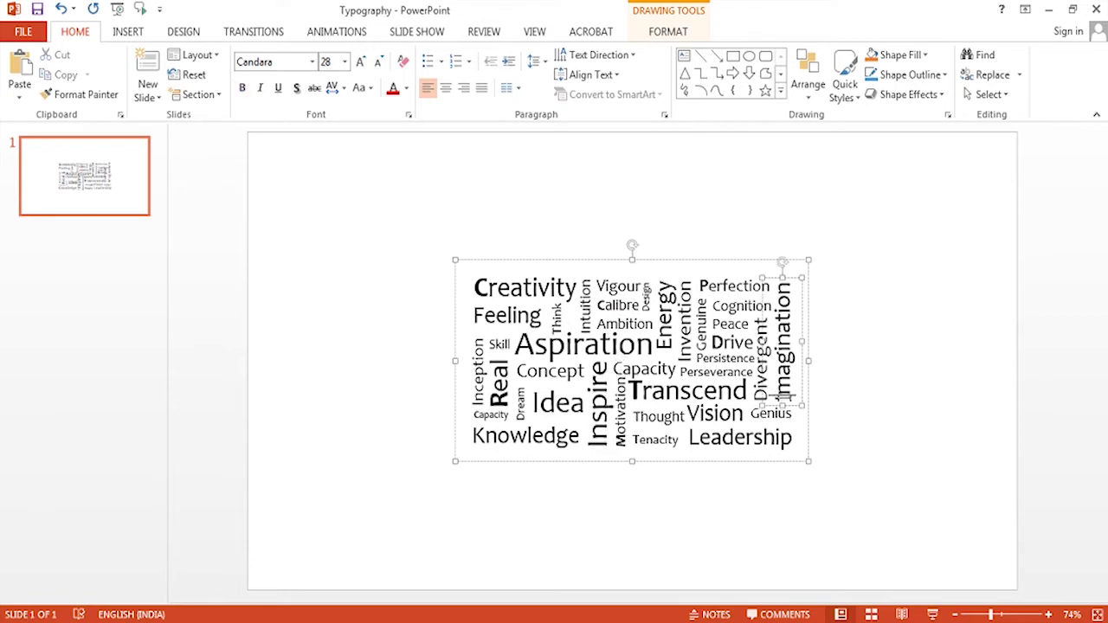
left_click(674, 260)
left_click(663, 32)
left_click(834, 55)
left_click(833, 55)
left_click(834, 55)
key("Escape")
left_click(879, 235)
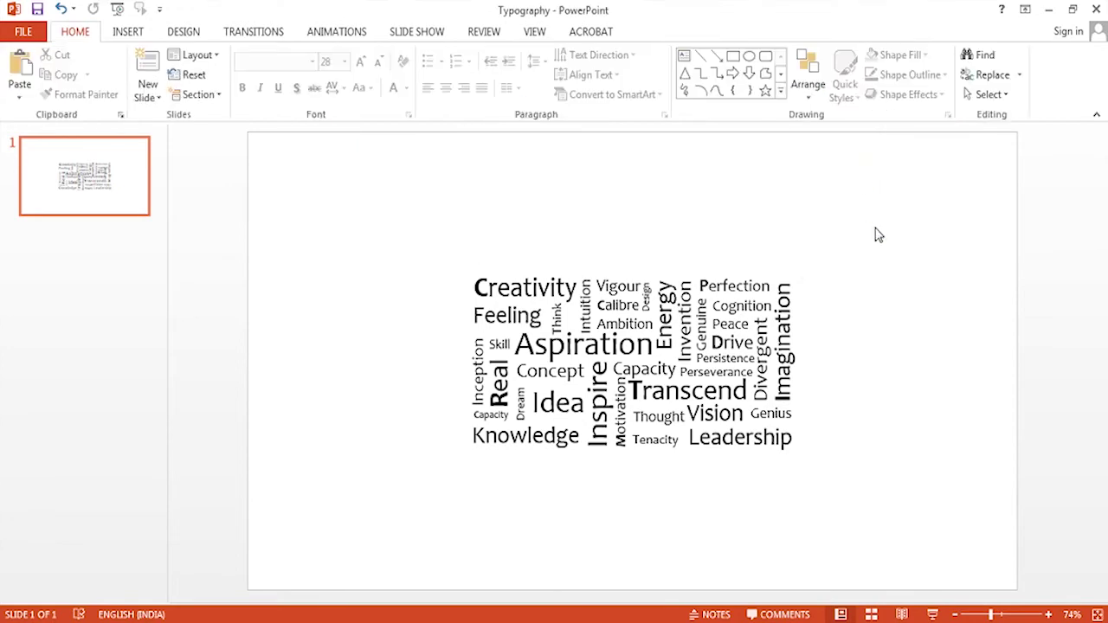
Ungroup the cloud back into separate word text boxes
left_click_drag(427, 245, 896, 521)
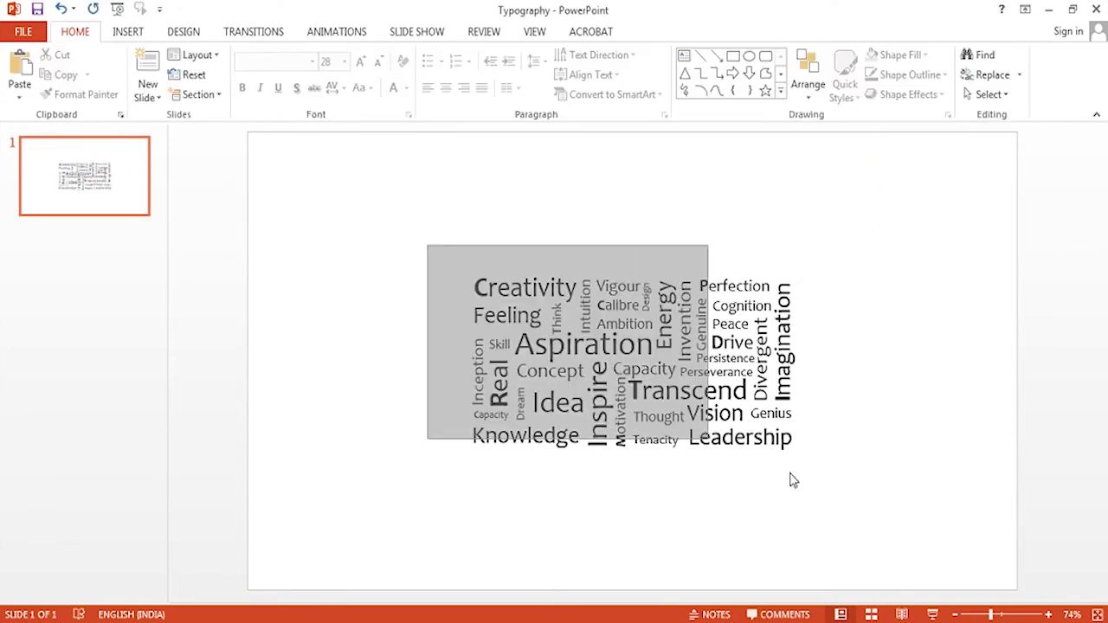
right_click(766, 265)
mouse_move(866, 361)
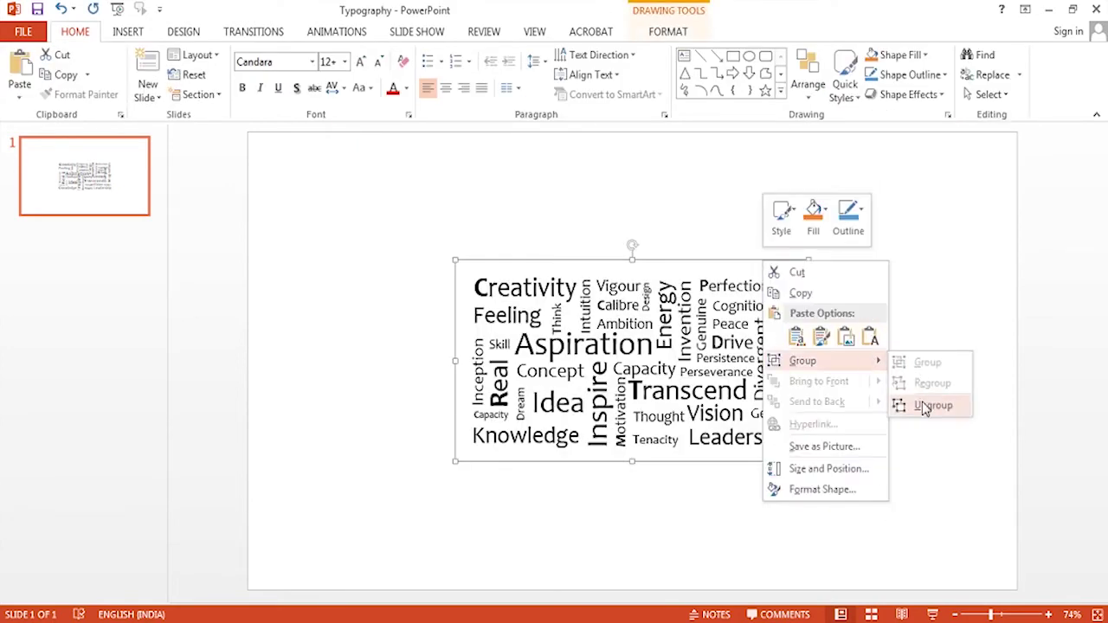
left_click(917, 404)
left_click(814, 226)
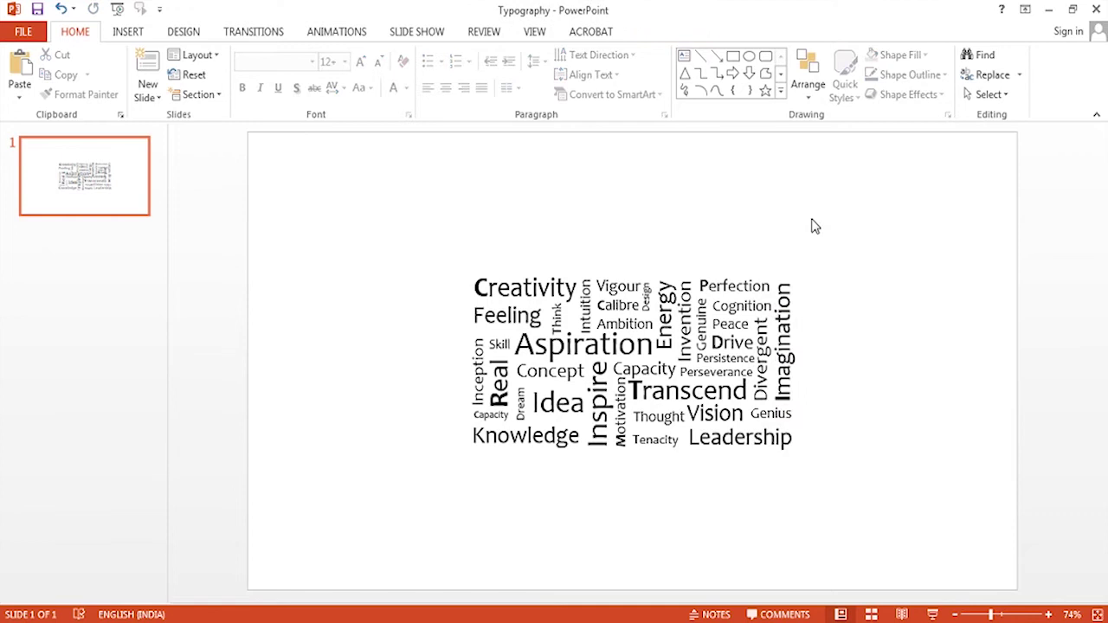
Switch the slide background to a radial gradient fill radiating from the centre
right_click(415, 190)
left_click(468, 330)
left_click(913, 257)
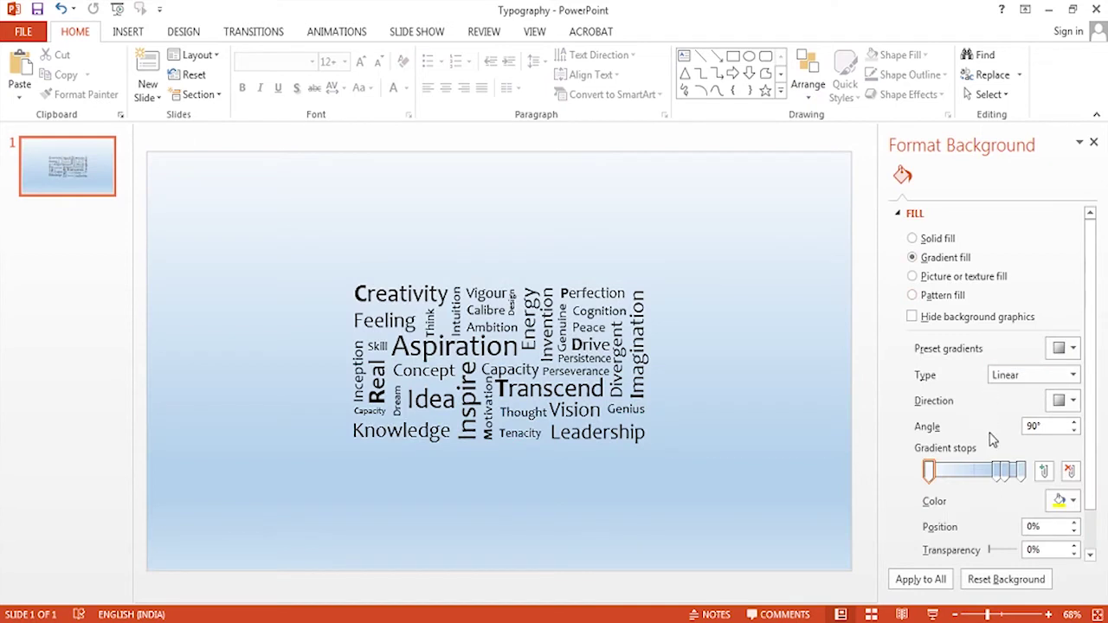
left_click(1071, 472)
left_click(1072, 374)
left_click(1043, 403)
left_click(1072, 375)
left_click(1038, 407)
left_click(1072, 401)
left_click(1034, 440)
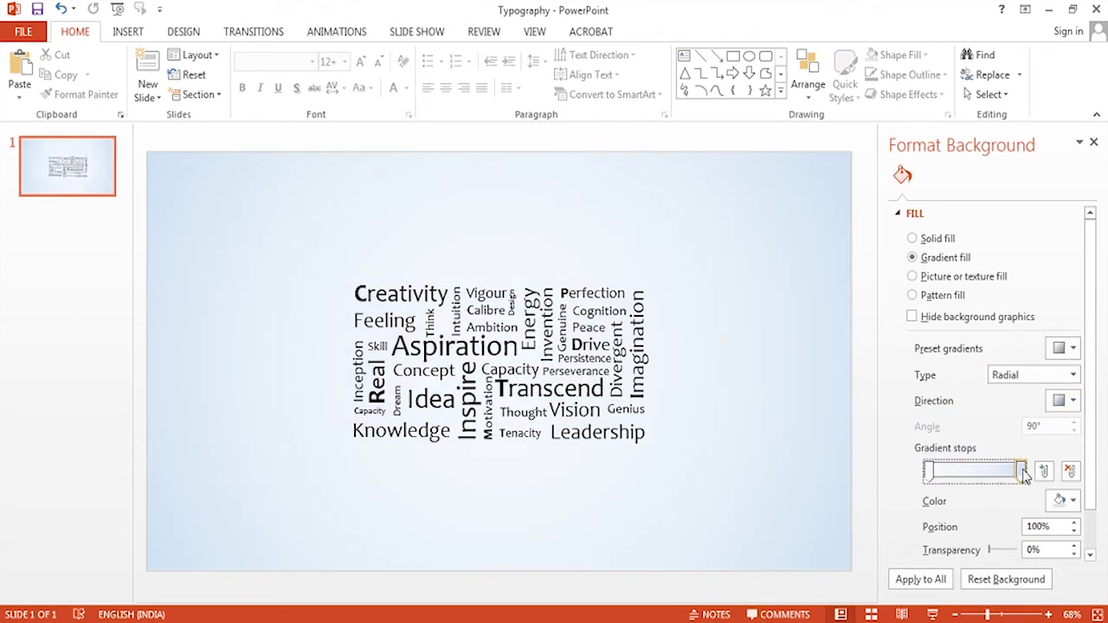
Make the outer gradient stop grey and fine-tune the stop positions
left_click(1063, 499)
left_click(975, 357)
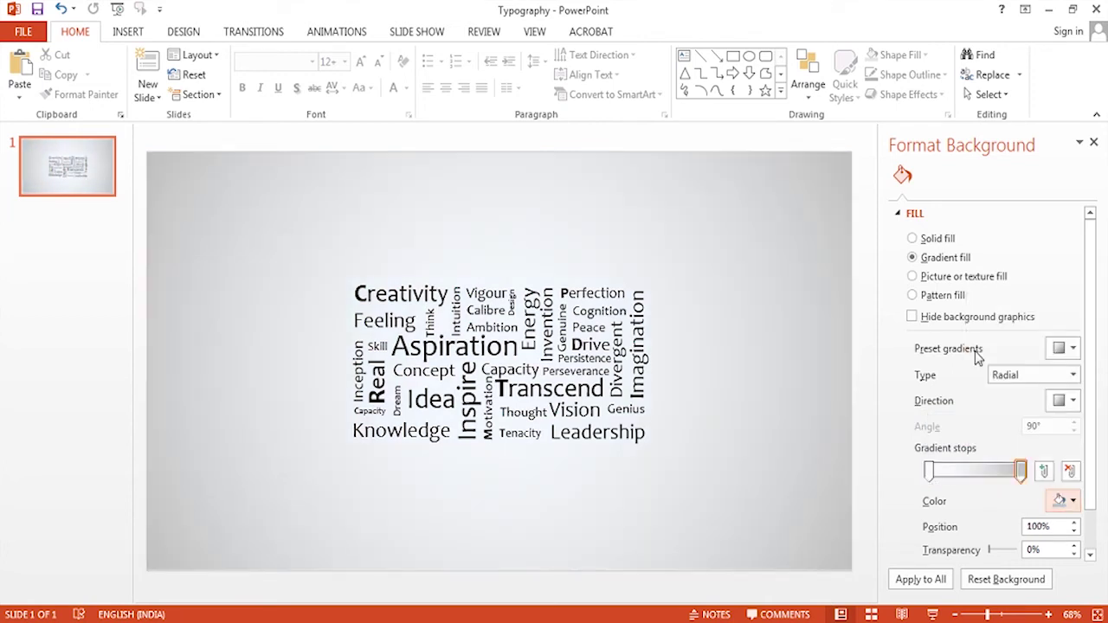
left_click_drag(1020, 470, 1022, 473)
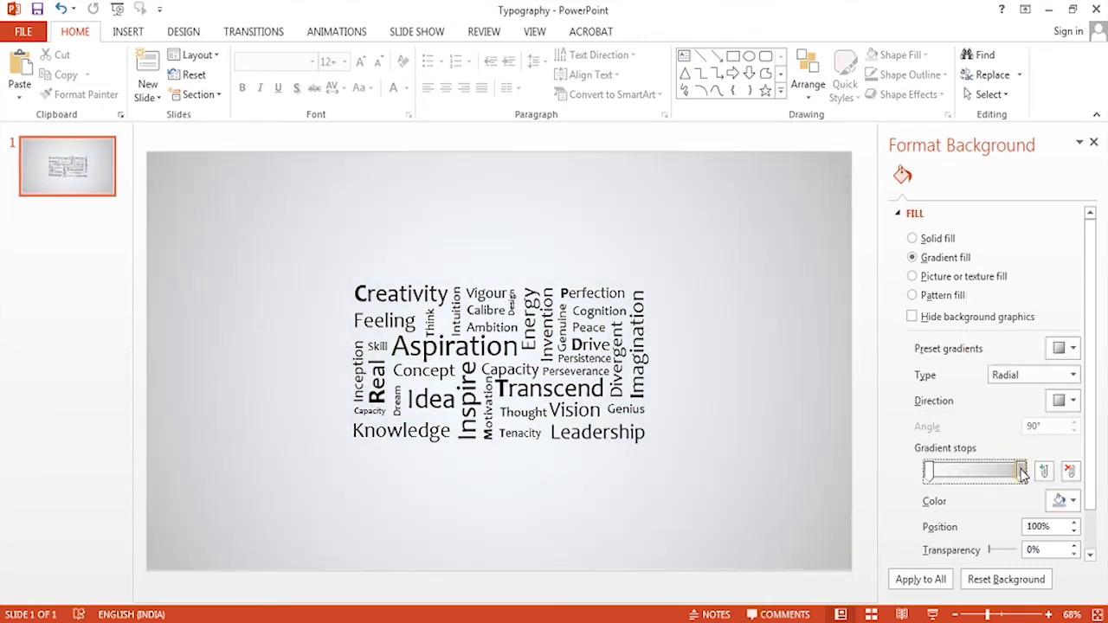
left_click_drag(933, 477, 939, 469)
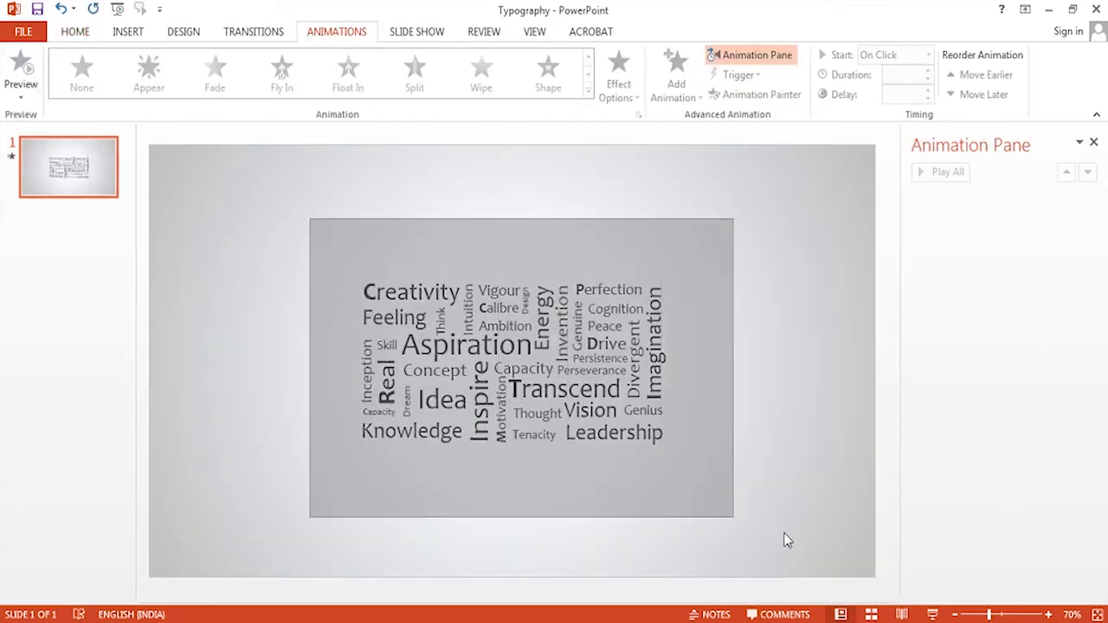
left_click_drag(309, 218, 797, 544)
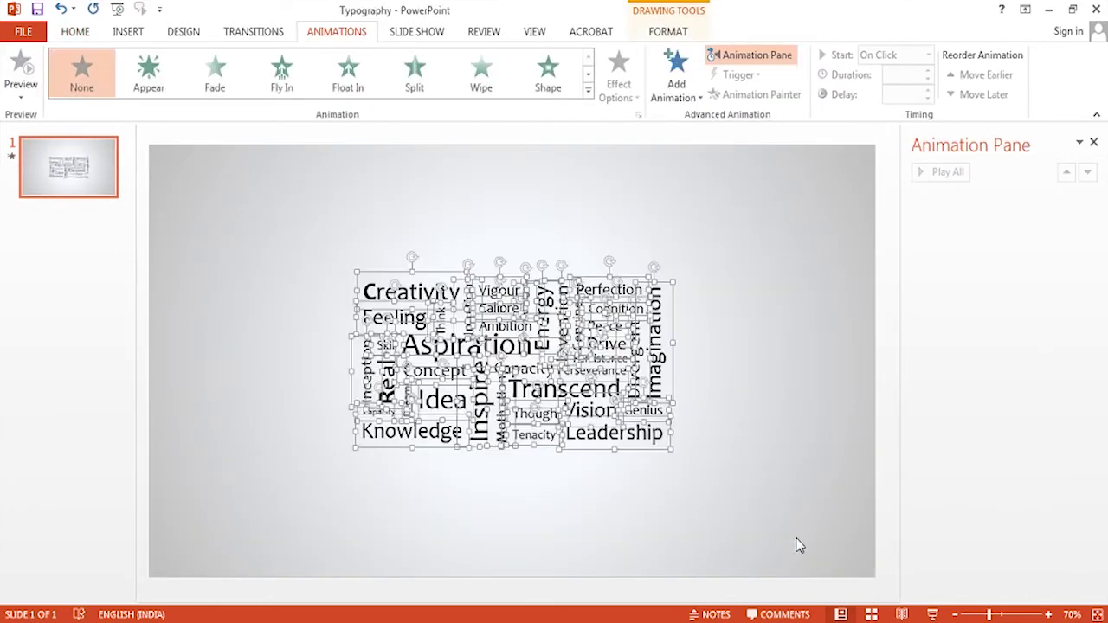
Apply a Fly In entrance animation to all the selected words
left_click(667, 101)
left_click(809, 152)
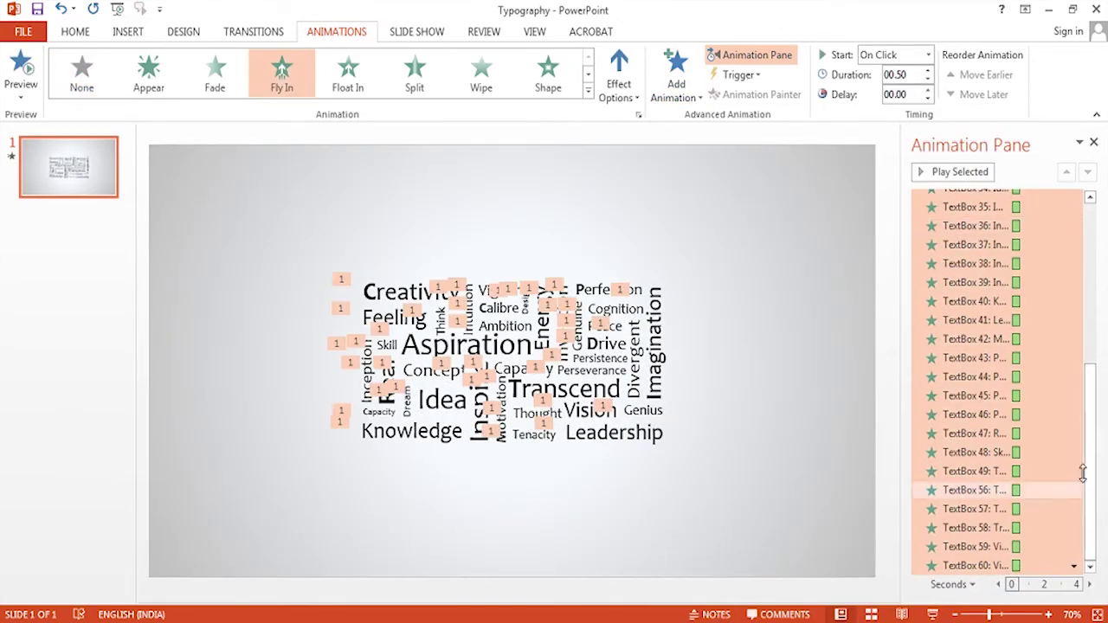
left_click(1073, 565)
left_click(990, 487)
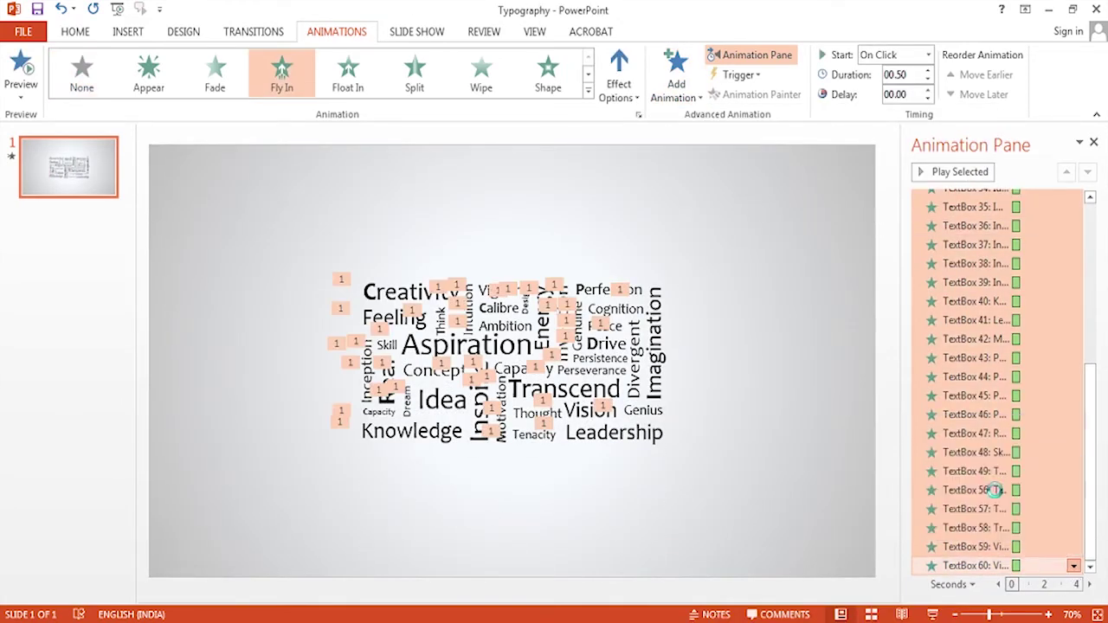
left_click_drag(399, 286, 426, 216)
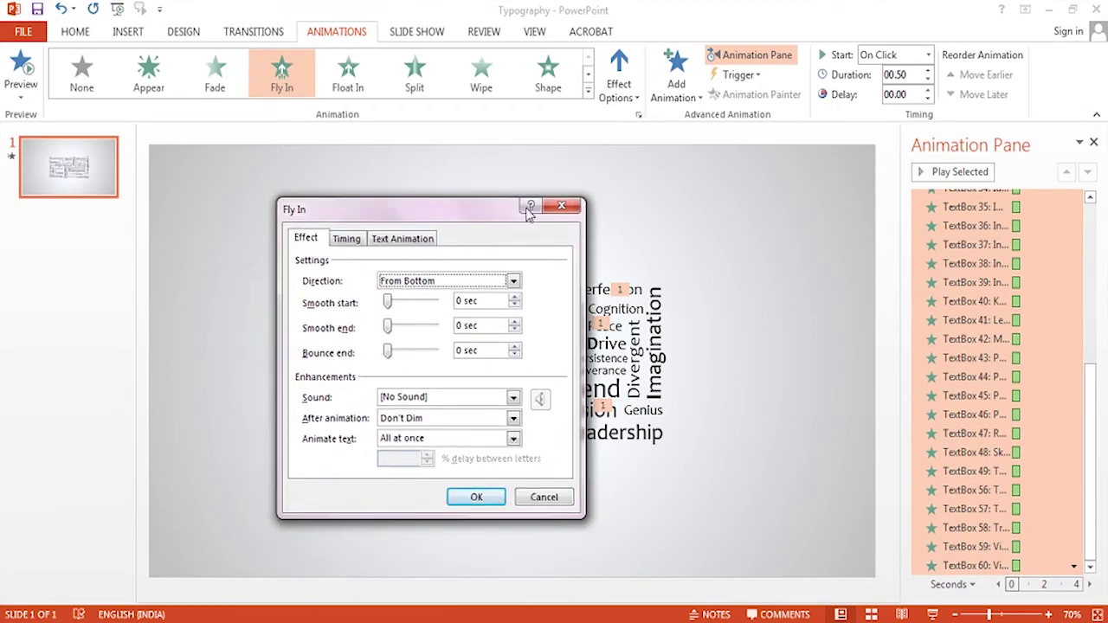
left_click(560, 207)
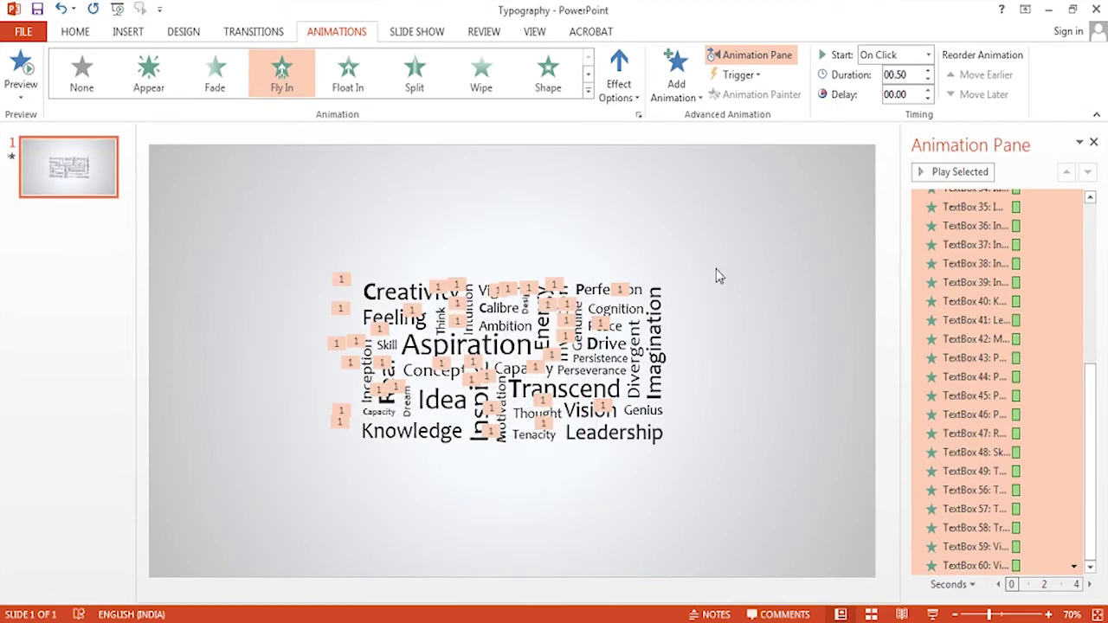
Select every word animation in the Animation Pane and open their Fly In effect settings
left_click(669, 308)
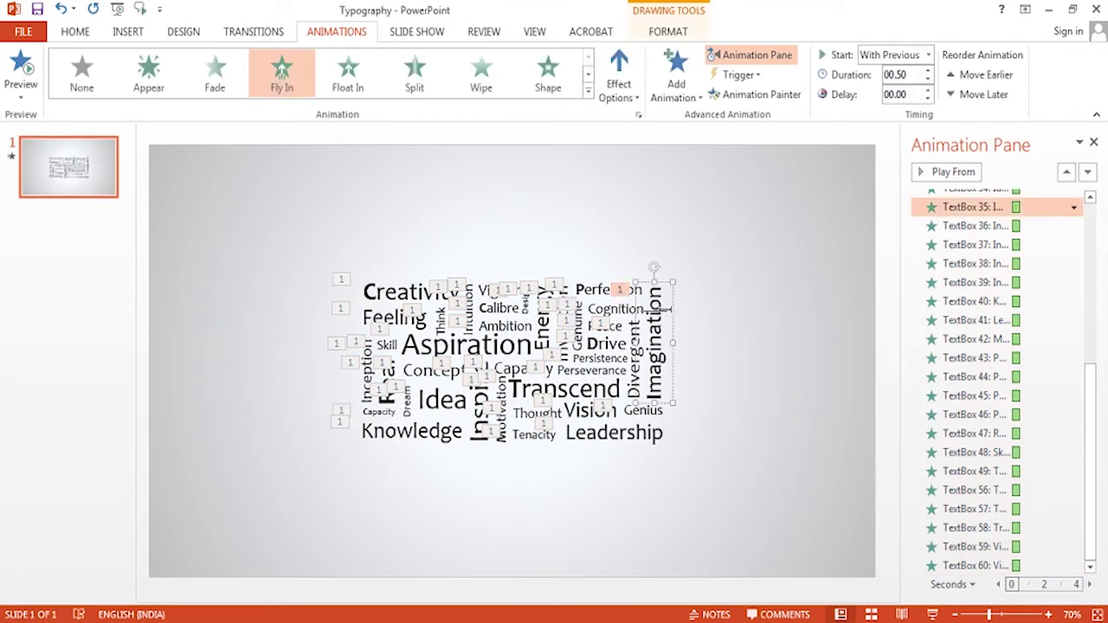
left_click(285, 245)
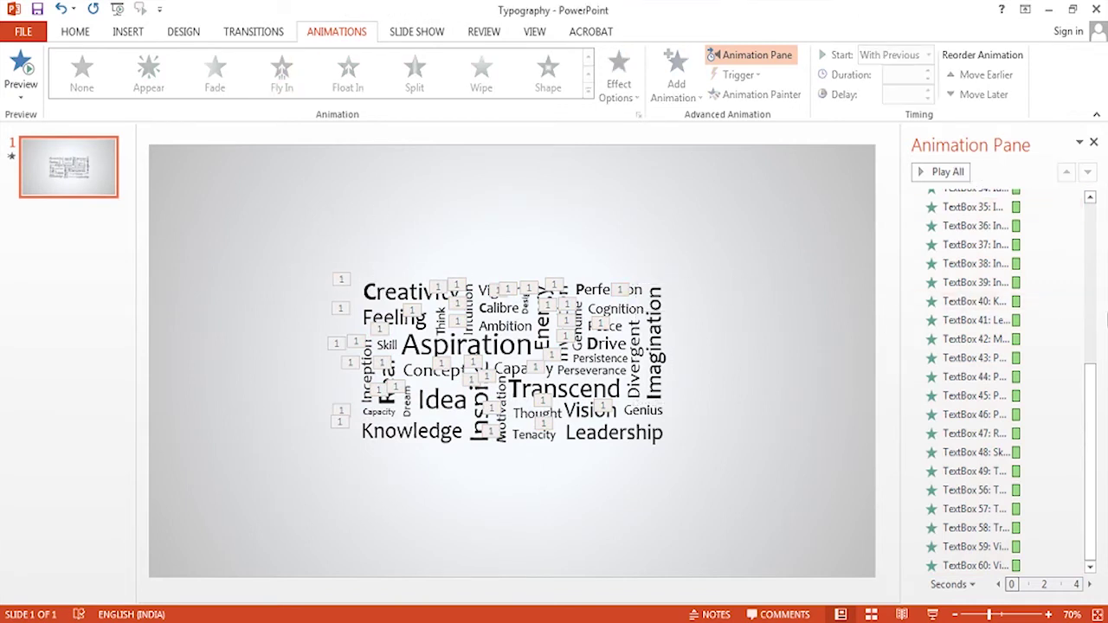
left_click_drag(1090, 370, 1104, 212)
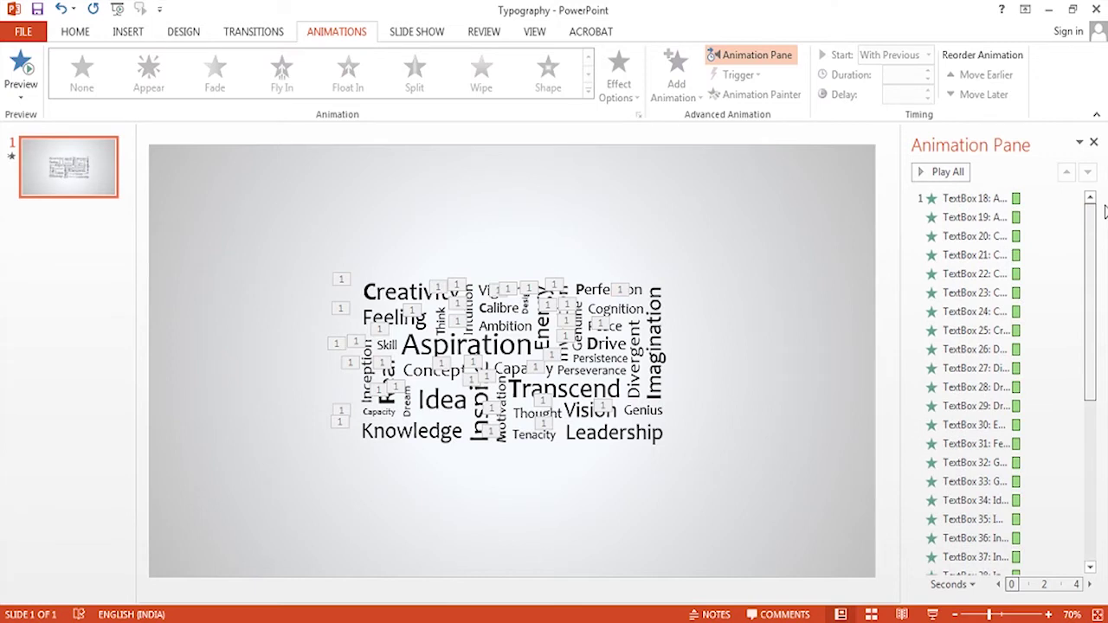
left_click(1070, 201)
scroll(1039, 433, "down", 5)
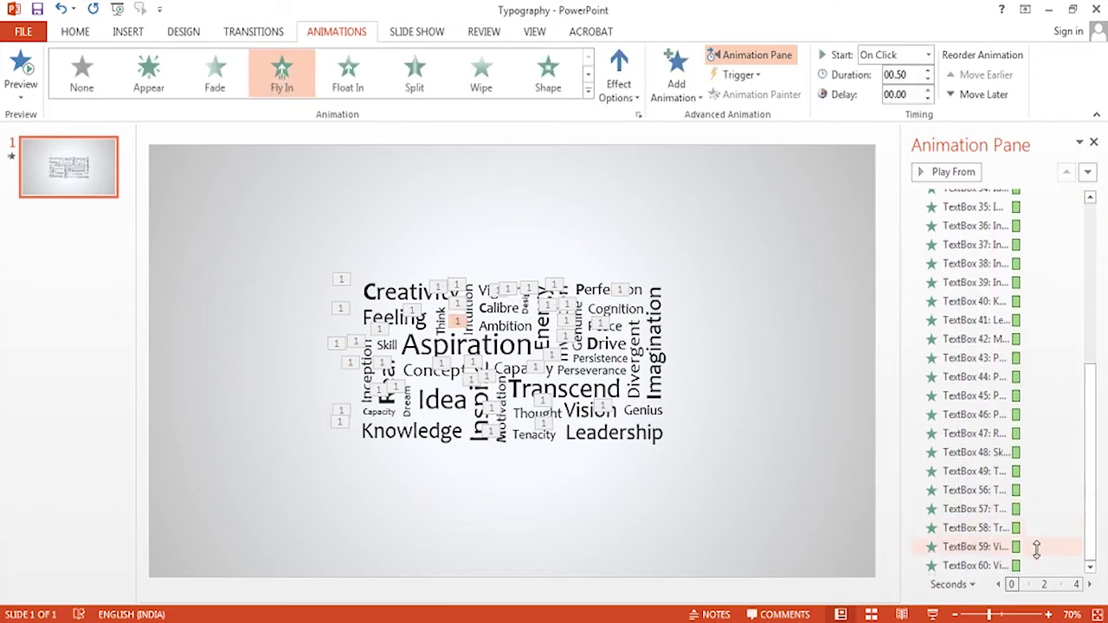
left_click(1039, 564, "shift")
left_click(1073, 566)
left_click(1026, 487)
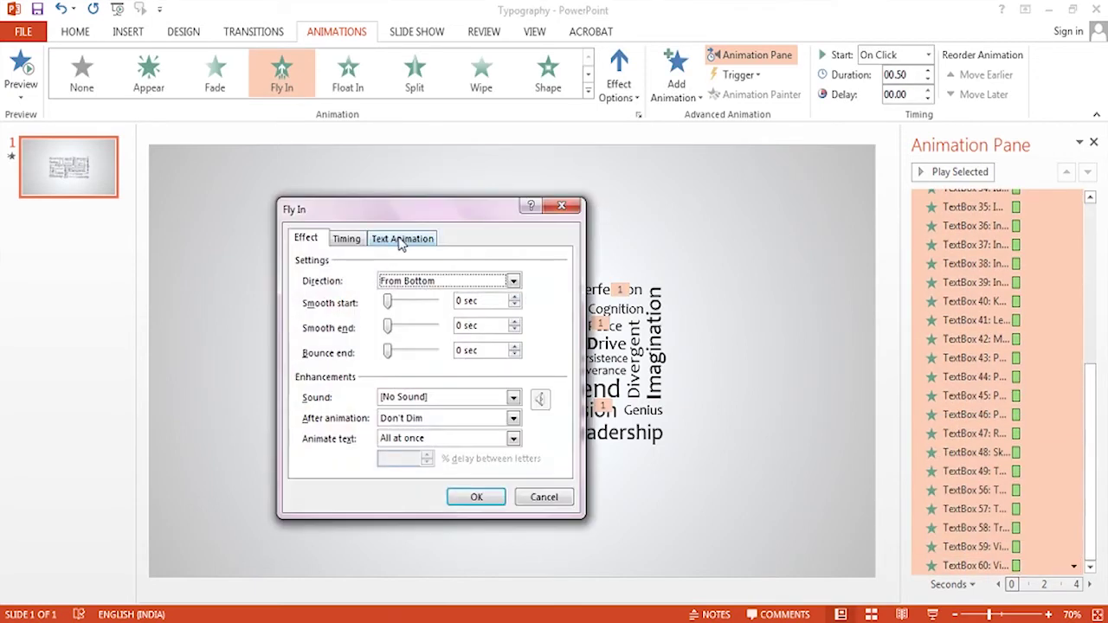
Animate every word by letter with 5% delay, each starting After Previous
left_click(421, 437)
left_click(421, 480)
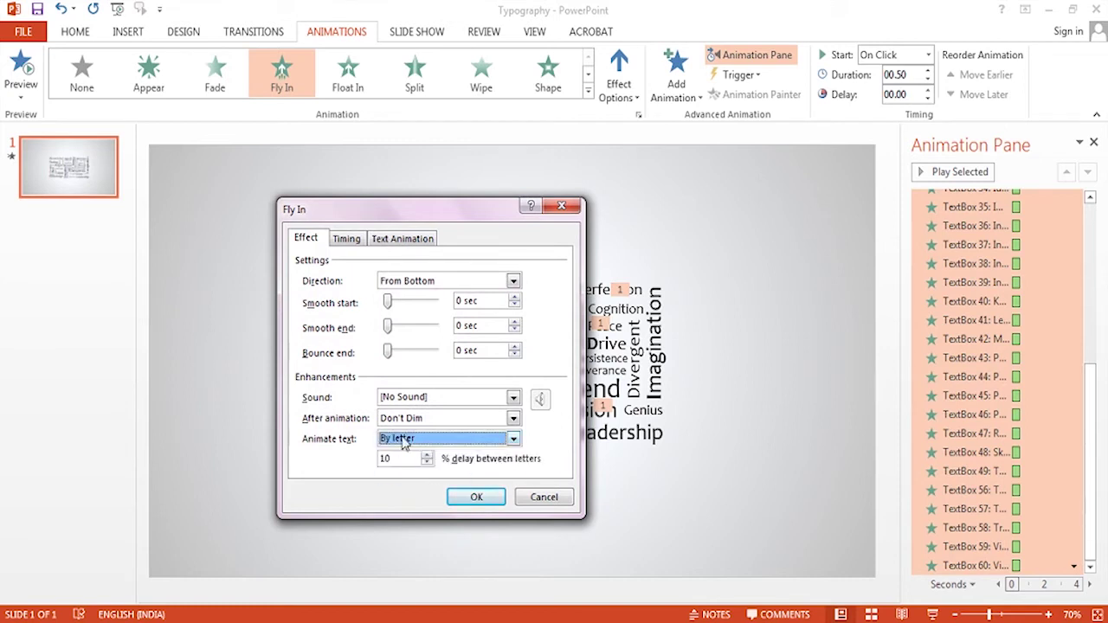
left_click(346, 238)
left_click(386, 264)
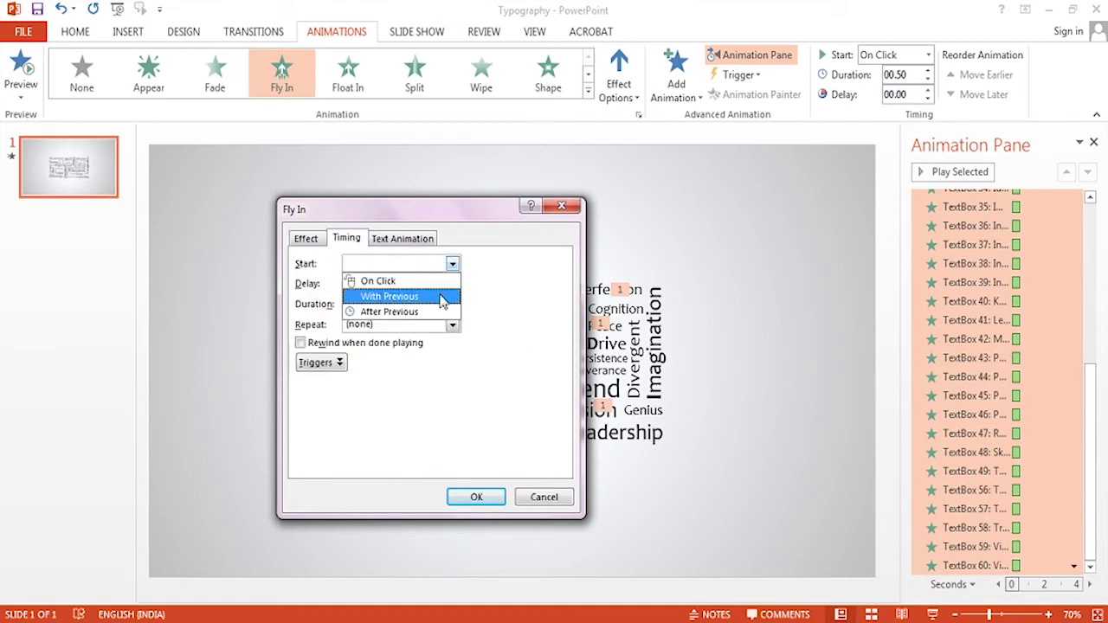
left_click(394, 313)
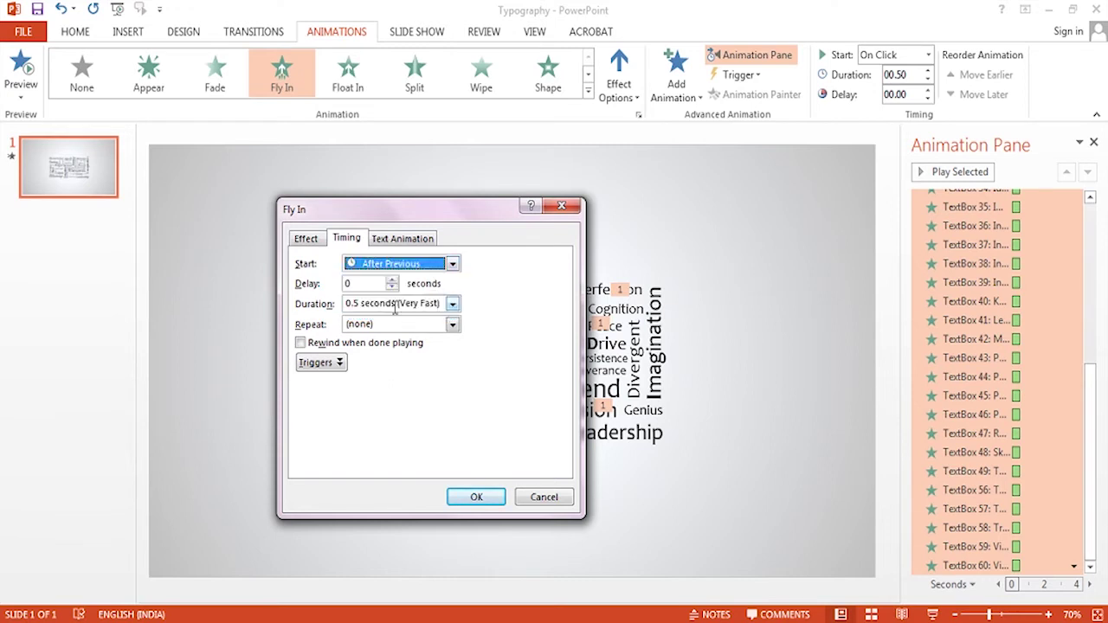
left_click(453, 310)
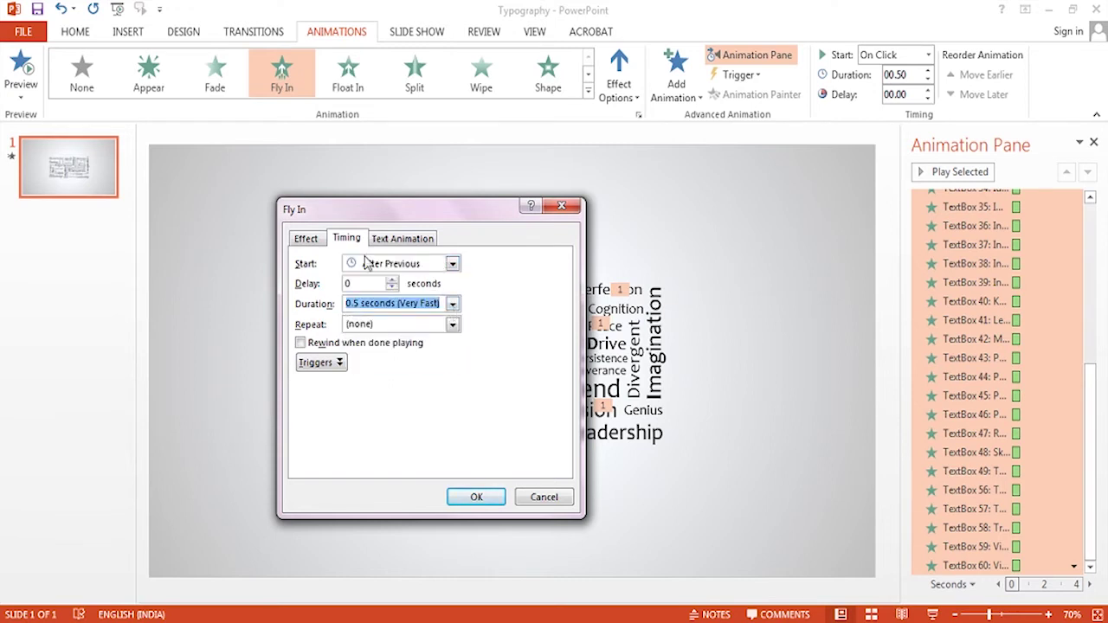
left_click(313, 239)
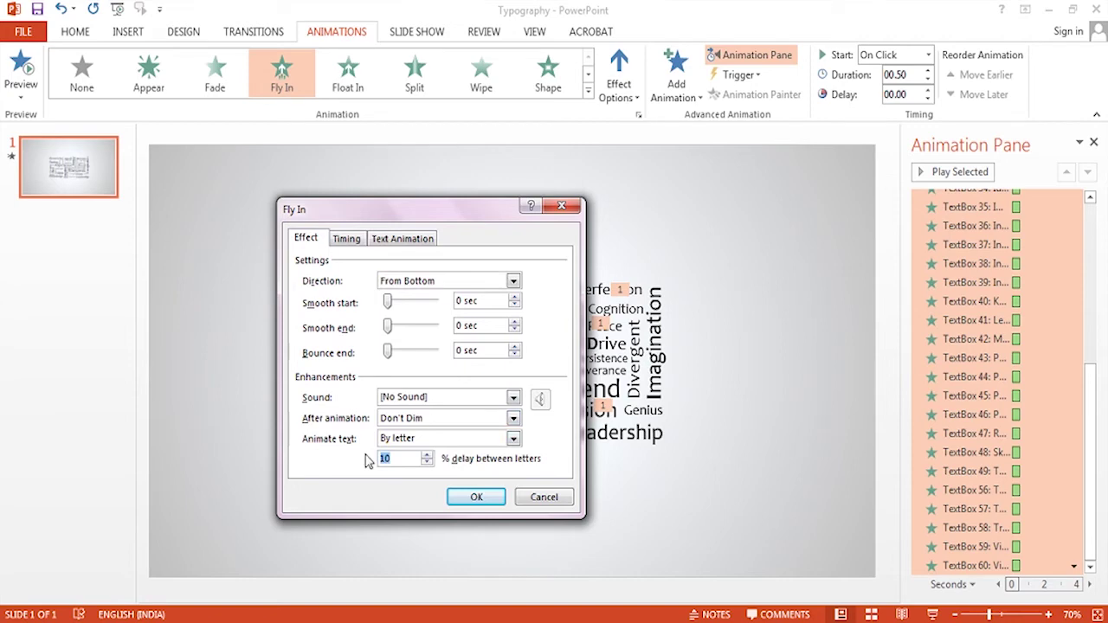
left_click(403, 240)
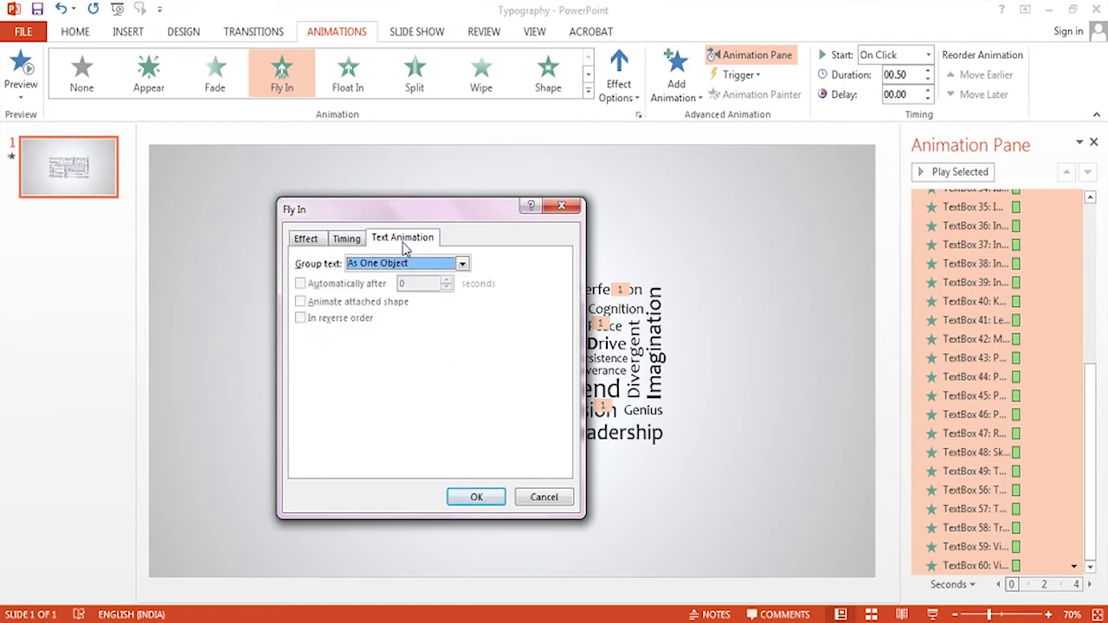
left_click(347, 240)
left_click(306, 239)
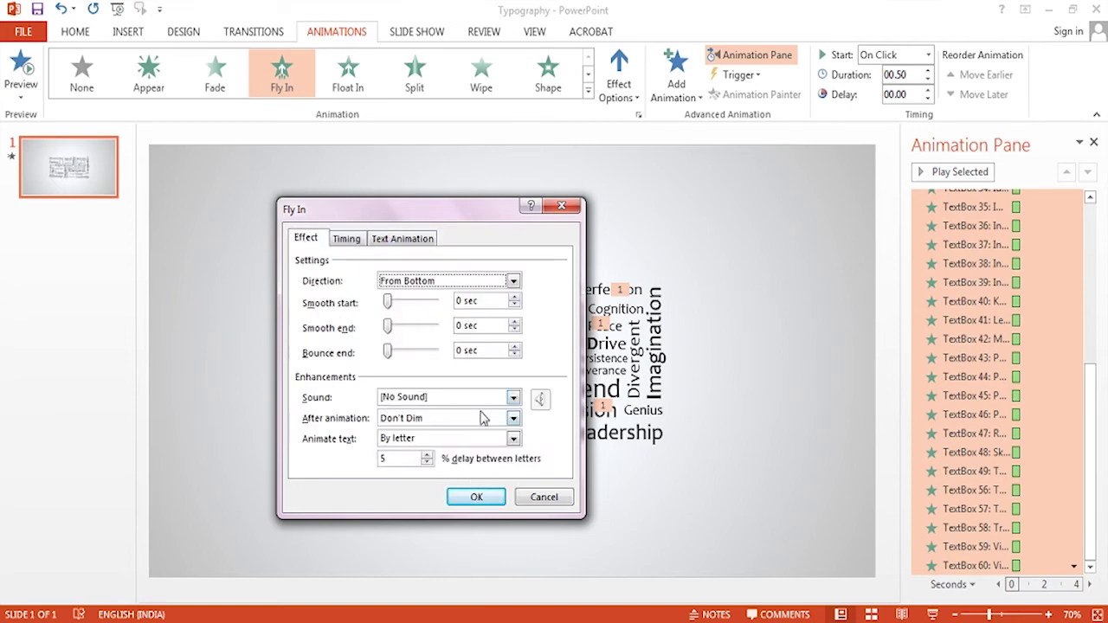
left_click(476, 497)
Select the TextBox 18 through 23 animations in the Animation Pane
left_click(725, 444)
left_click_drag(1091, 459, 1091, 299)
left_click_drag(977, 198, 985, 292)
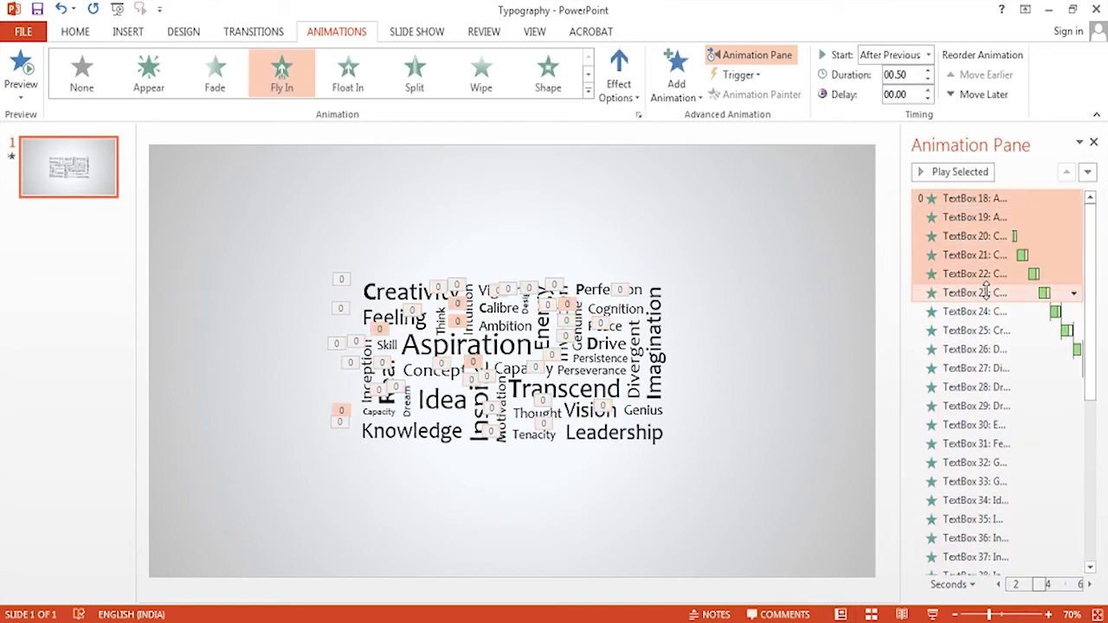
Select the TextBox 18, 23, 28, 33, 38, 43, 48 and 59 animations
left_click(975, 198)
left_click(983, 292, "ctrl")
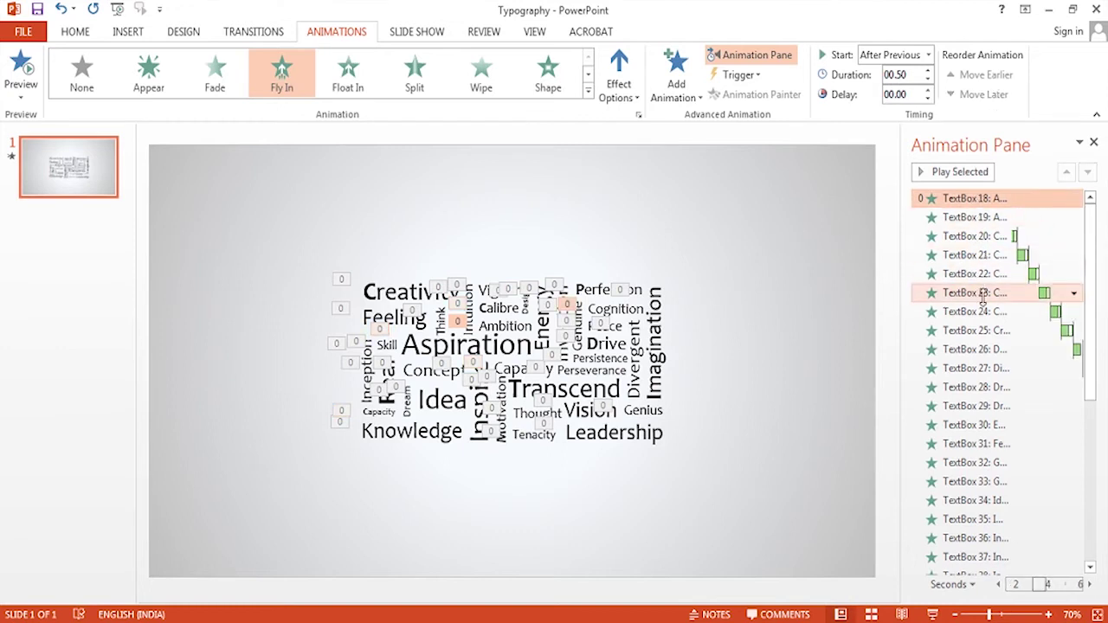
left_click(983, 389, "ctrl")
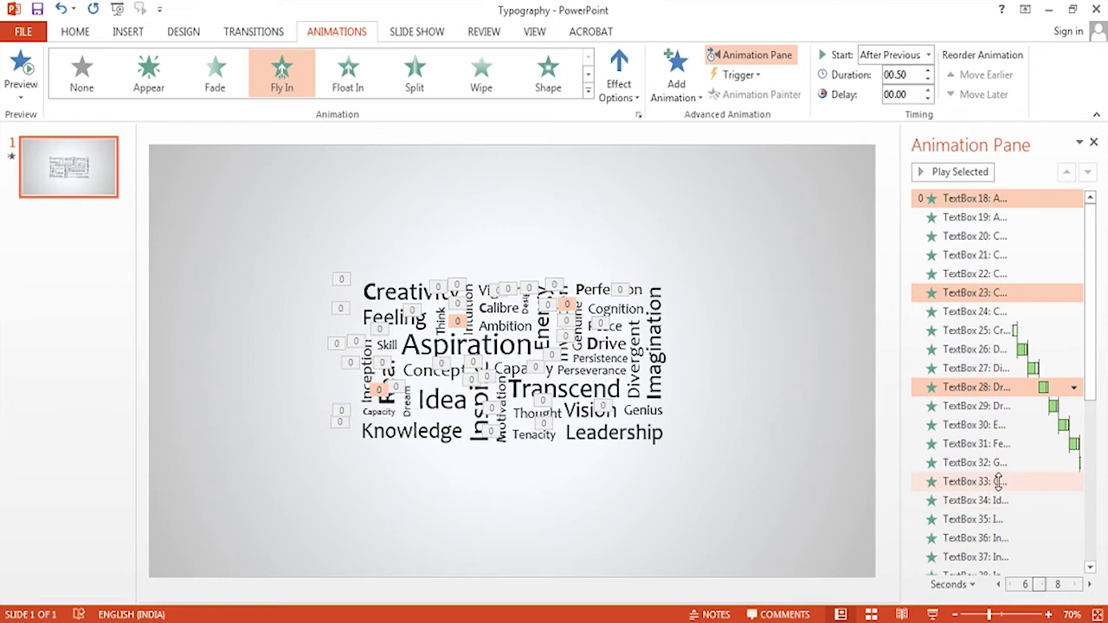
left_click(998, 482, "ctrl")
scroll(995, 415, "down", 3)
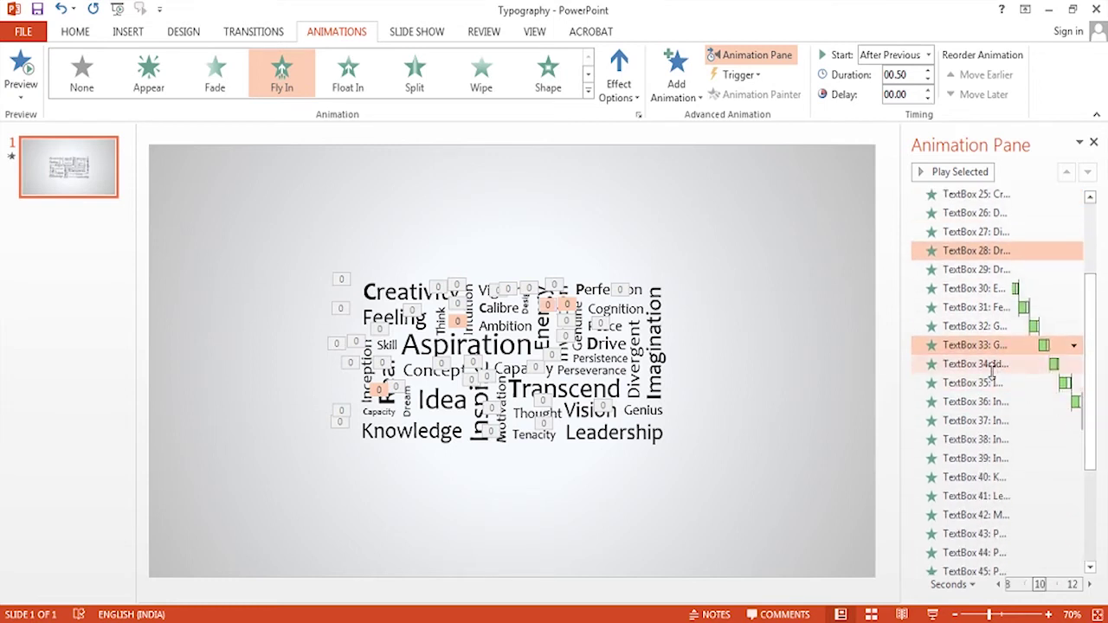
left_click(966, 439, "ctrl")
left_click_drag(1094, 428, 1094, 517)
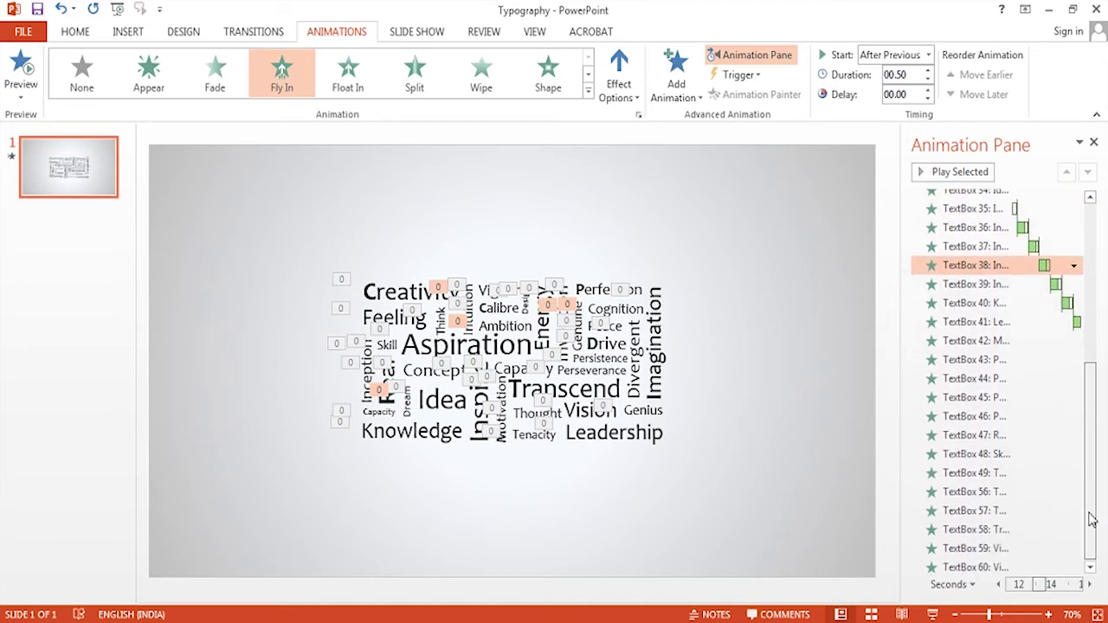
left_click(979, 358, "ctrl")
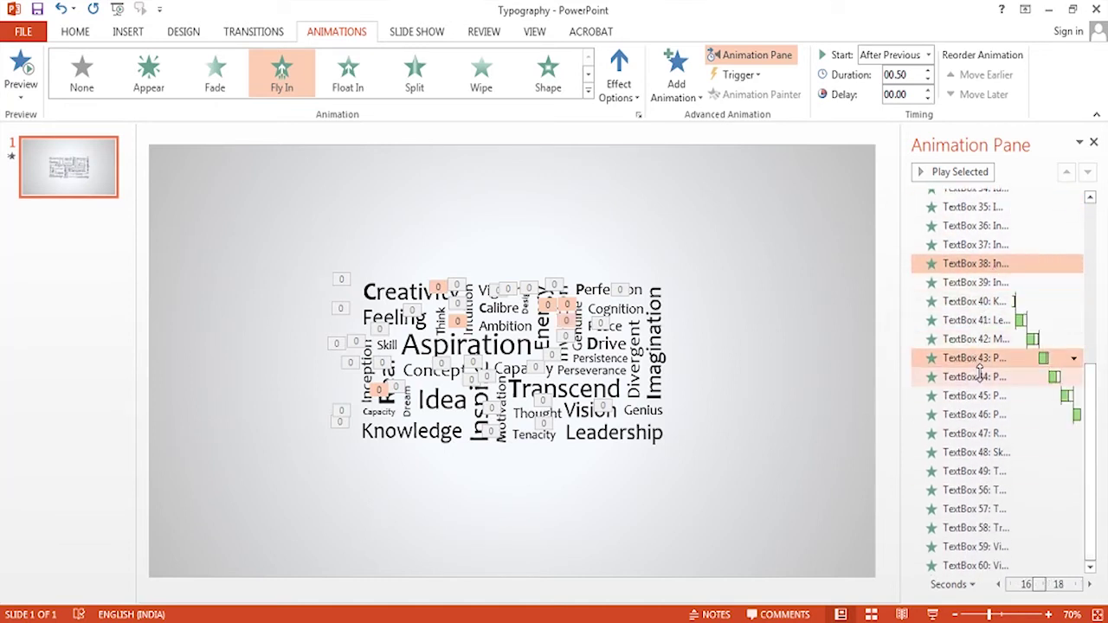
left_click(982, 452, "ctrl")
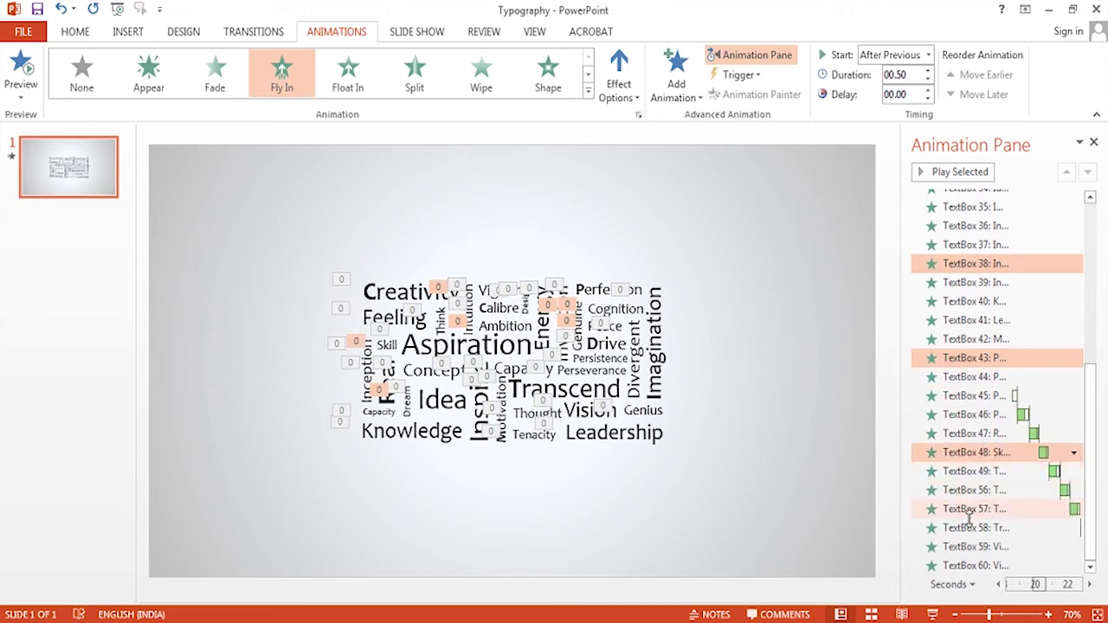
left_click(965, 546, "ctrl")
Set the fly-in direction of these animations to From Top
left_click(1074, 547)
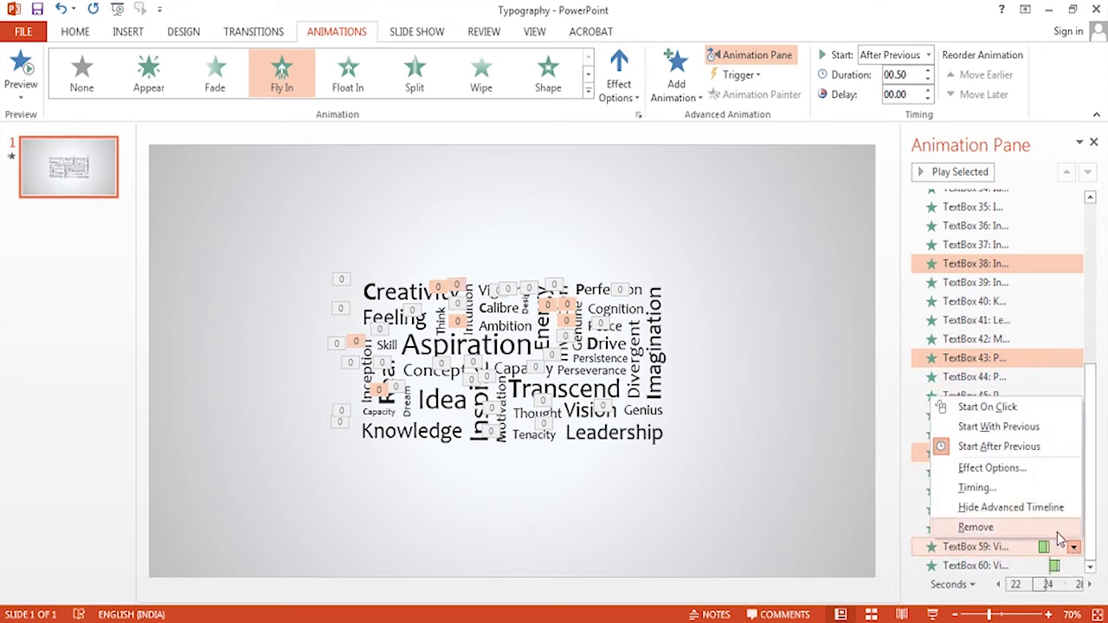
left_click(1003, 473)
left_click(437, 284)
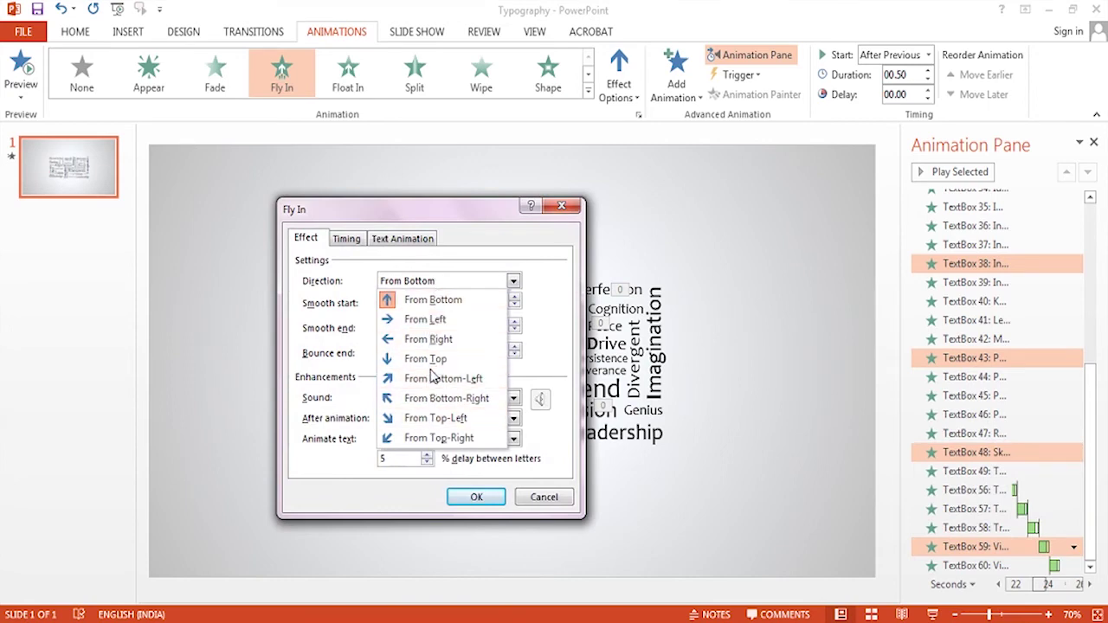
left_click(433, 363)
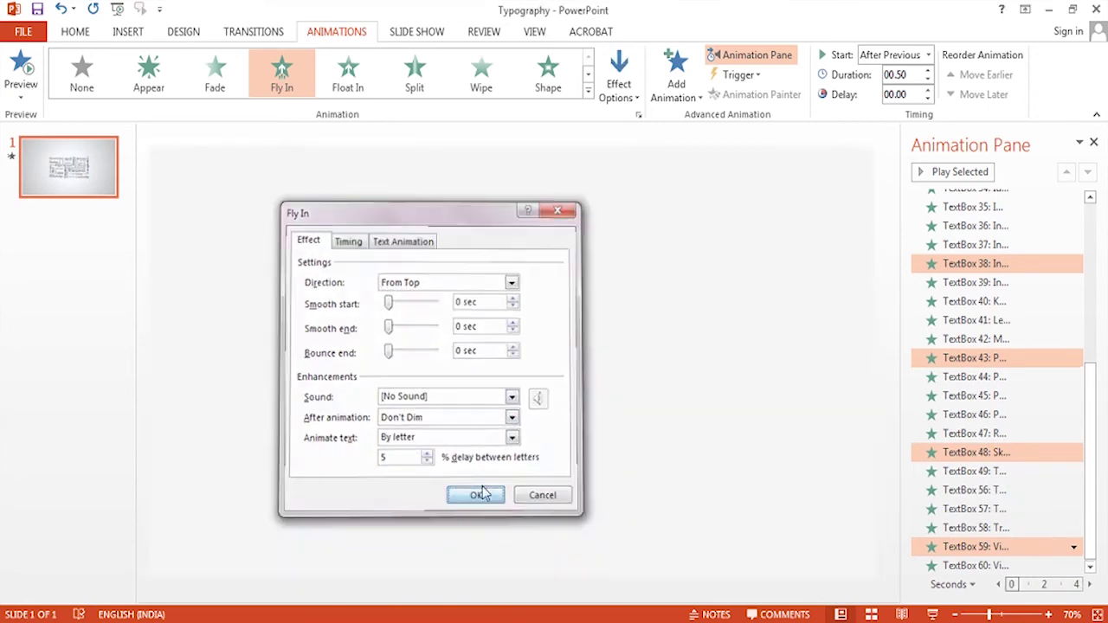
left_click(476, 497)
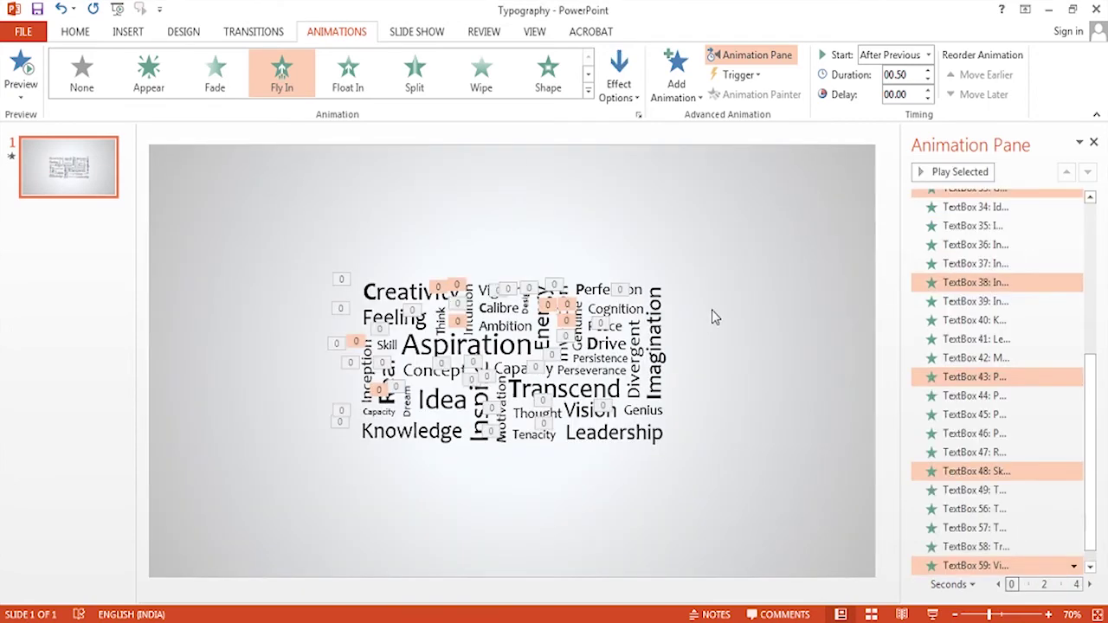
Select the TextBox 19, 24, 29, 34, 39, 44, 49 and 60 animations
left_click(977, 217)
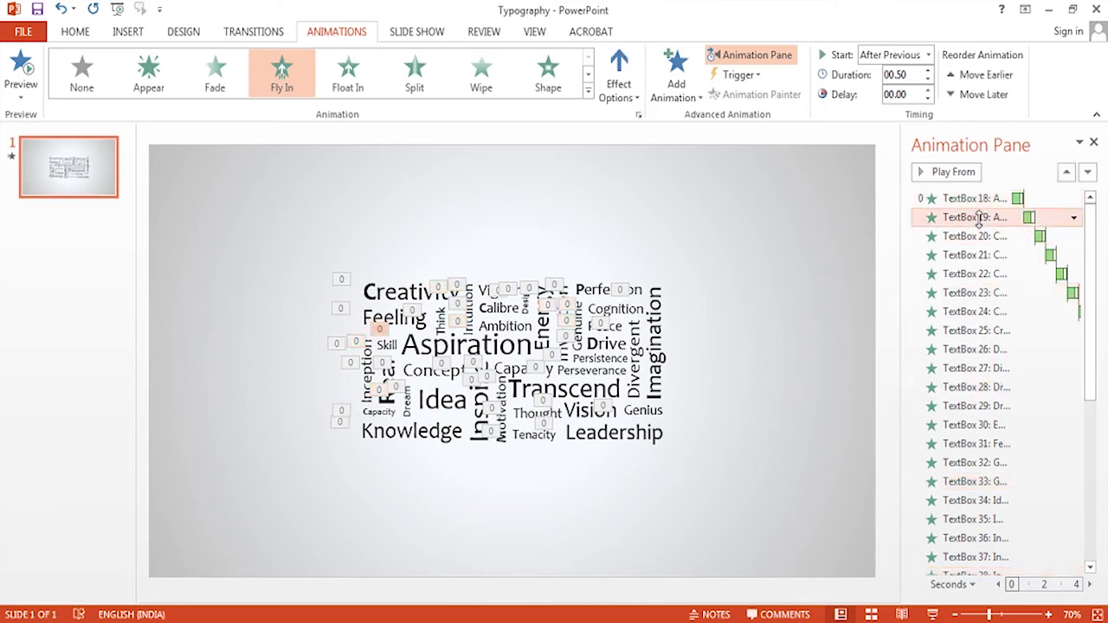
left_click(976, 312, "ctrl")
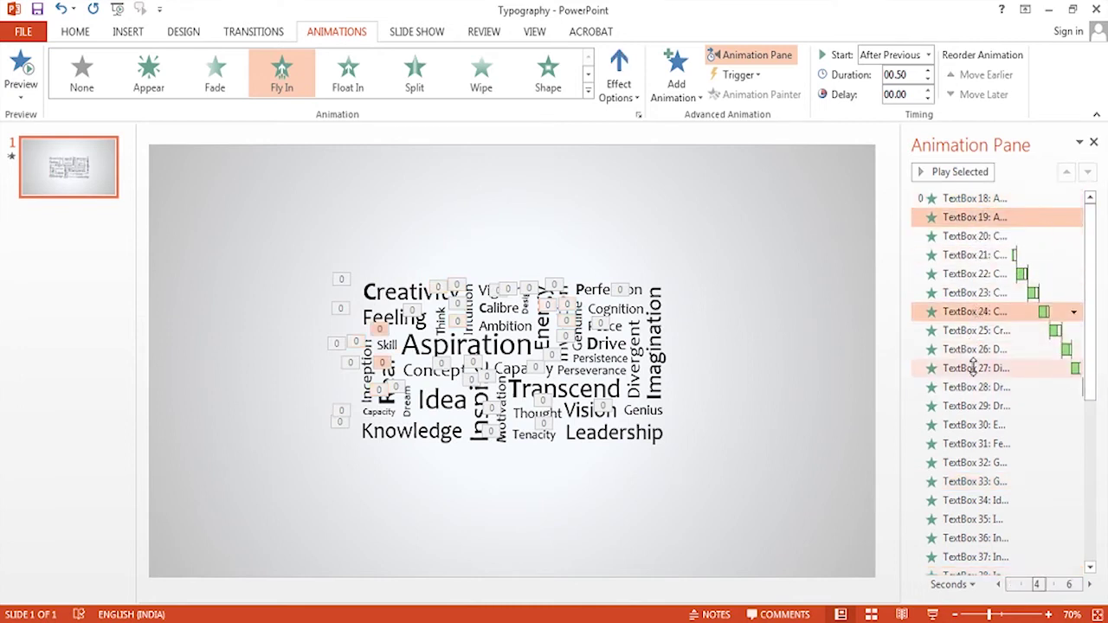
left_click(976, 406, "ctrl")
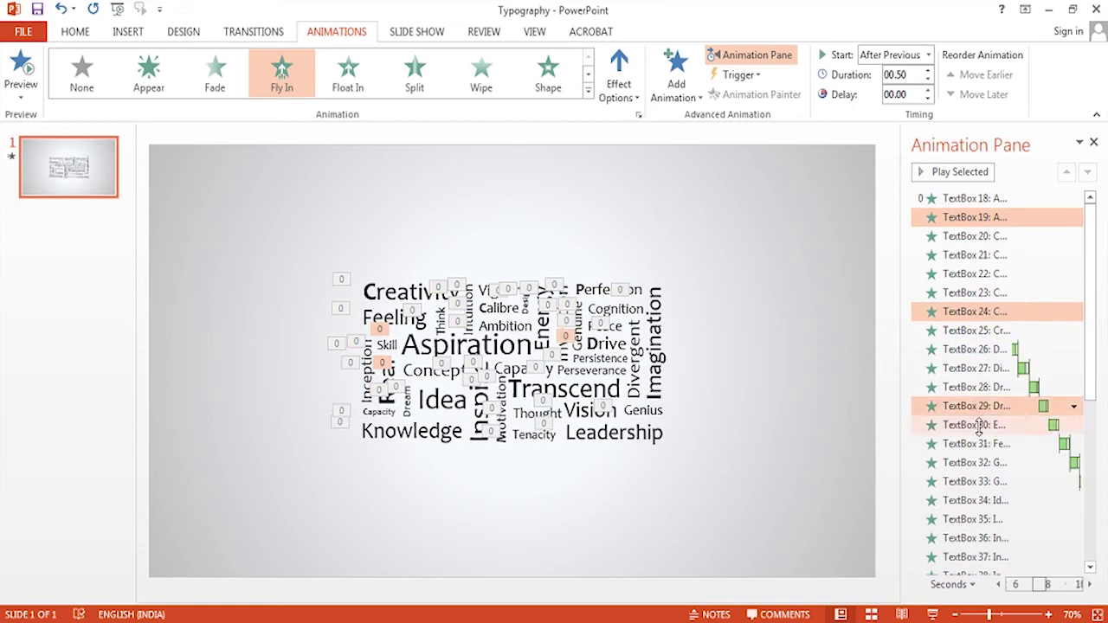
left_click(976, 500, "ctrl")
left_click_drag(1105, 374, 1103, 529)
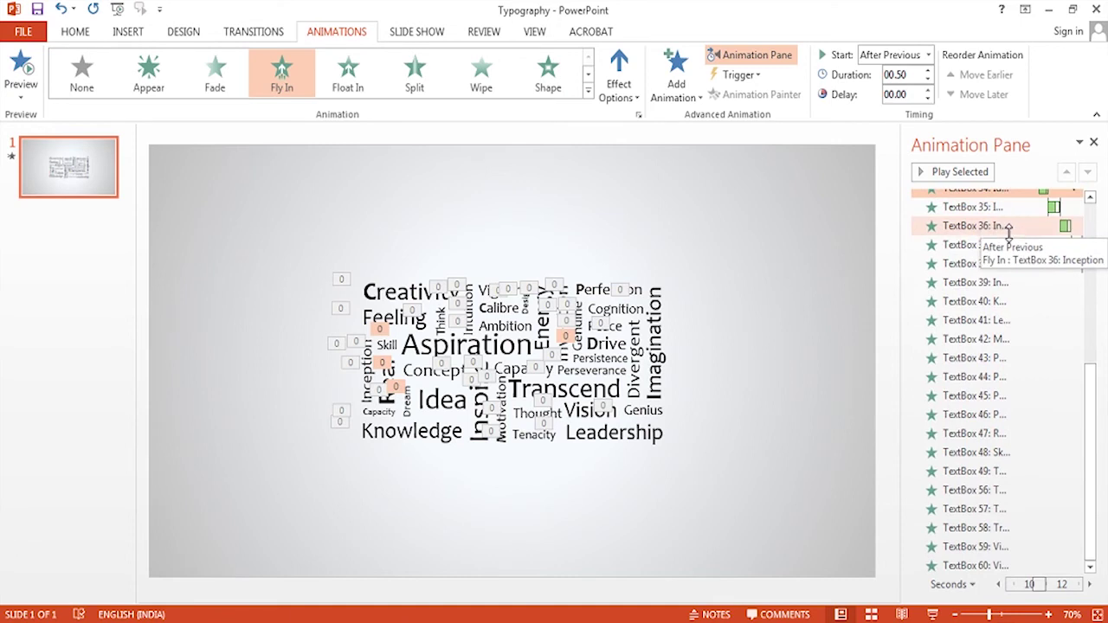
left_click(999, 283)
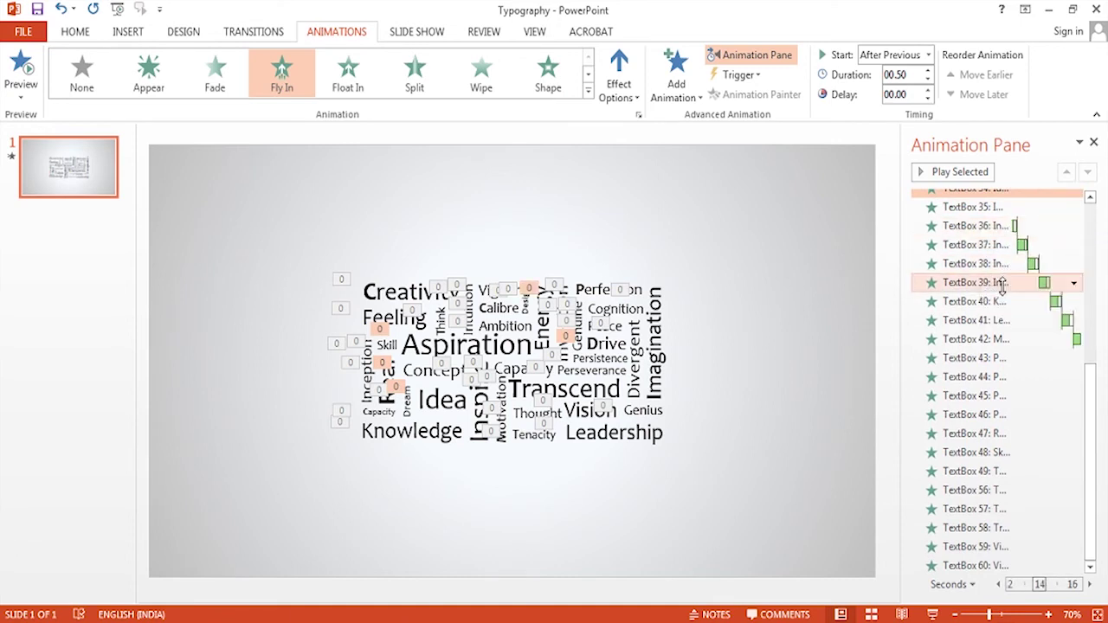
left_click(1000, 378, "ctrl")
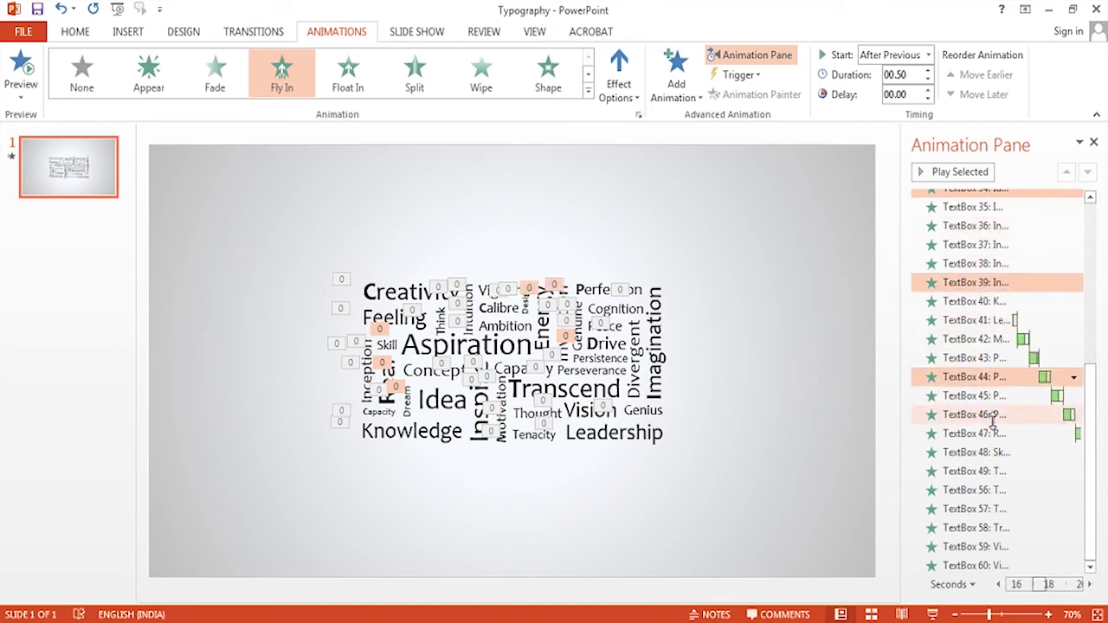
left_click(982, 470, "ctrl")
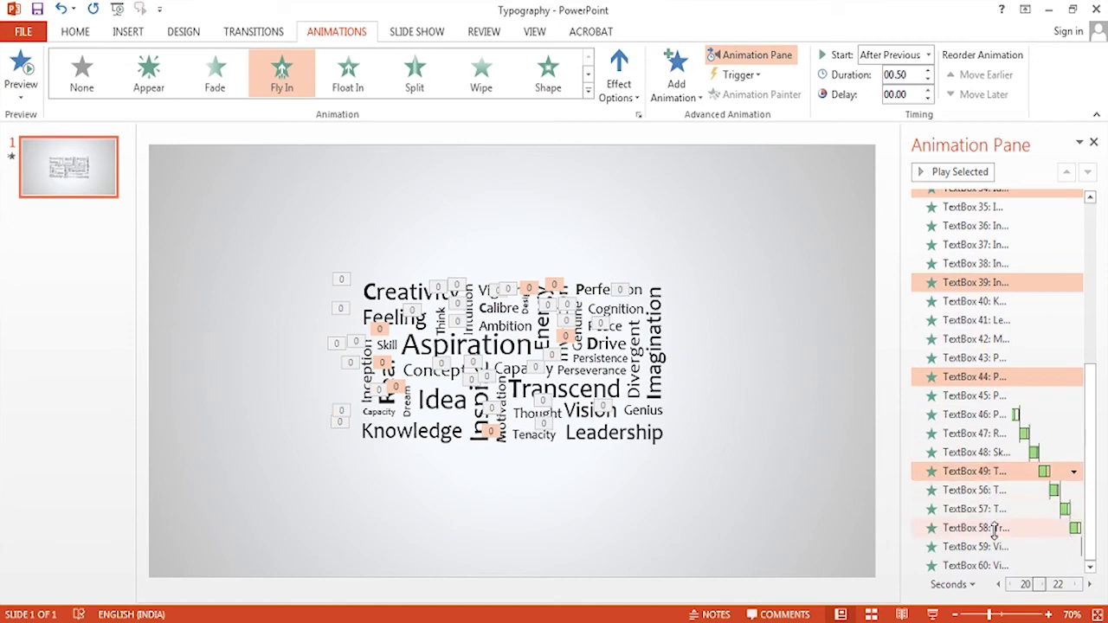
left_click(995, 564, "ctrl")
Set the fly-in direction of these animations to From Left
left_click(1073, 565)
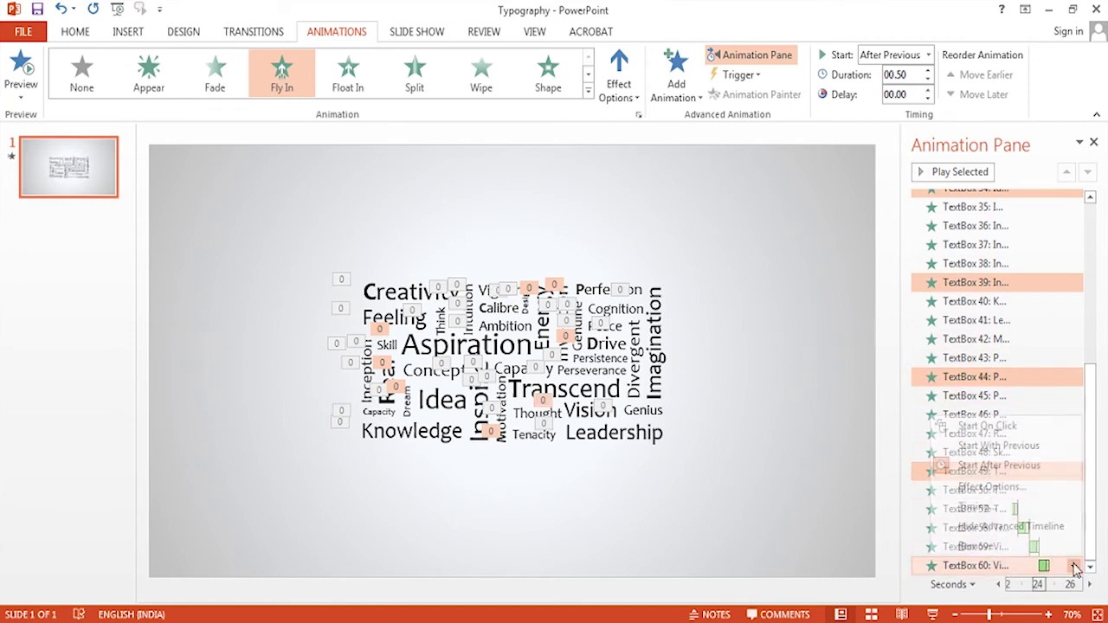
left_click(992, 486)
left_click(396, 282)
left_click(408, 316)
left_click(476, 497)
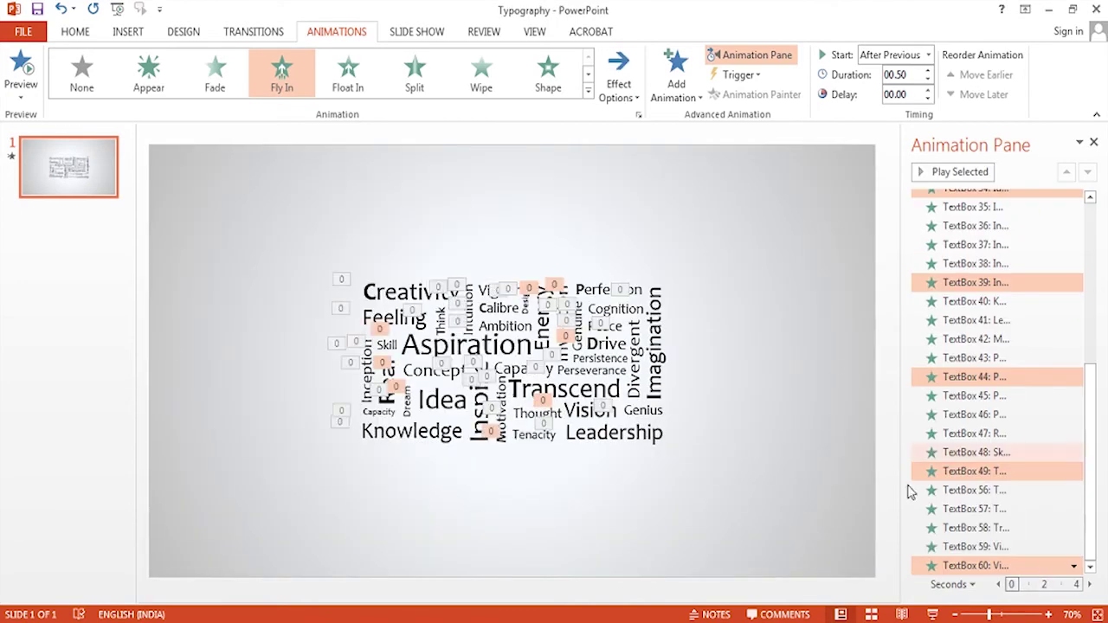
Select the TextBox 20, 25, 30, 35, 40, 45 and 56 animations
left_click_drag(1095, 388, 1096, 216)
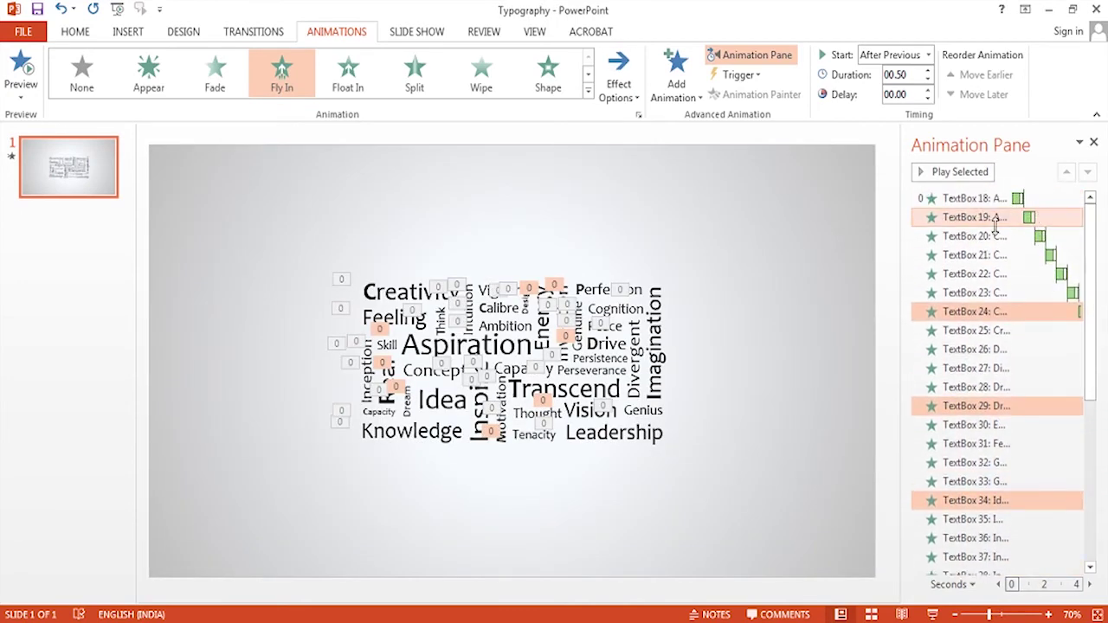
left_click(977, 234)
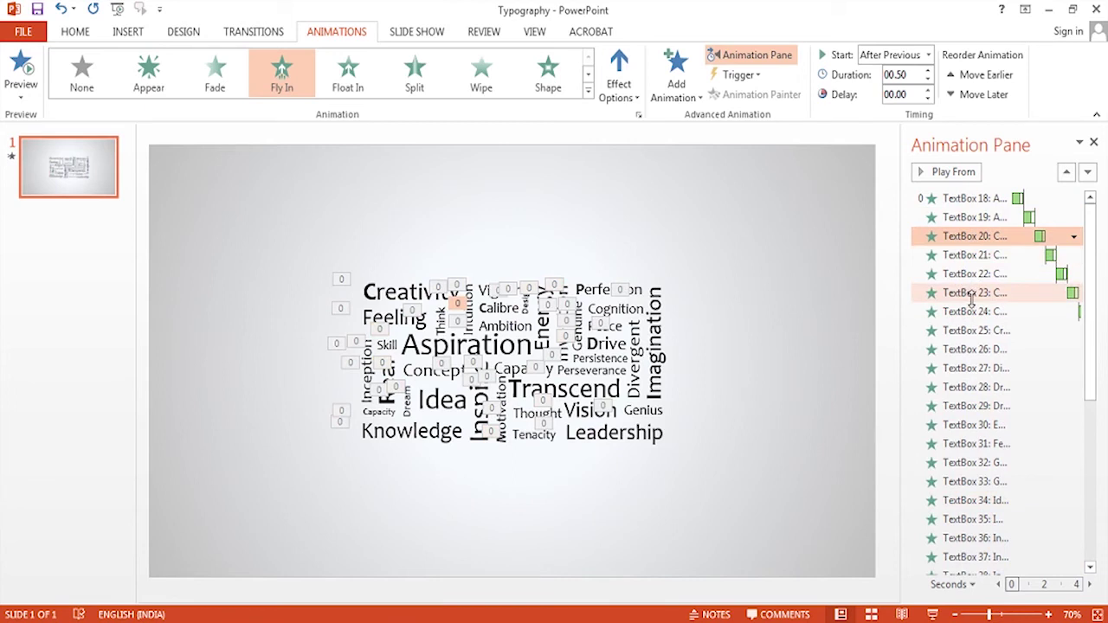
left_click(977, 330, "ctrl")
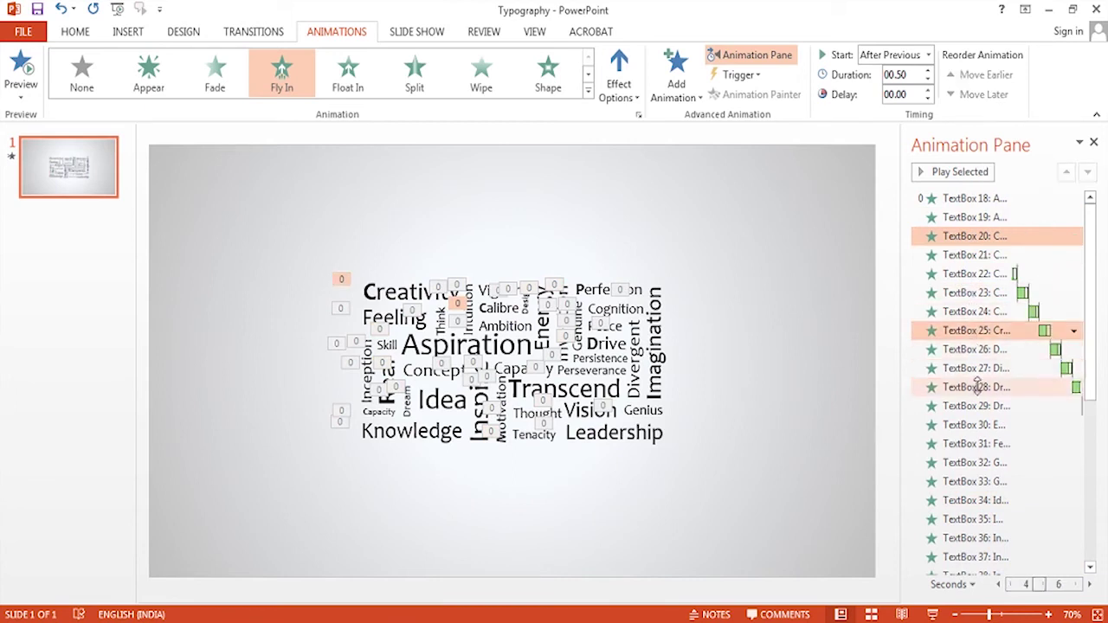
left_click(976, 424, "ctrl")
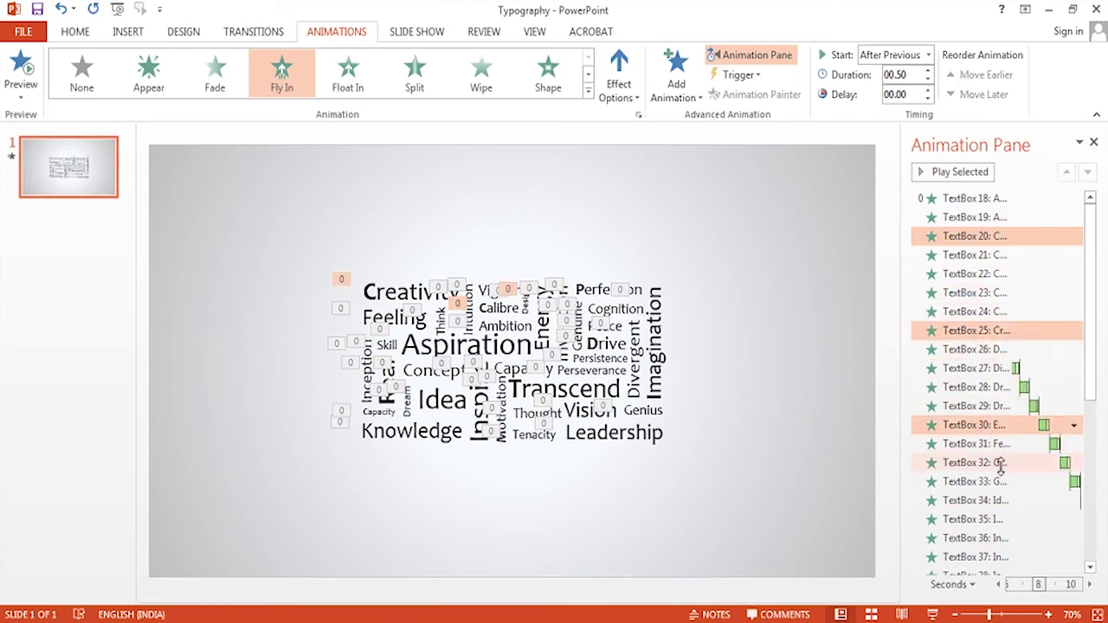
left_click(973, 519, "ctrl")
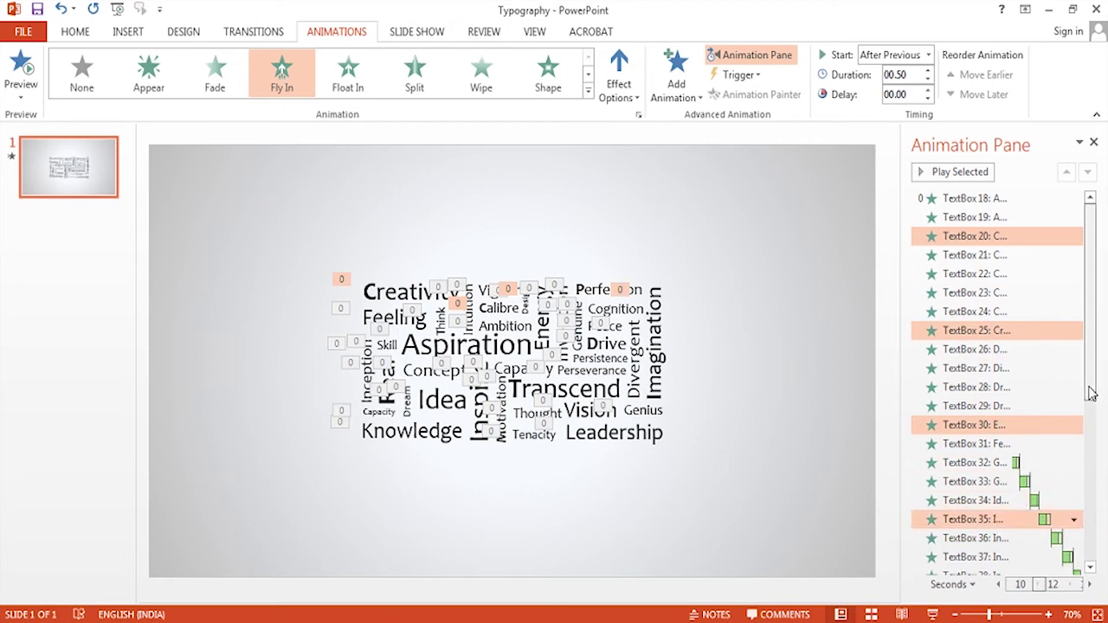
left_click_drag(1090, 391, 1087, 512)
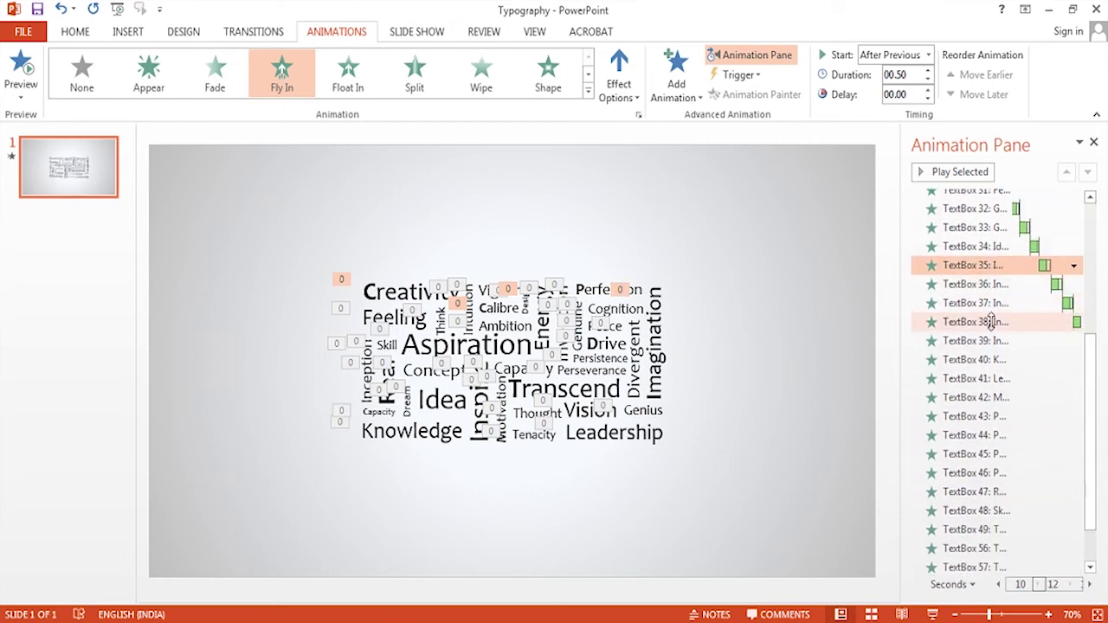
left_click(991, 360, "ctrl")
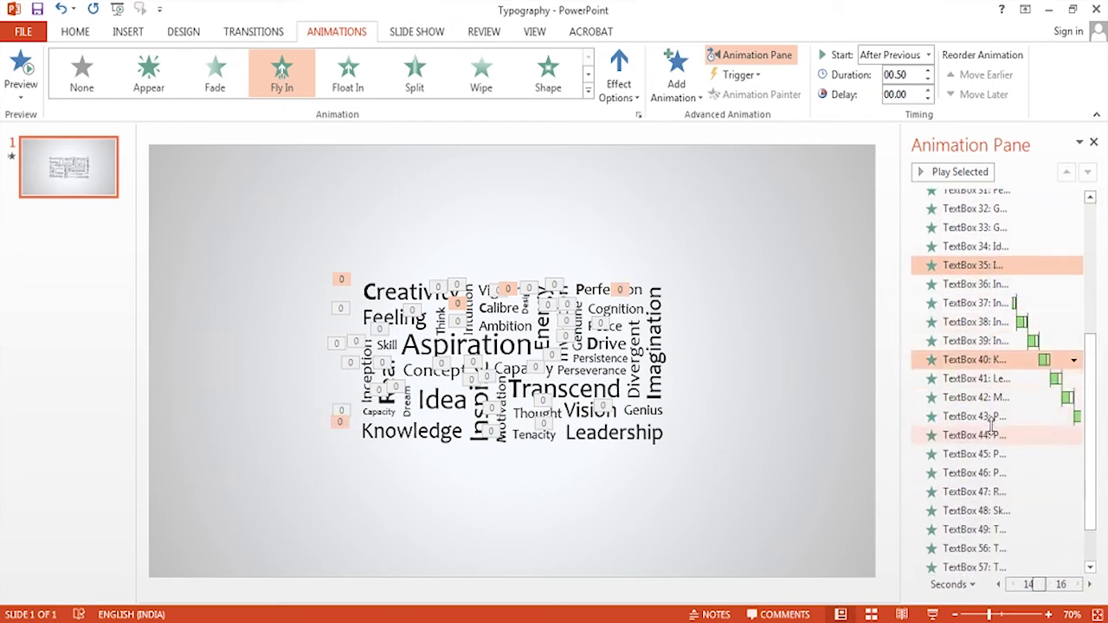
left_click(986, 451, "ctrl")
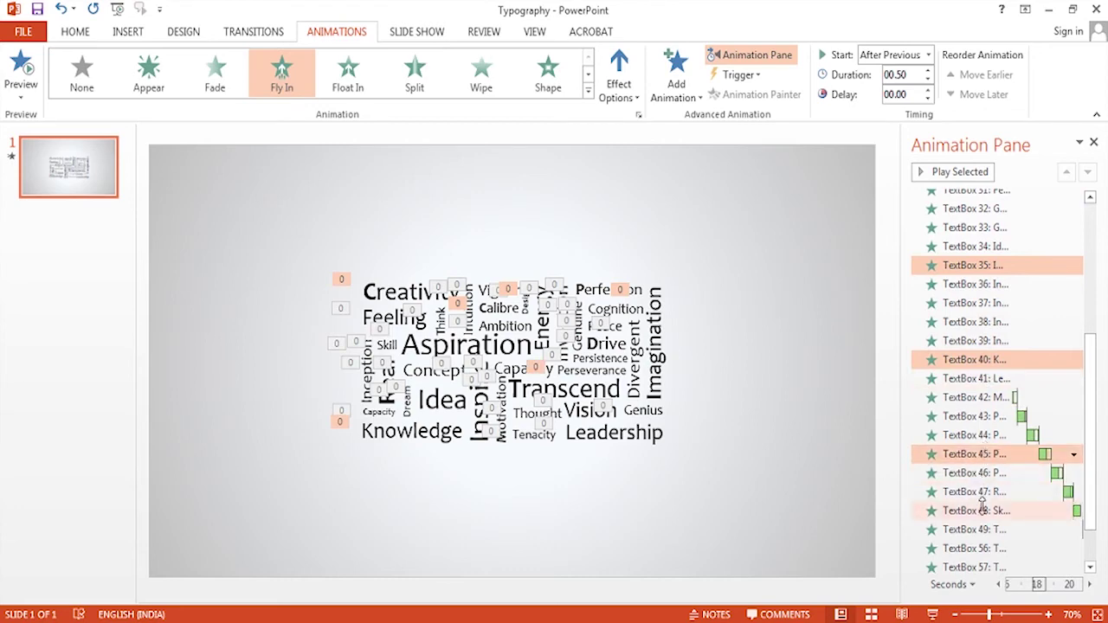
left_click(981, 548, "ctrl")
scroll(1099, 506, "down", 1)
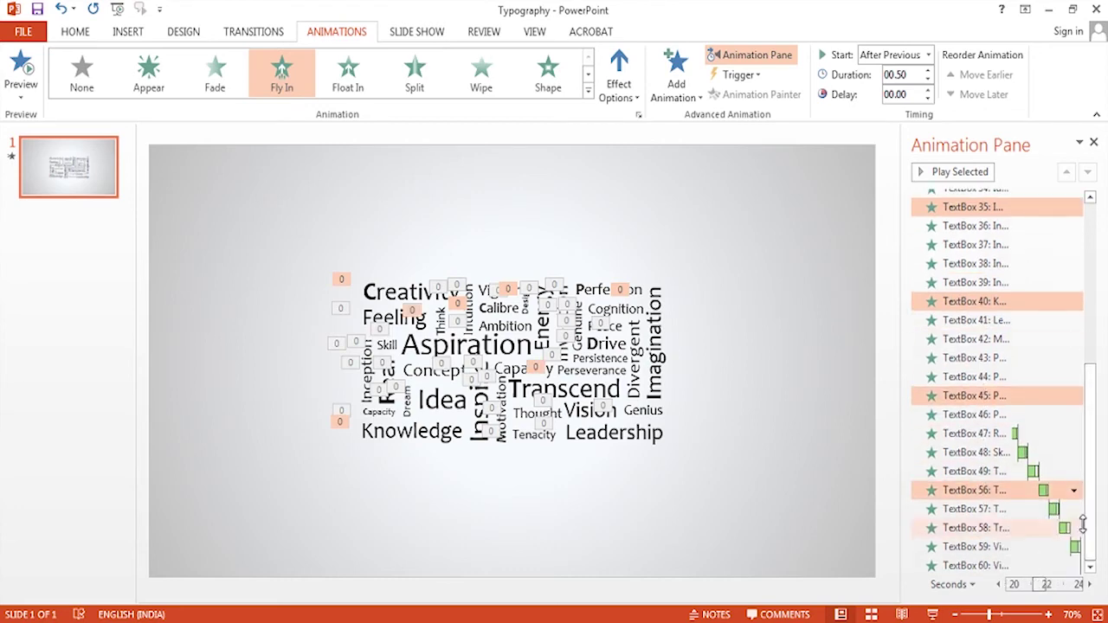
Set the fly-in direction of these animations to From Right
left_click(1073, 489)
left_click(992, 411)
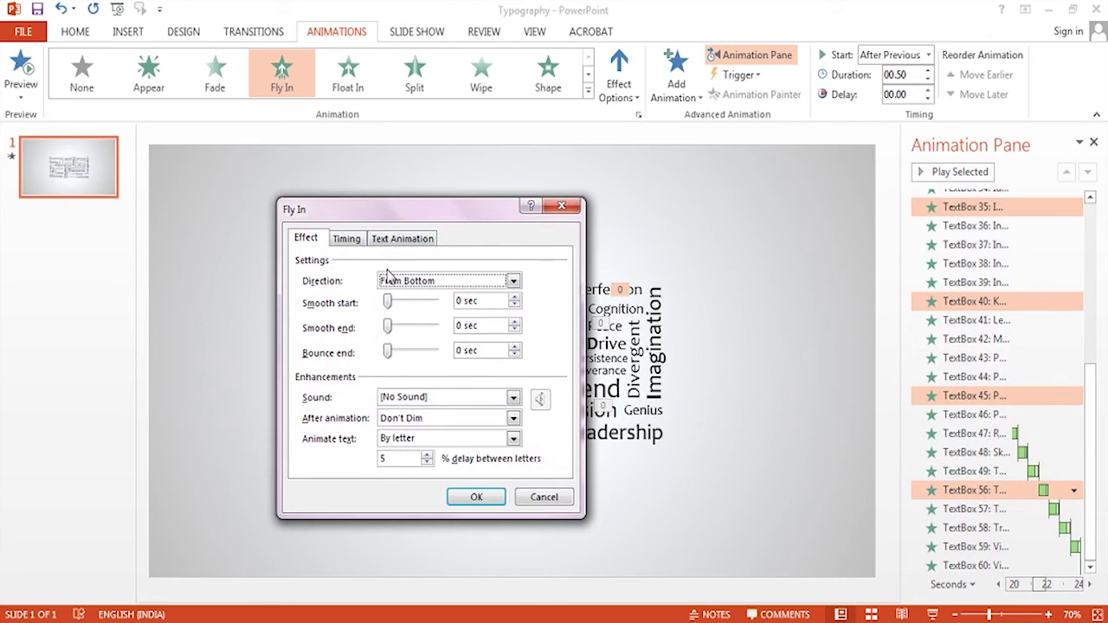
left_click(412, 285)
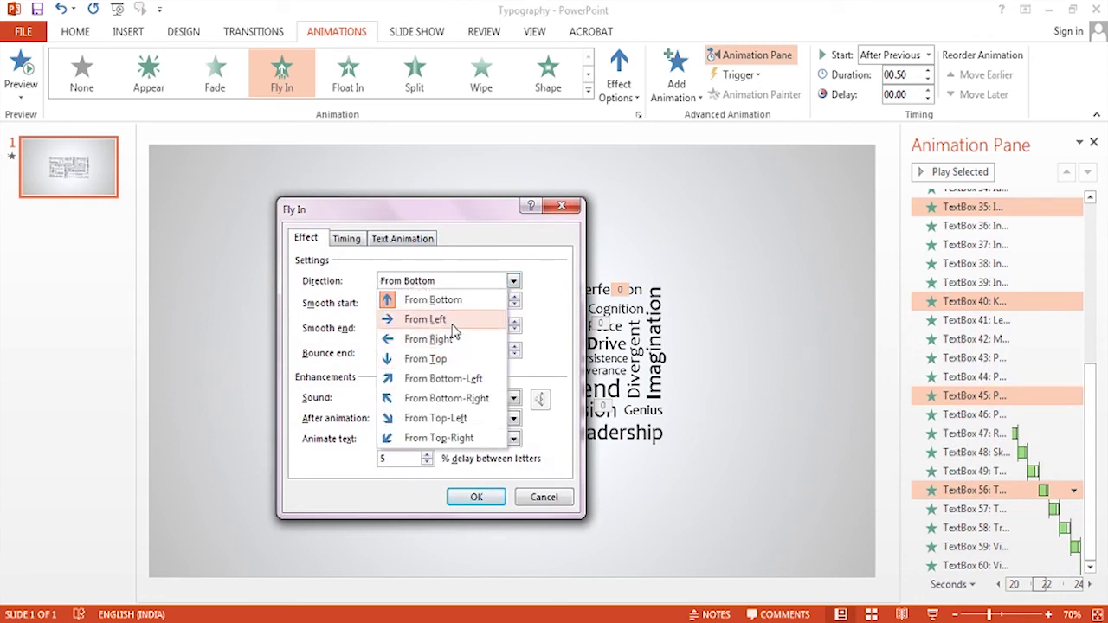
left_click(452, 340)
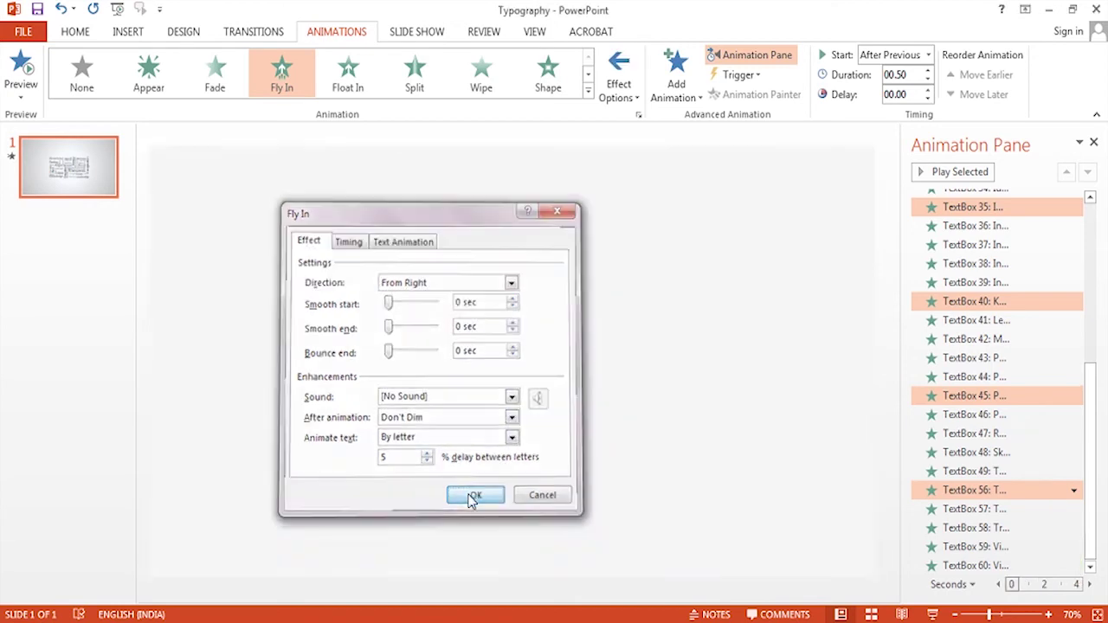
left_click(474, 497)
left_click(749, 364)
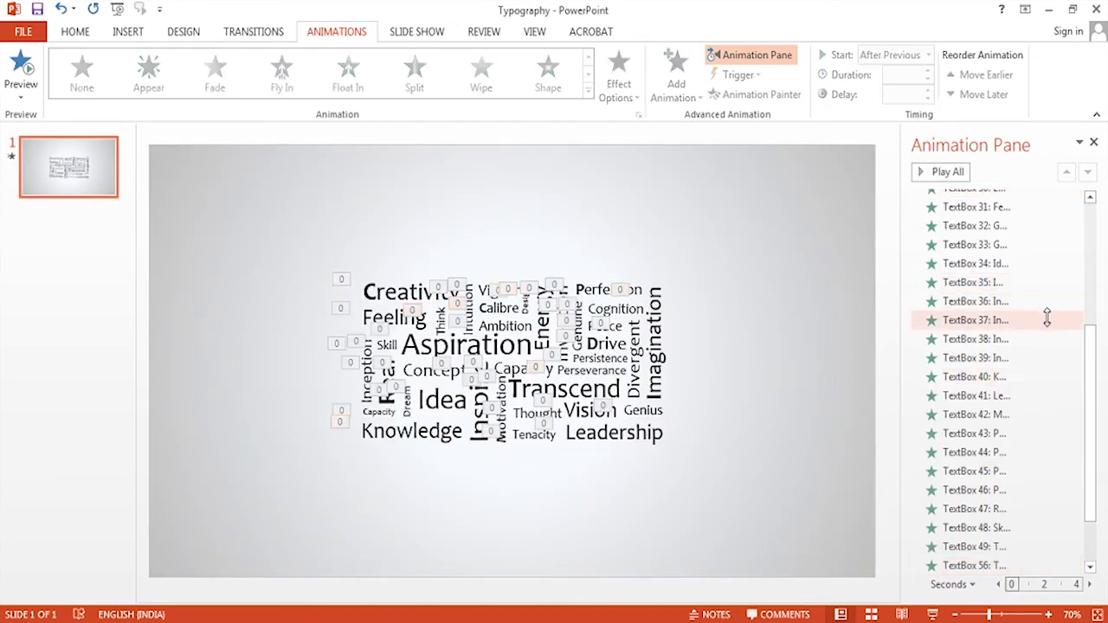
left_click_drag(1090, 353, 1104, 227)
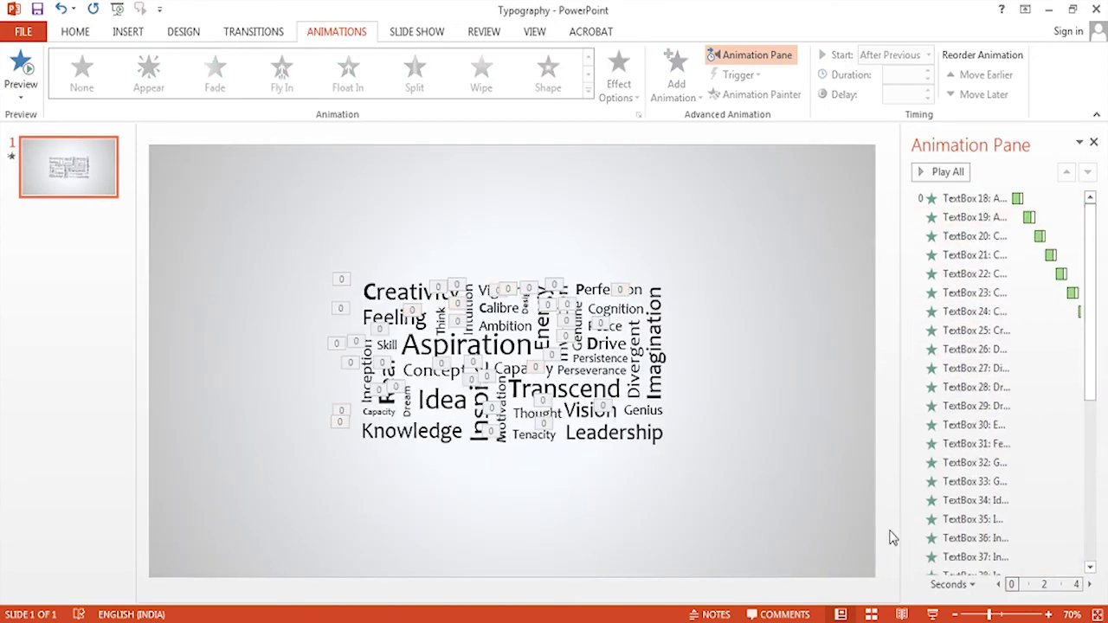
left_click(929, 614)
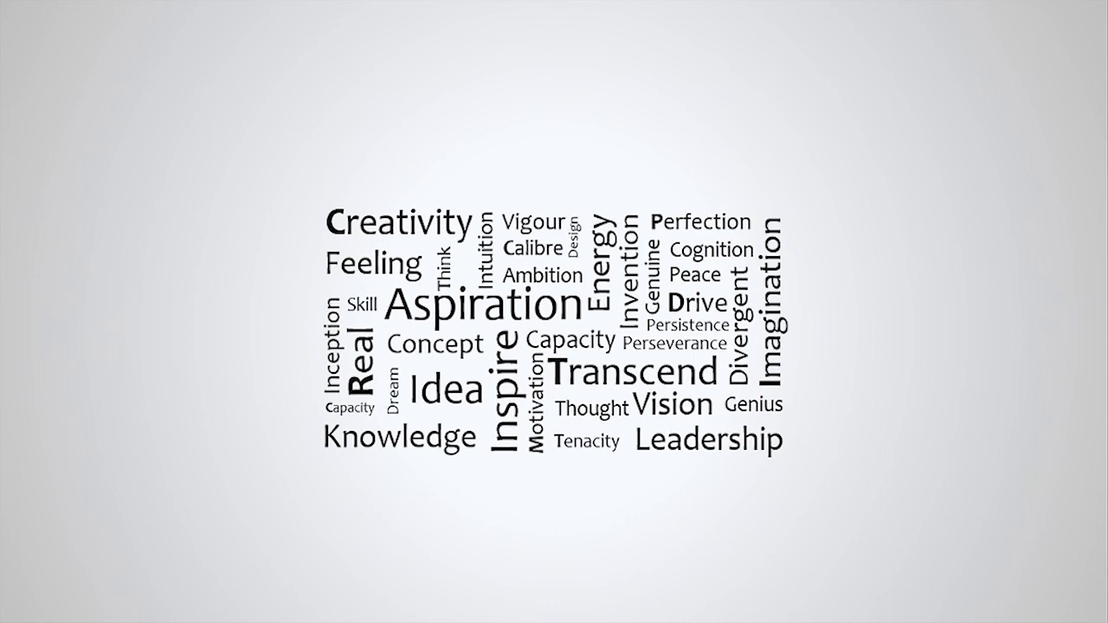
right_click(252, 163)
left_click(274, 403)
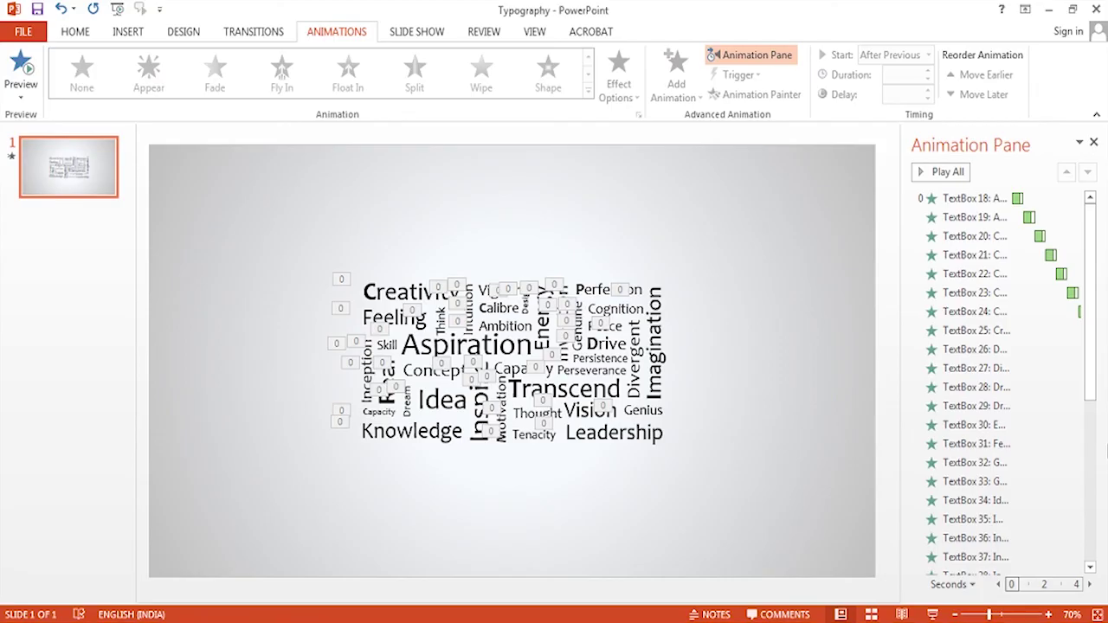
Set the duration of all word animations, TextBox 18 through 60, to 0.2 seconds
left_click(961, 199)
left_click_drag(1094, 240, 1091, 392)
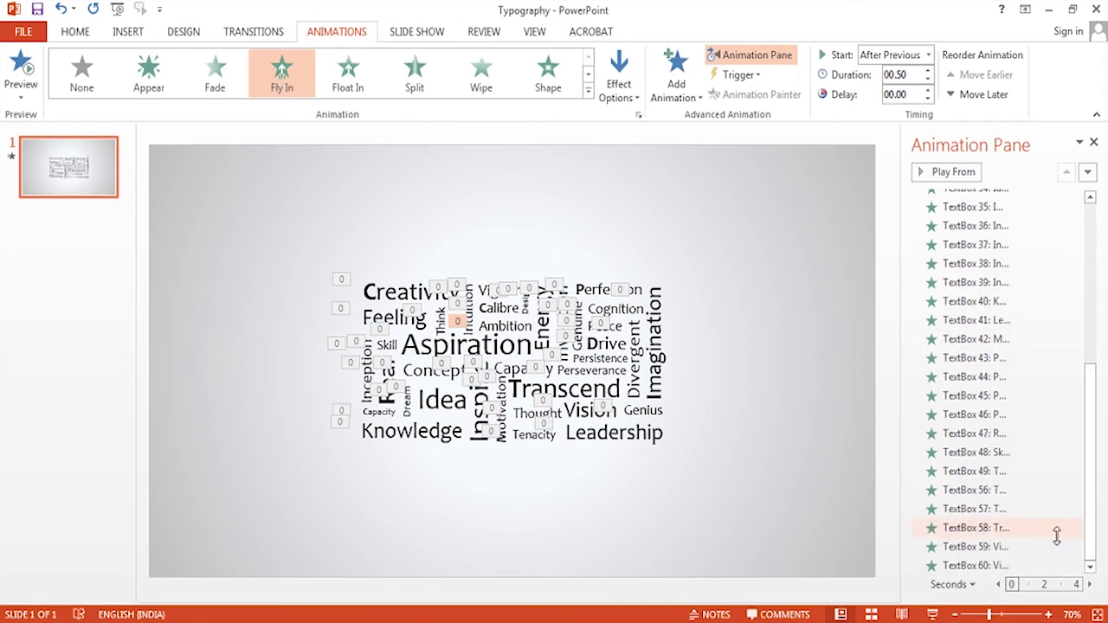
left_click(1021, 569, "shift")
left_click(1073, 566)
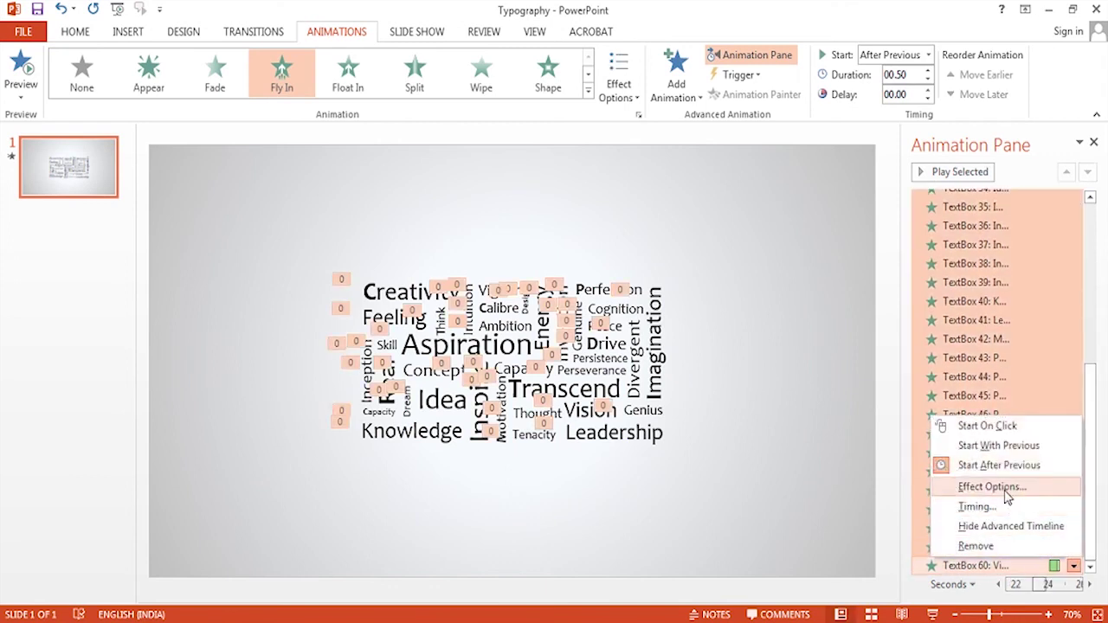
left_click(978, 506)
left_click(362, 304)
type("0.2")
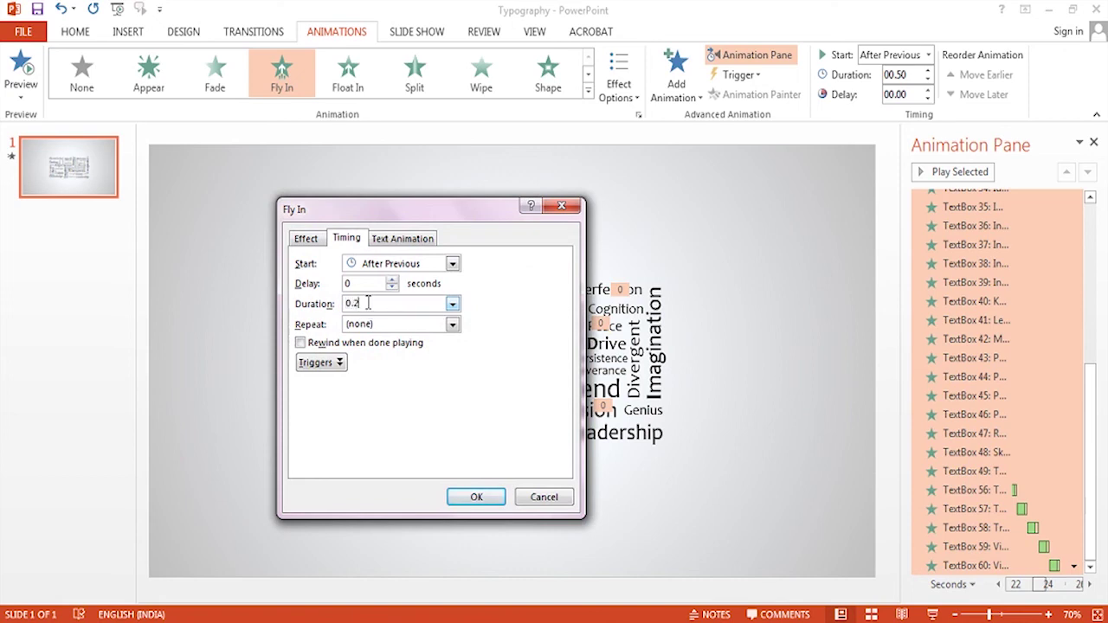
key("Return")
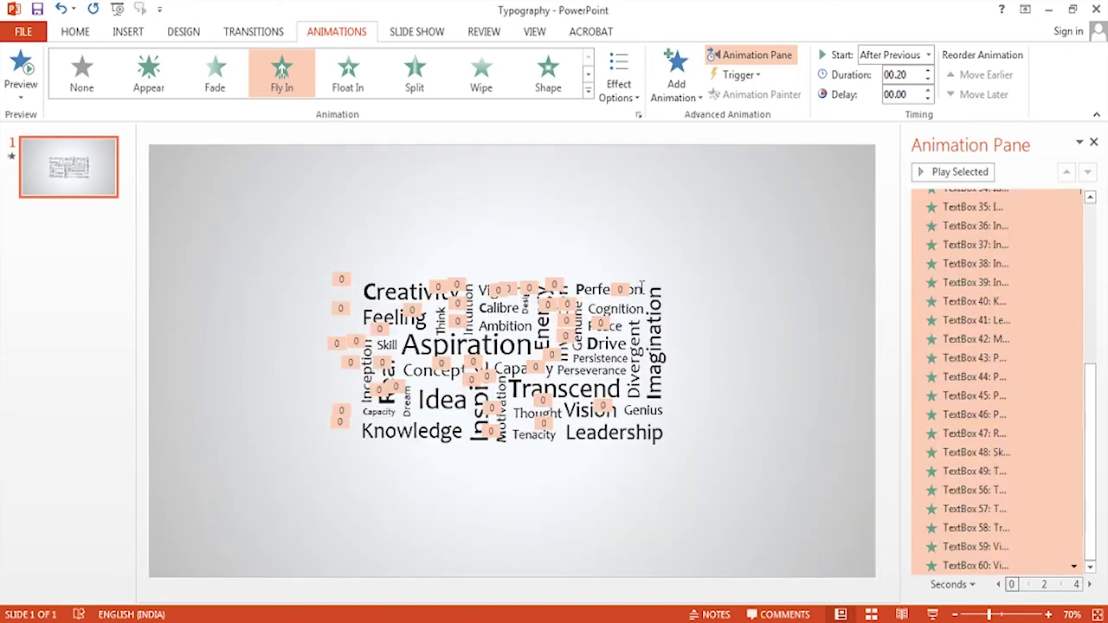
Save the presentation and close the Animation Pane
left_click(729, 258)
key("ctrl+s")
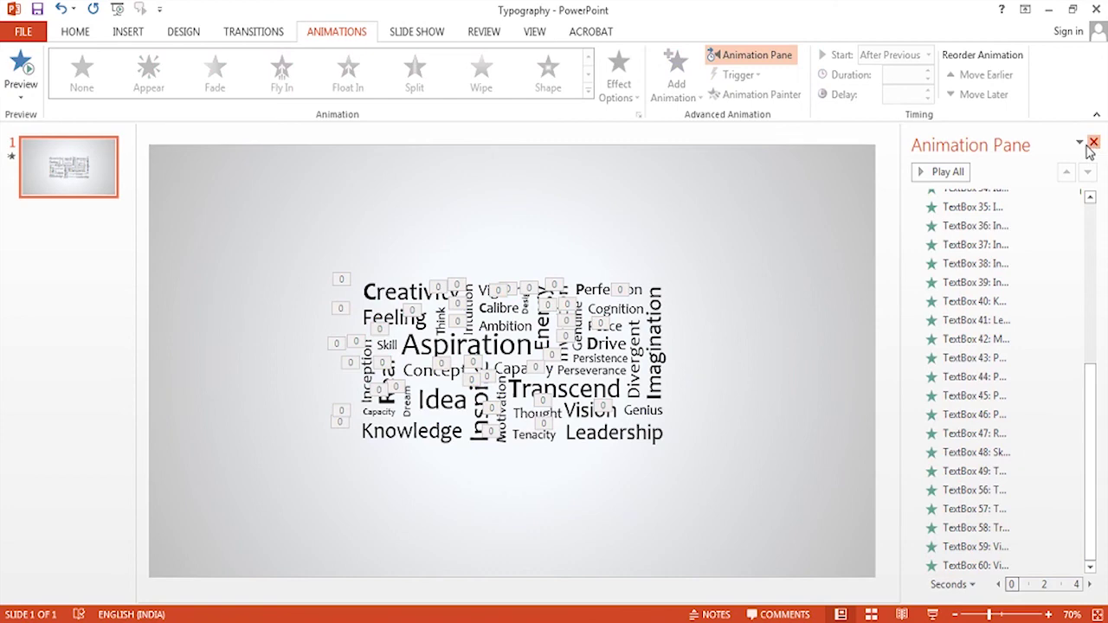
left_click(1093, 143)
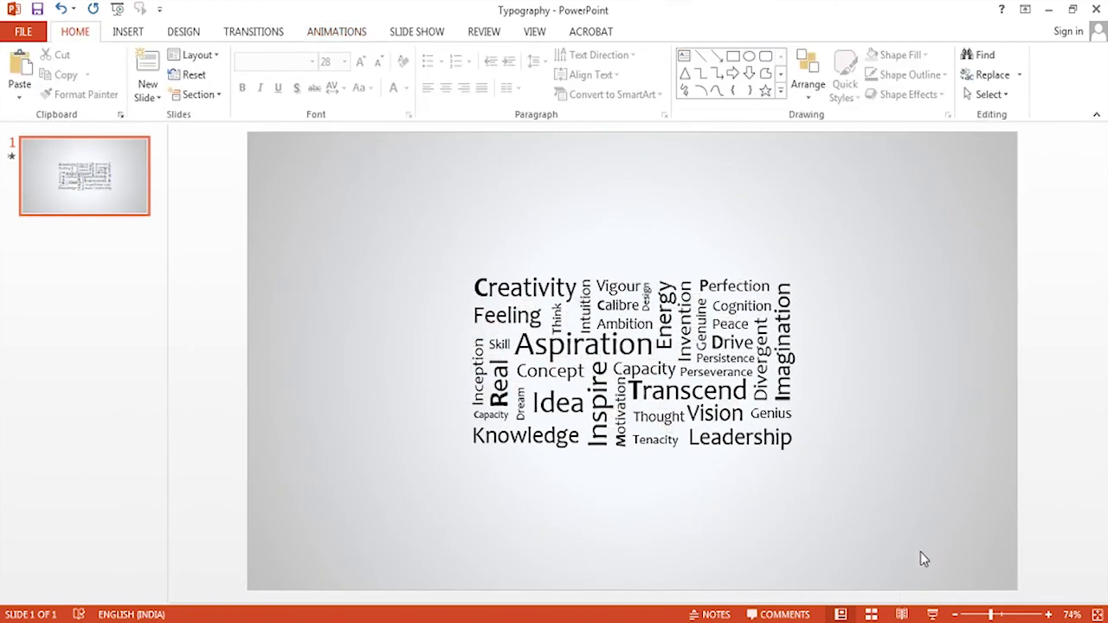
Start the slide show from the beginning with F5 to watch the words fly in
key("F5")
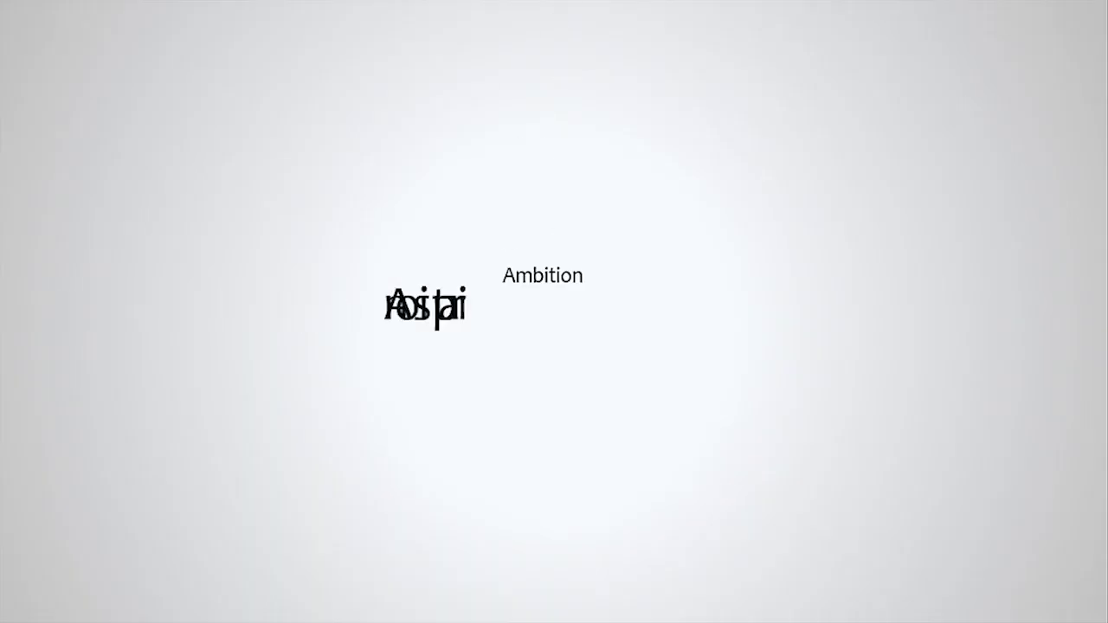